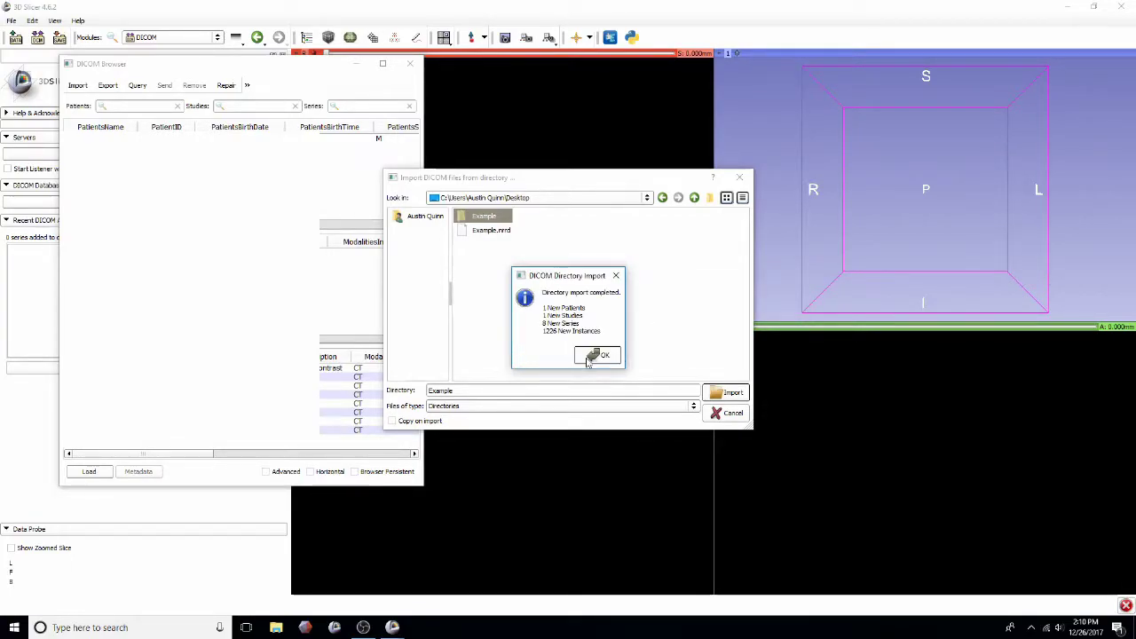
# Finish the DICOM directory import and load the fifth CT series of the imported study.
pyautogui.click(593, 357)
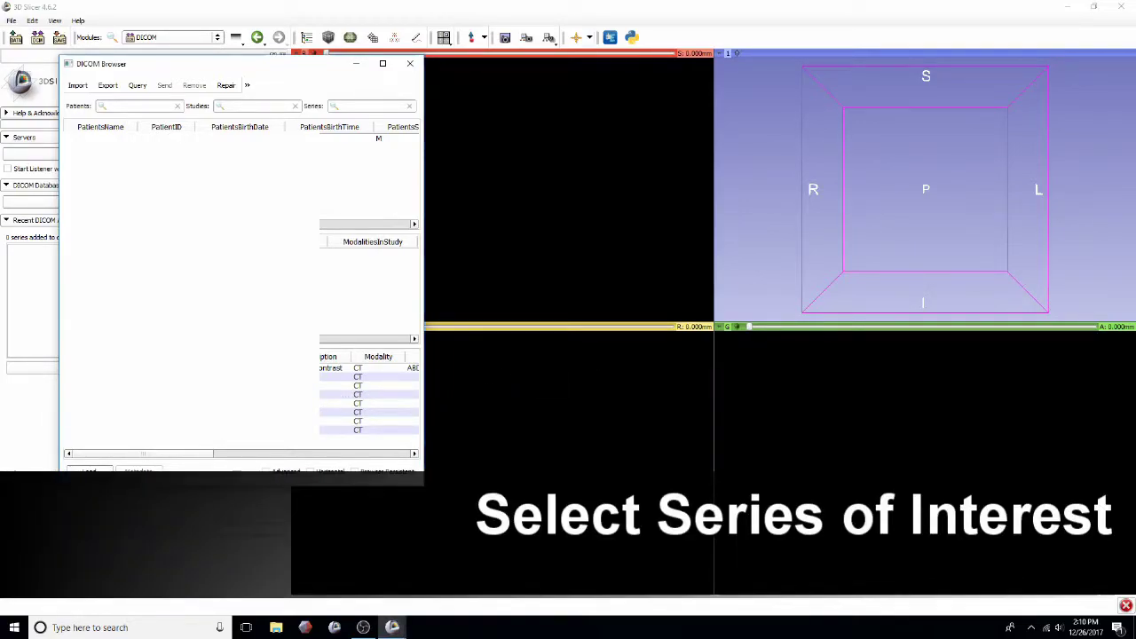
pyautogui.click(337, 403)
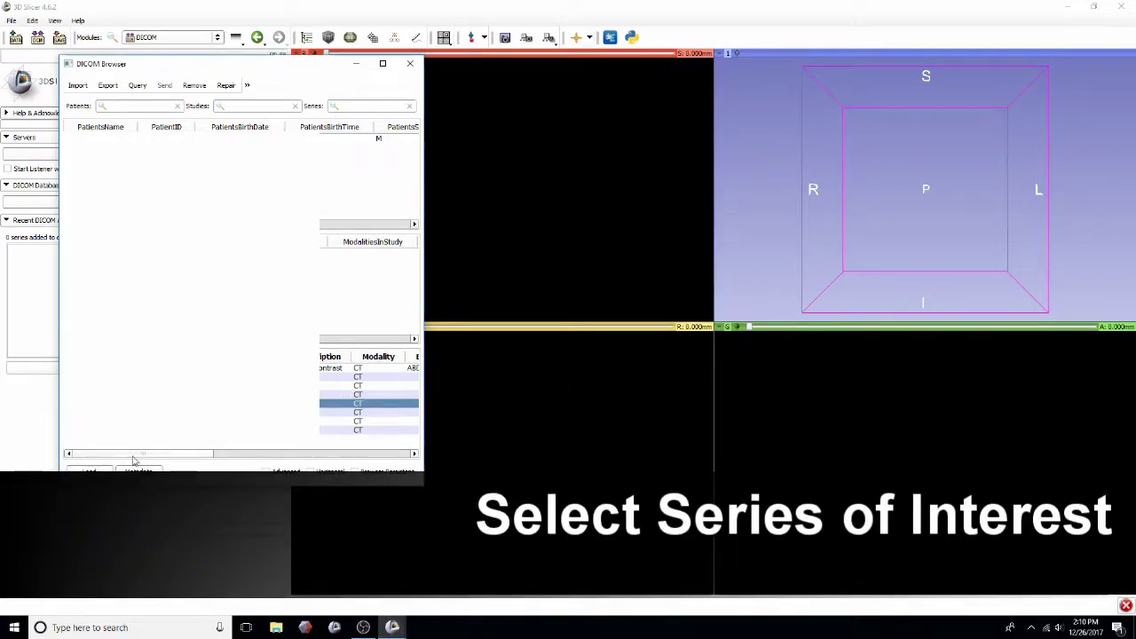
pyautogui.click(90, 472)
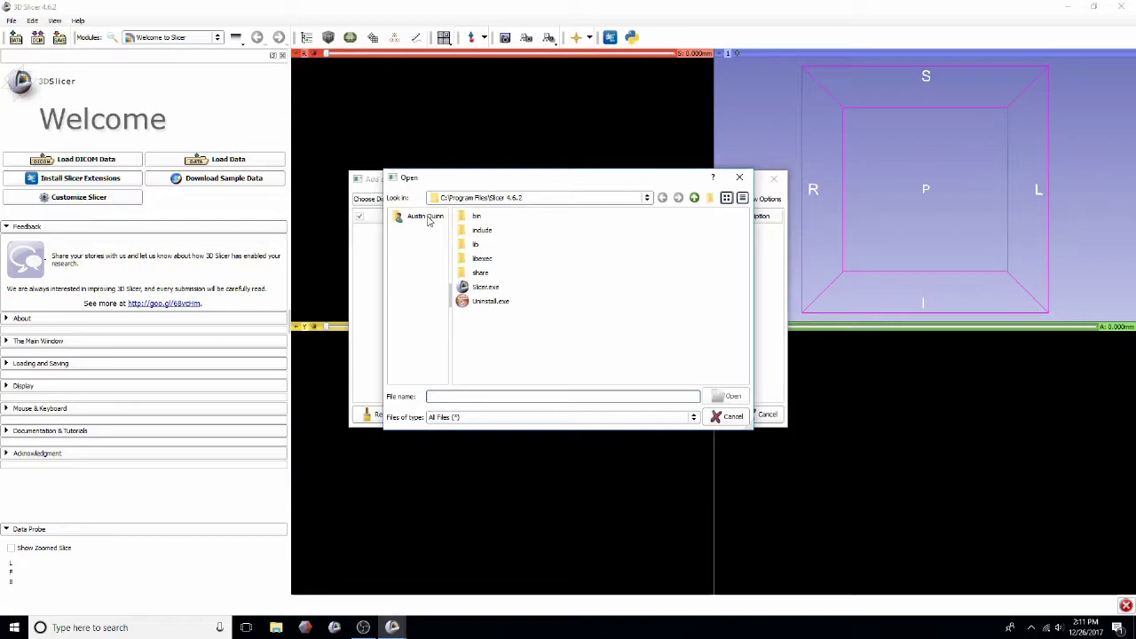
# Add the file Example.nrrd from the Desktop folder to the scene as a volume.
pyautogui.click(426, 218)
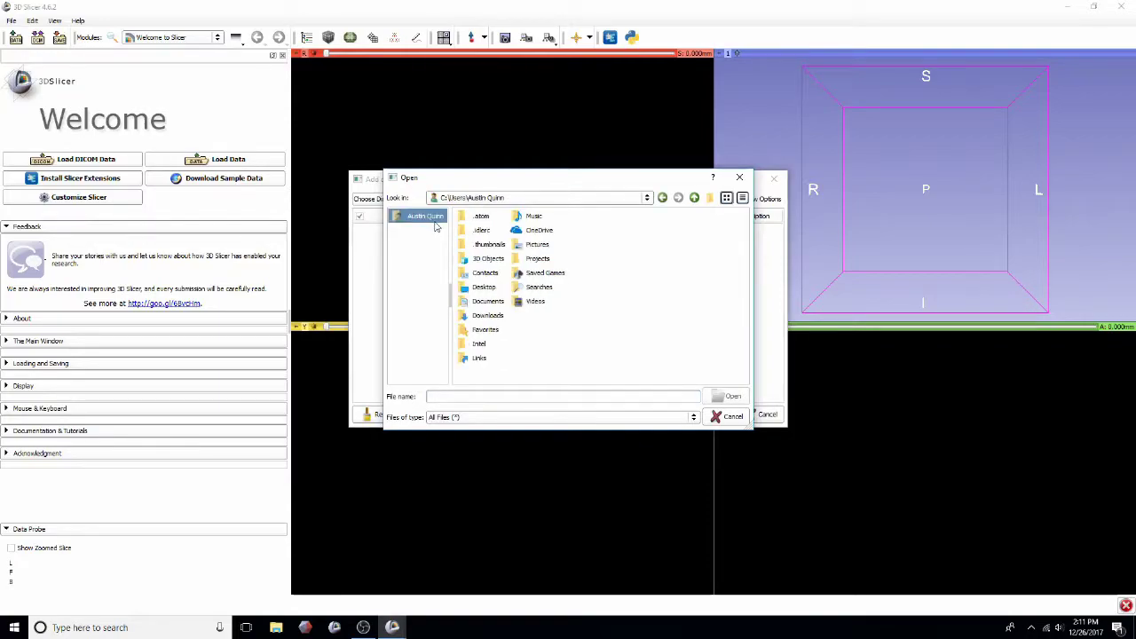
pyautogui.doubleClick(488, 286)
pyautogui.click(480, 232)
pyautogui.click(728, 397)
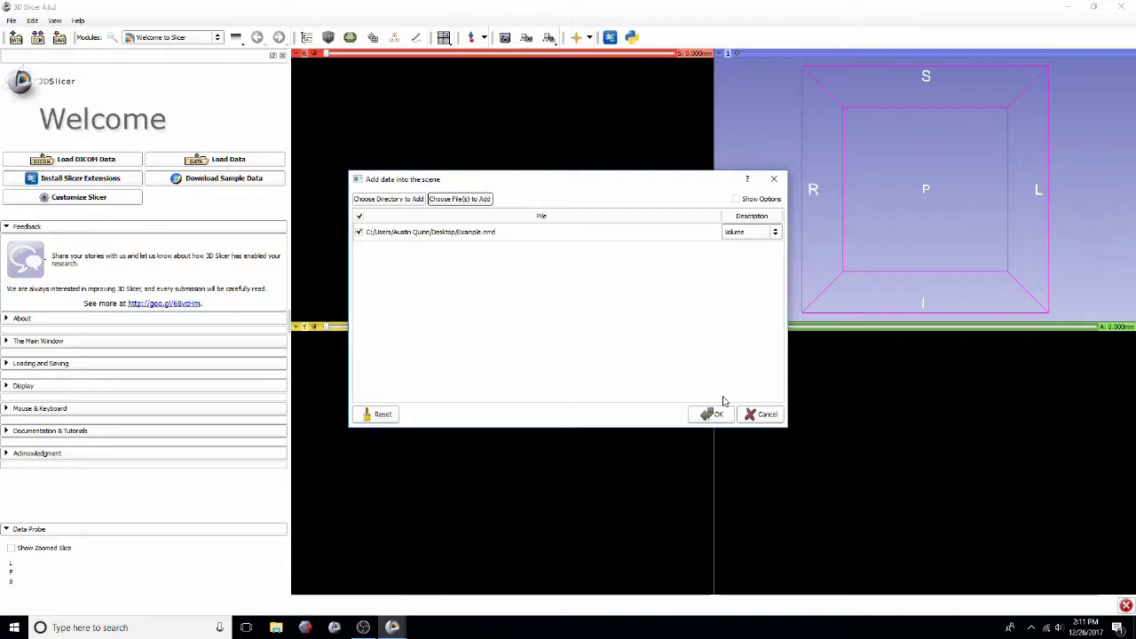
pyautogui.click(709, 417)
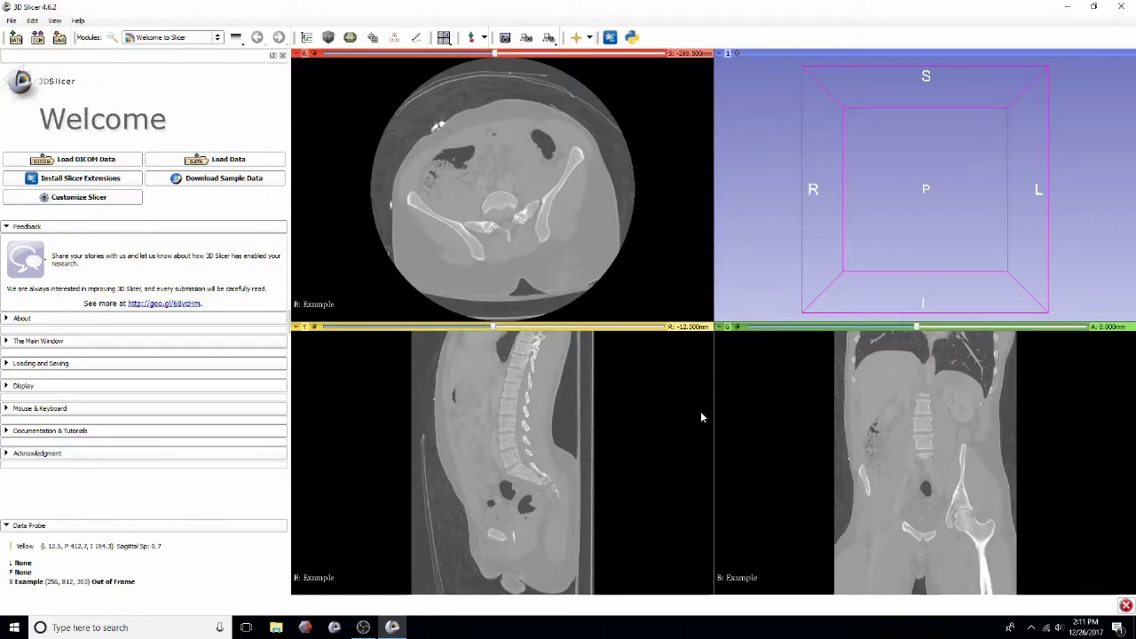
# Switch to the Volume Rendering module and apply the CT-Bones preset to the Example volume.
pyautogui.click(217, 38)
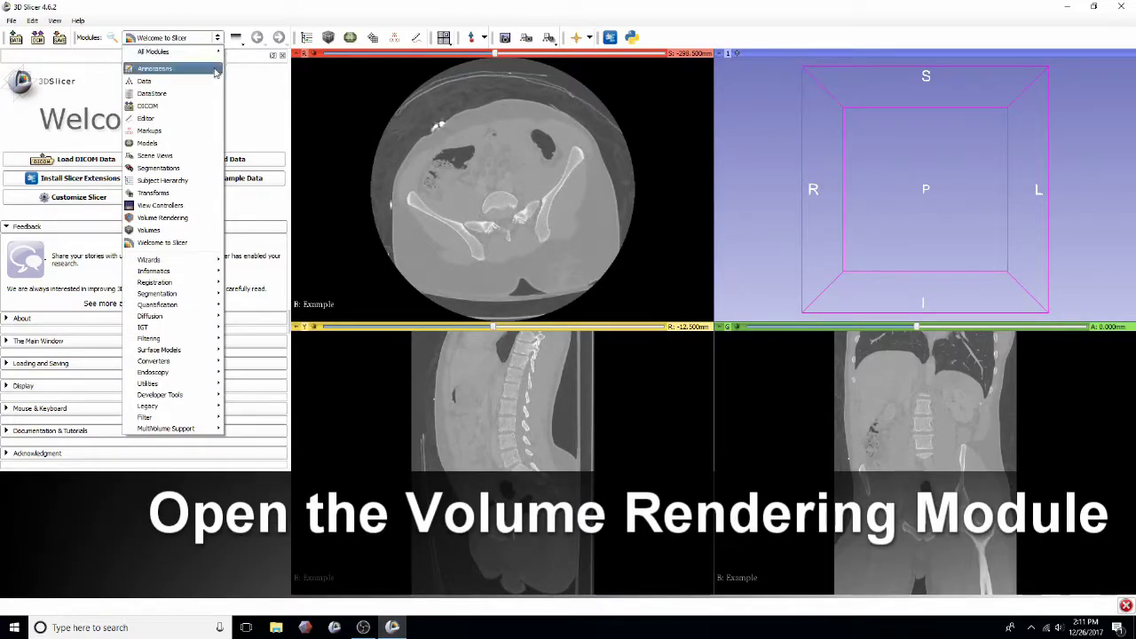
pyautogui.click(168, 217)
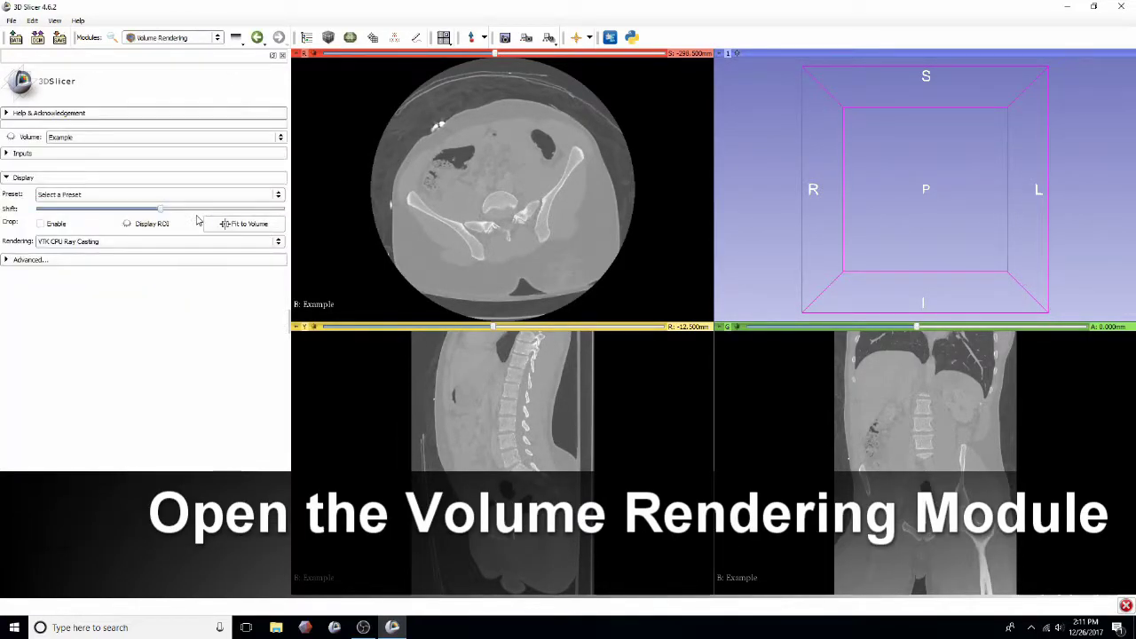
pyautogui.click(178, 194)
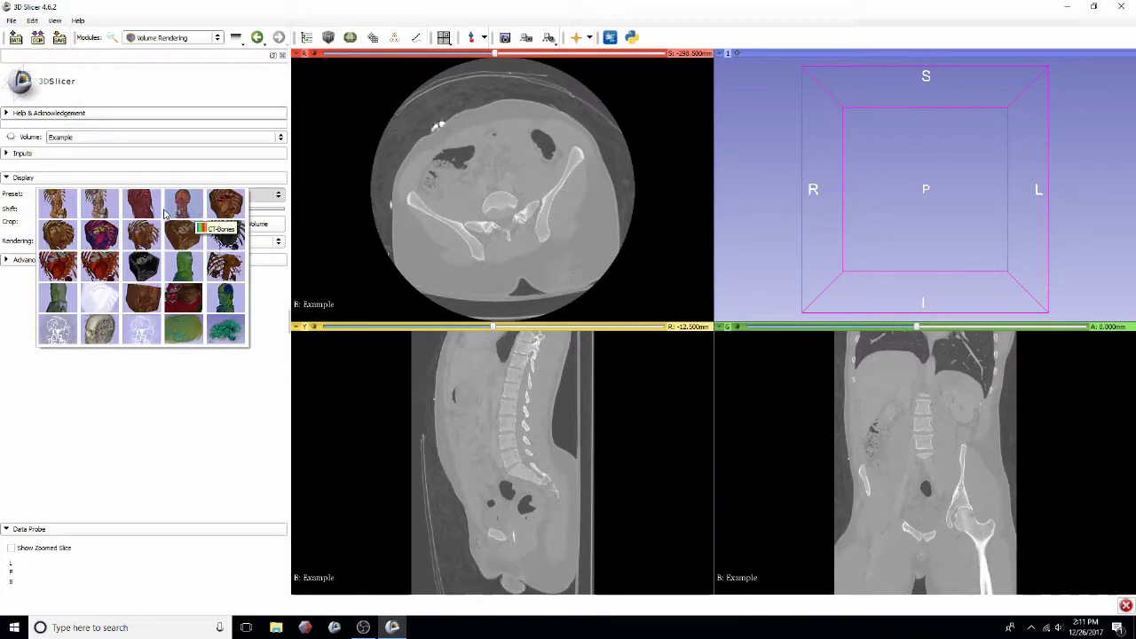
pyautogui.click(187, 205)
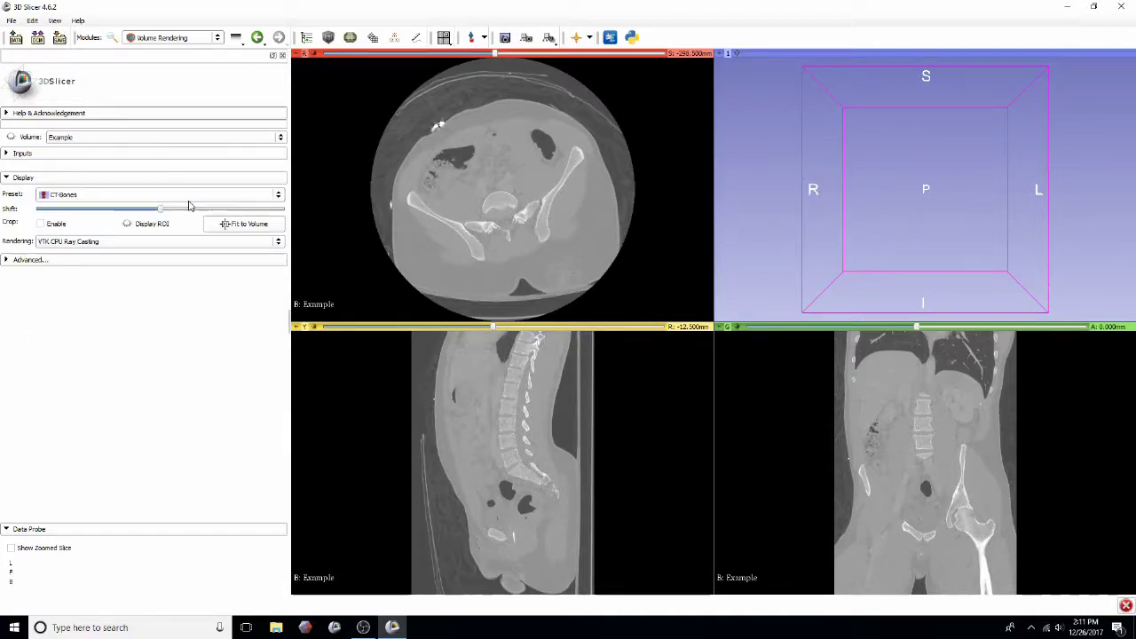
# Display the cropping ROI, turn on the Example volume's rendering, and centre it in the 3D view.
pyautogui.click(127, 224)
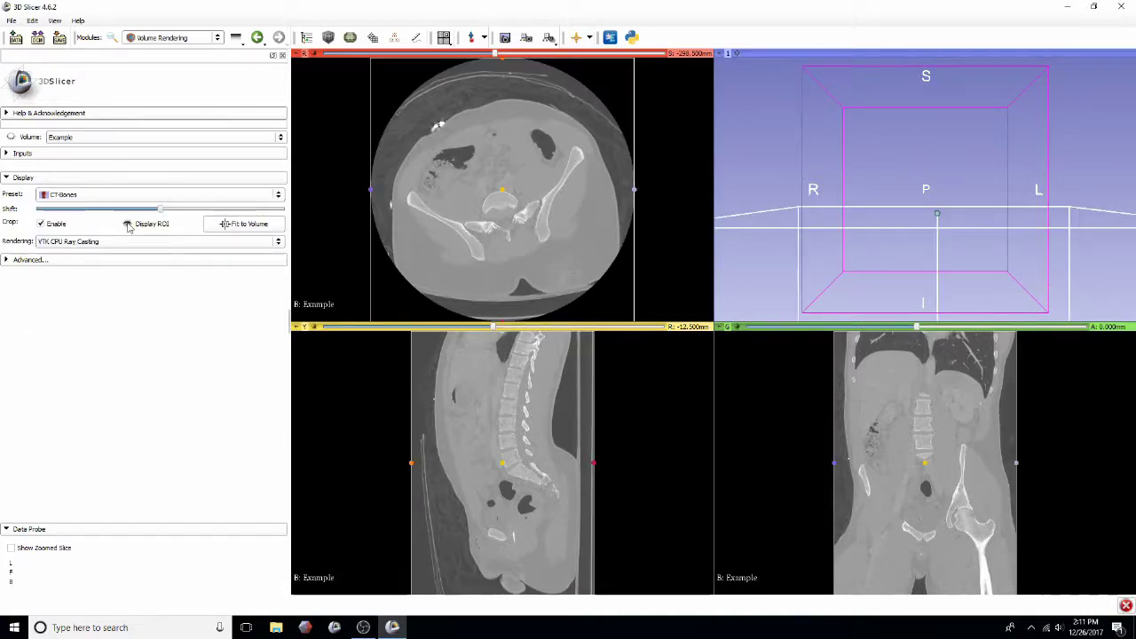
pyautogui.click(11, 139)
pyautogui.scroll(1, 910, 237)
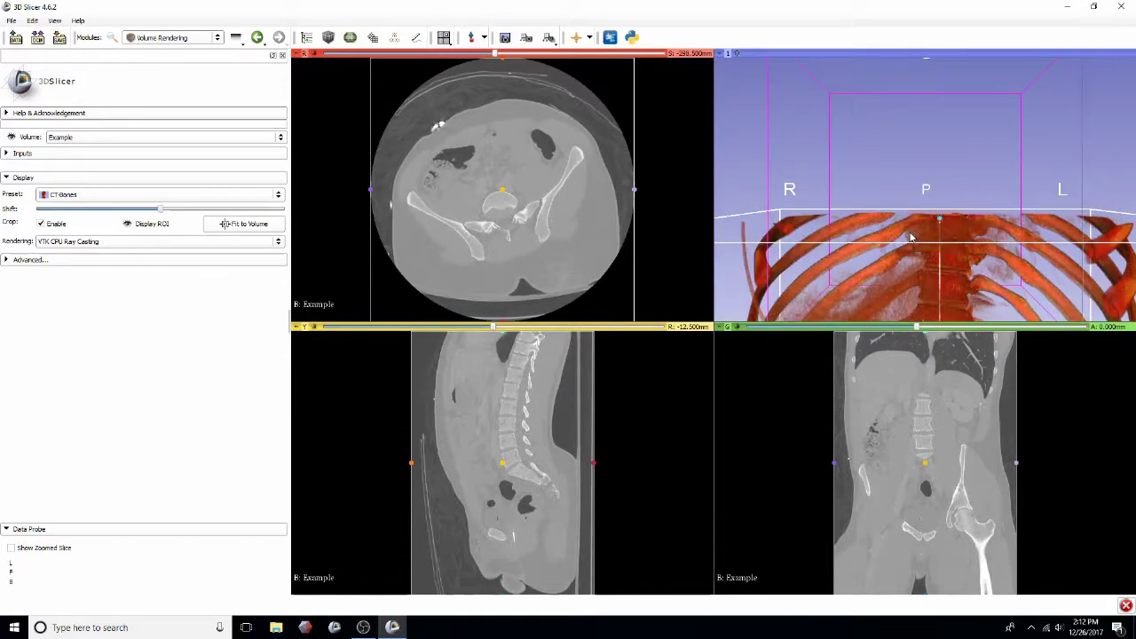
pyautogui.scroll(-2, 910, 237)
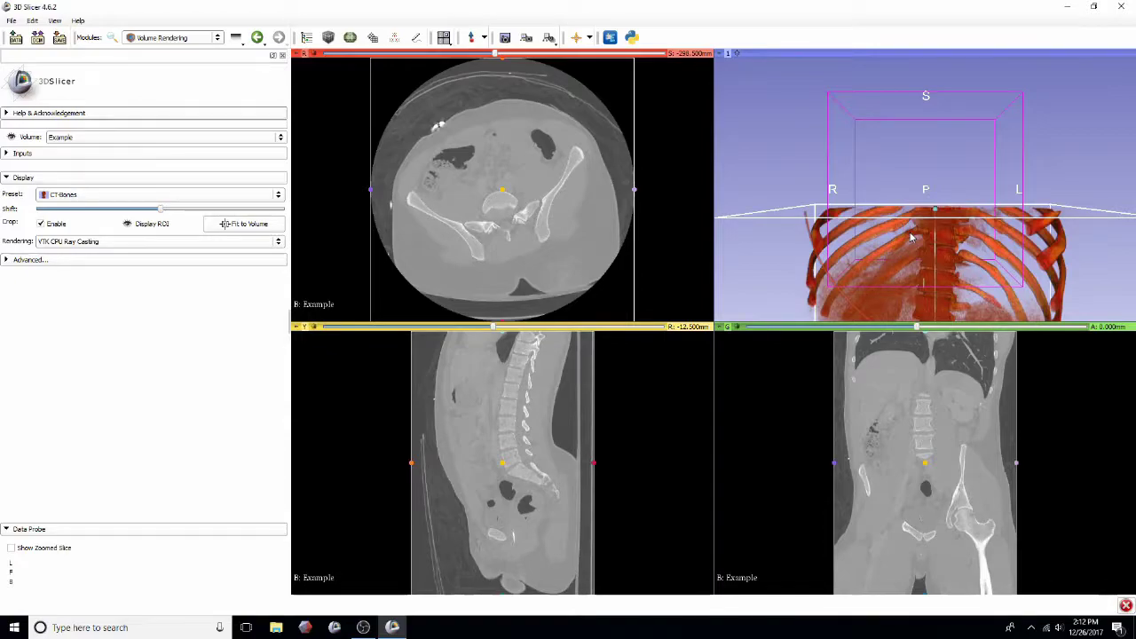
pyautogui.click(737, 55)
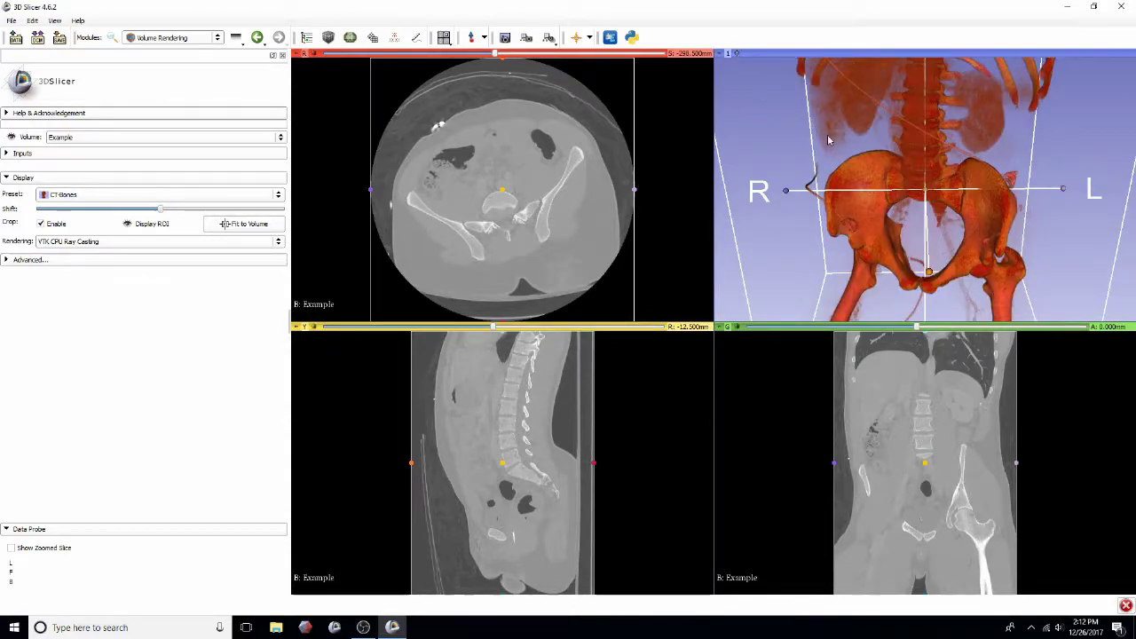
# Crop the rendering by lowering the ROI's superior face to just above the pelvis and moving its left face to the midline.
pyautogui.scroll(-2, 889, 181)
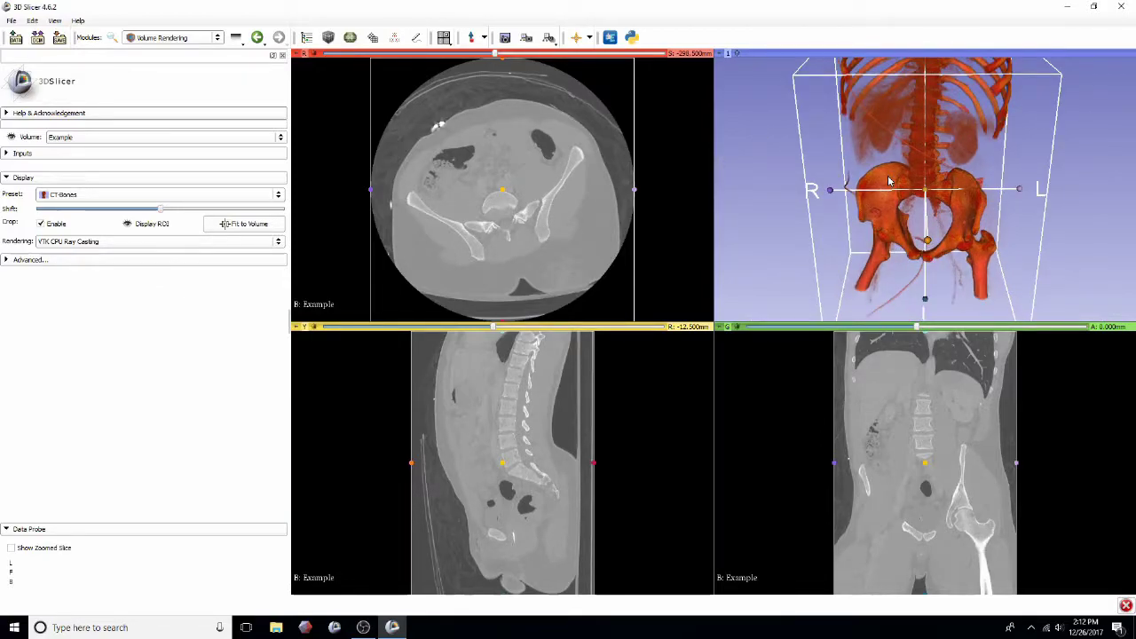
pyautogui.scroll(-2, 889, 181)
pyautogui.click(889, 181)
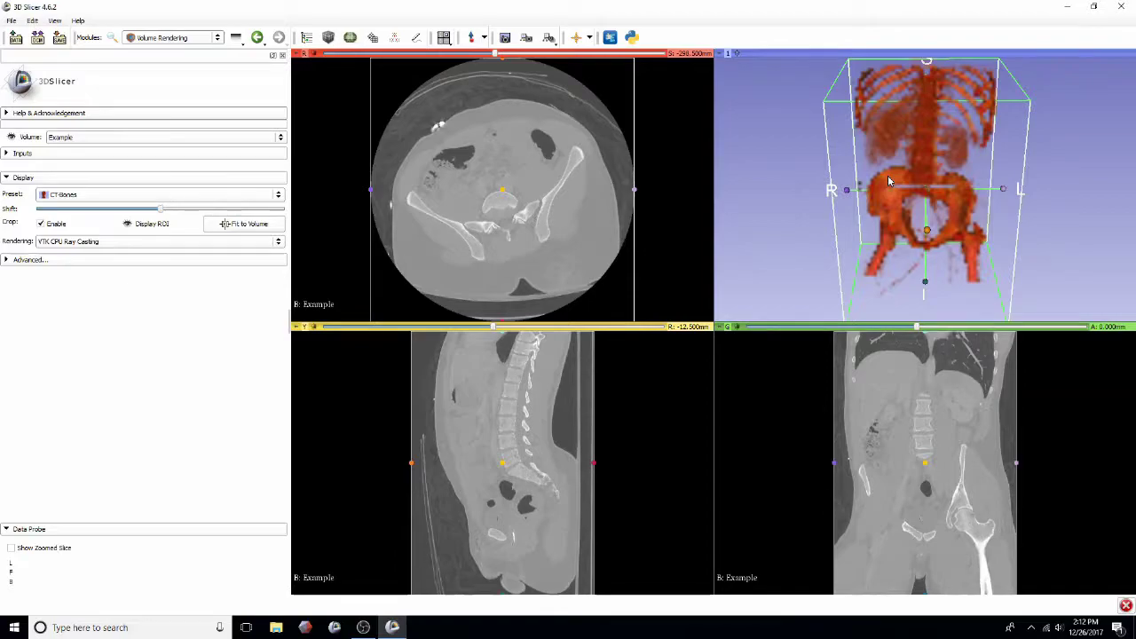
pyautogui.moveTo(809, 185); pyautogui.dragTo(807, 174)
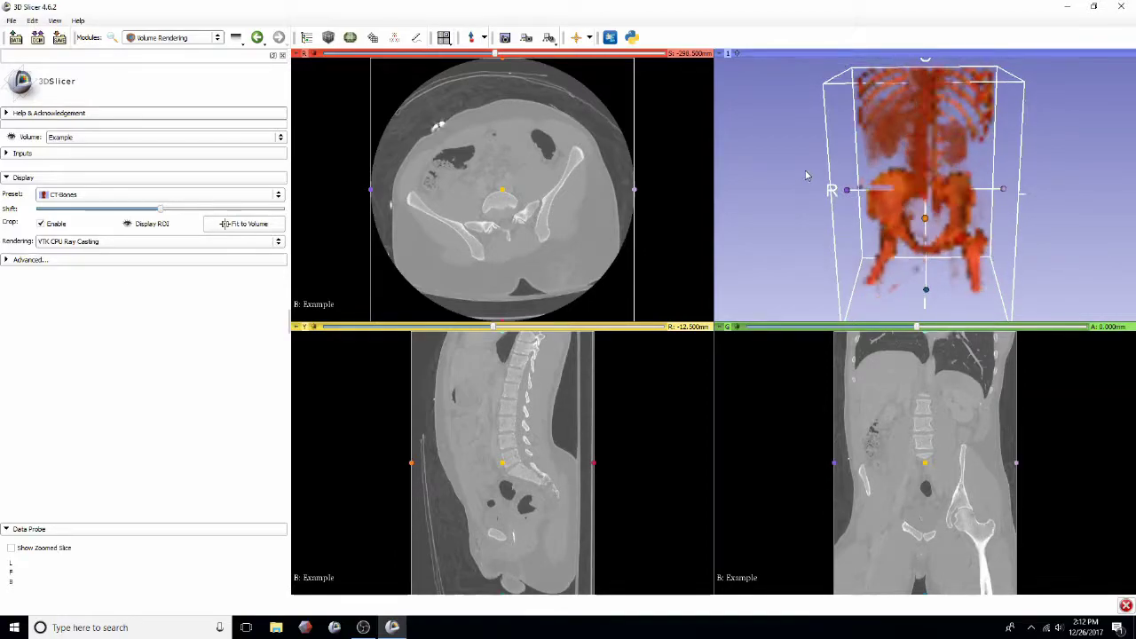
pyautogui.moveTo(922, 76); pyautogui.dragTo(918, 180)
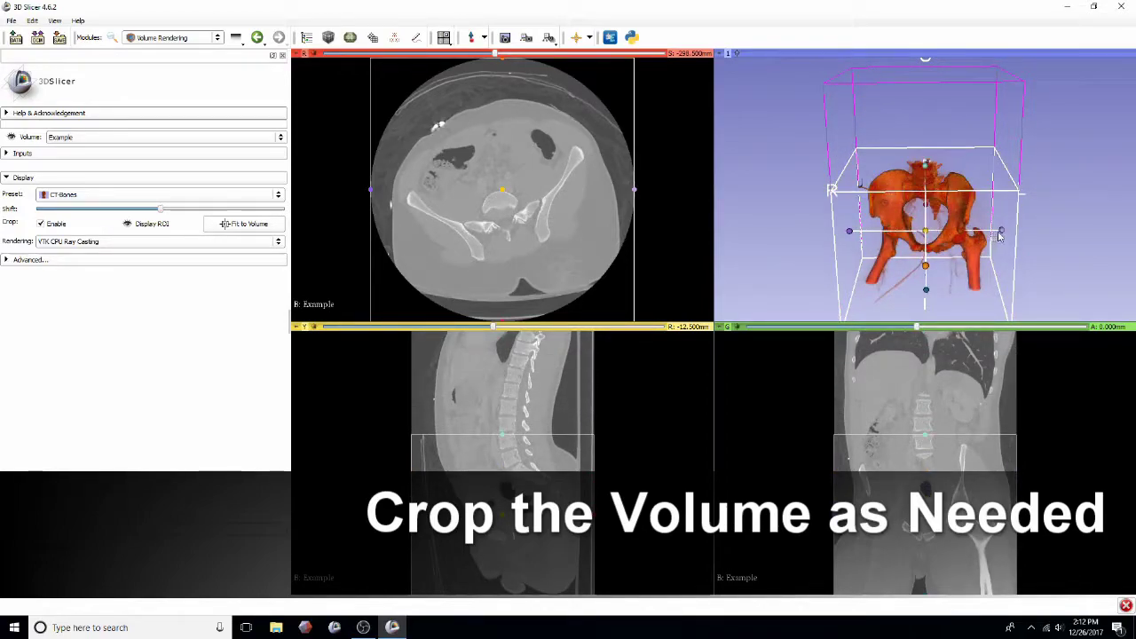
pyautogui.moveTo(1003, 232); pyautogui.dragTo(923, 233)
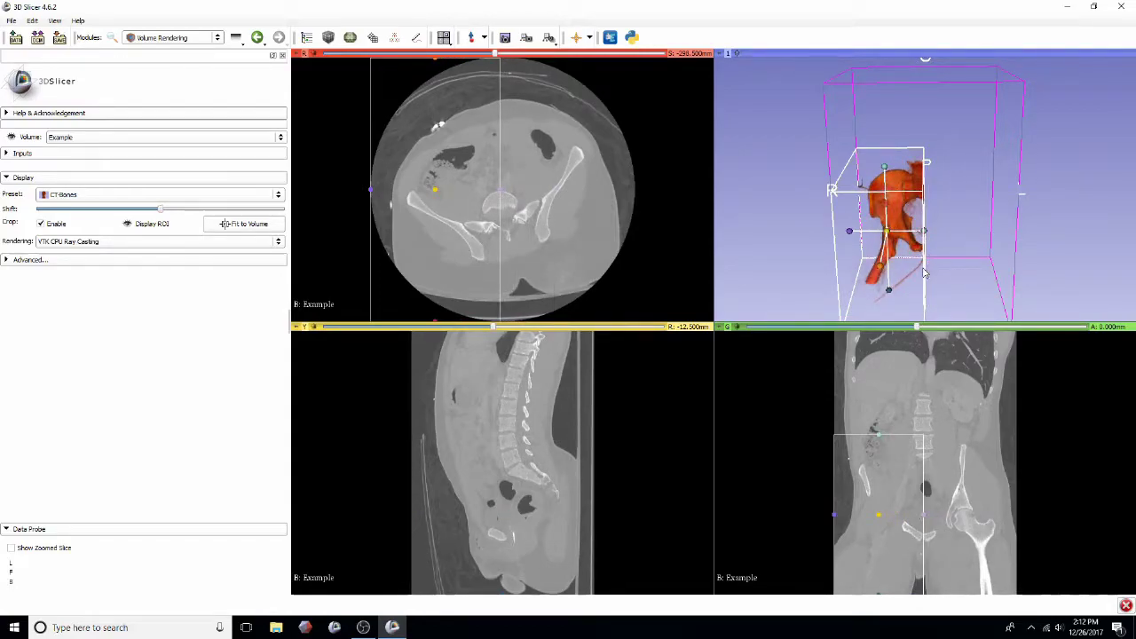
# Move the ROI's right face slightly inward toward the right hip.
pyautogui.scroll(3, 919, 272)
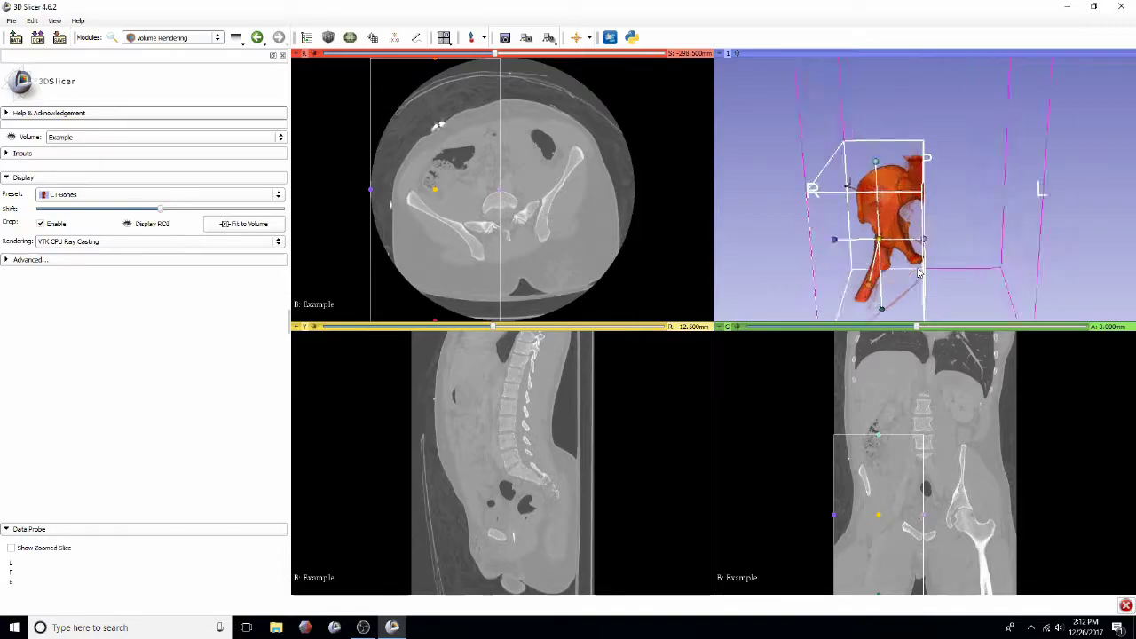
pyautogui.scroll(2, 918, 269)
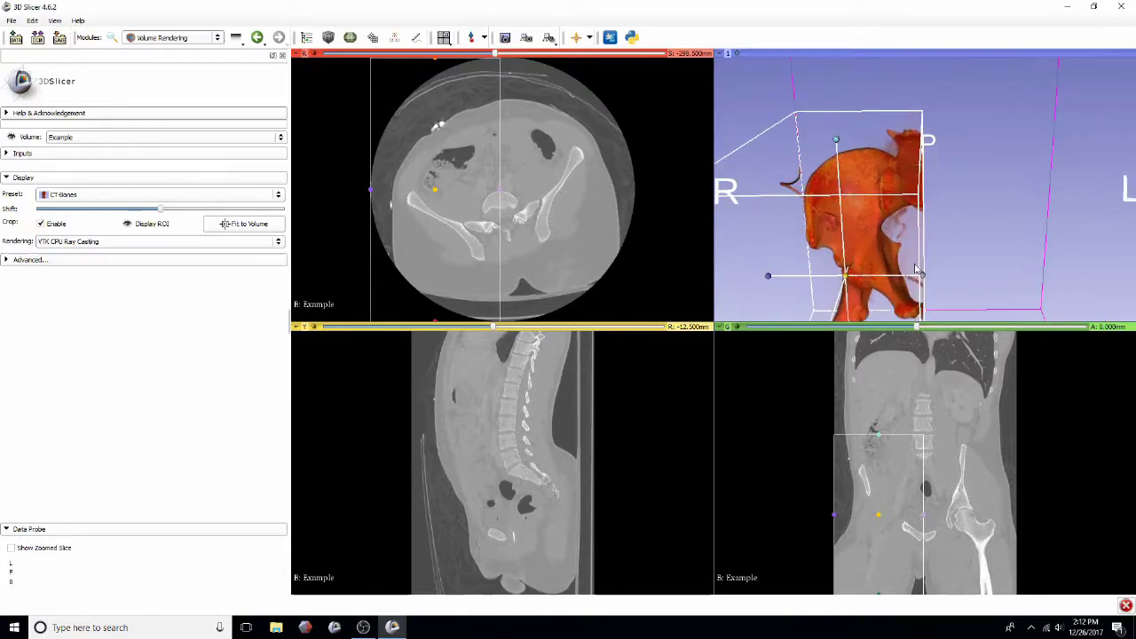
pyautogui.moveTo(941, 214); pyautogui.dragTo(973, 168, button='middle')
pyautogui.moveTo(973, 172); pyautogui.dragTo(999, 132)
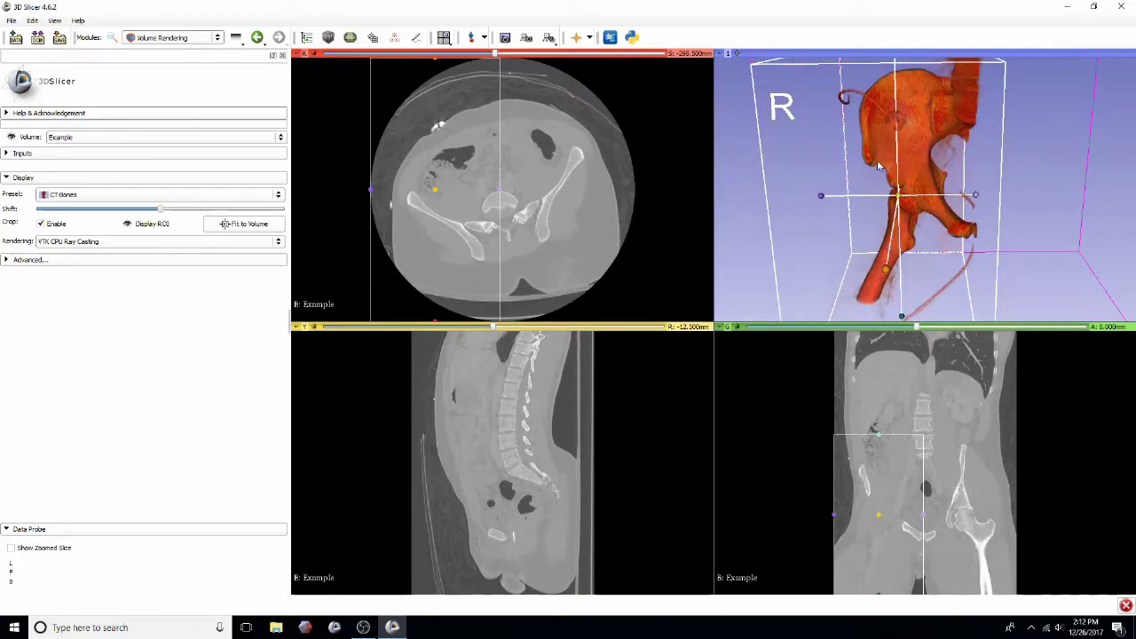
pyautogui.moveTo(823, 199); pyautogui.dragTo(843, 203)
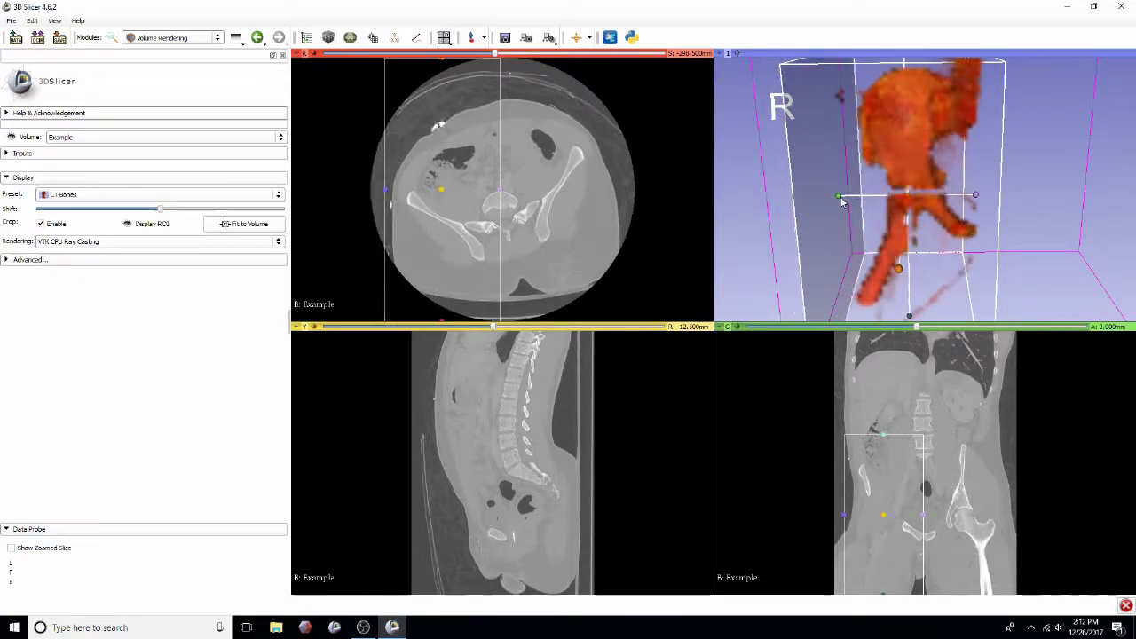
# Bring the ROI's anterior and posterior faces in closer around the right hip and check the cropped bone.
pyautogui.moveTo(798, 177); pyautogui.dragTo(973, 197)
pyautogui.moveTo(1045, 277); pyautogui.dragTo(923, 214)
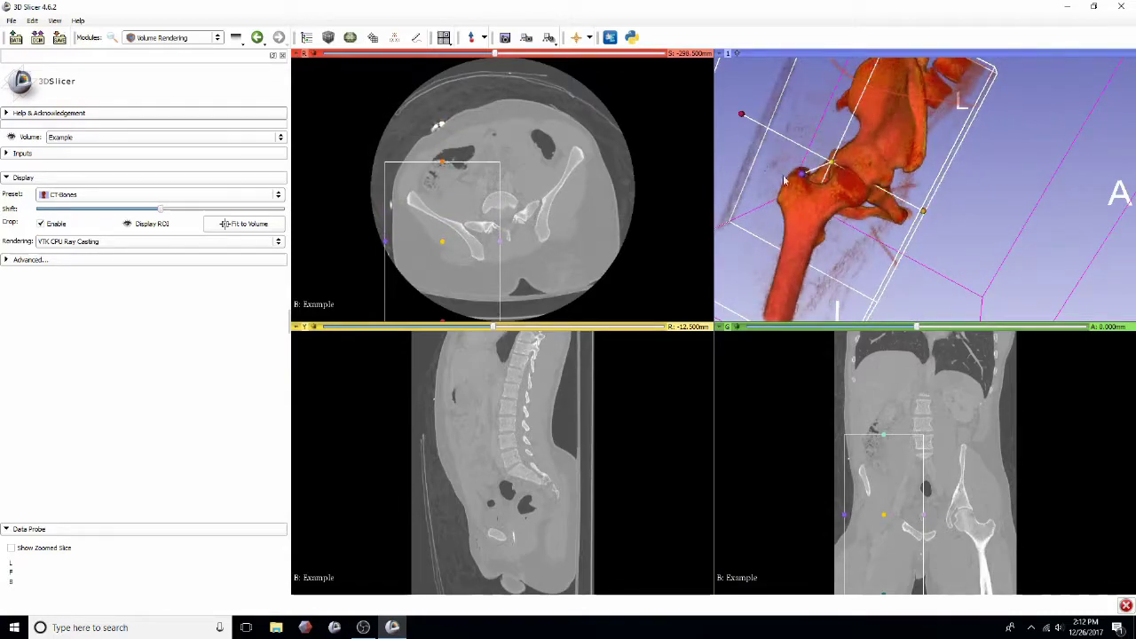
pyautogui.moveTo(741, 114); pyautogui.dragTo(784, 159)
pyautogui.moveTo(944, 176); pyautogui.dragTo(1103, 205)
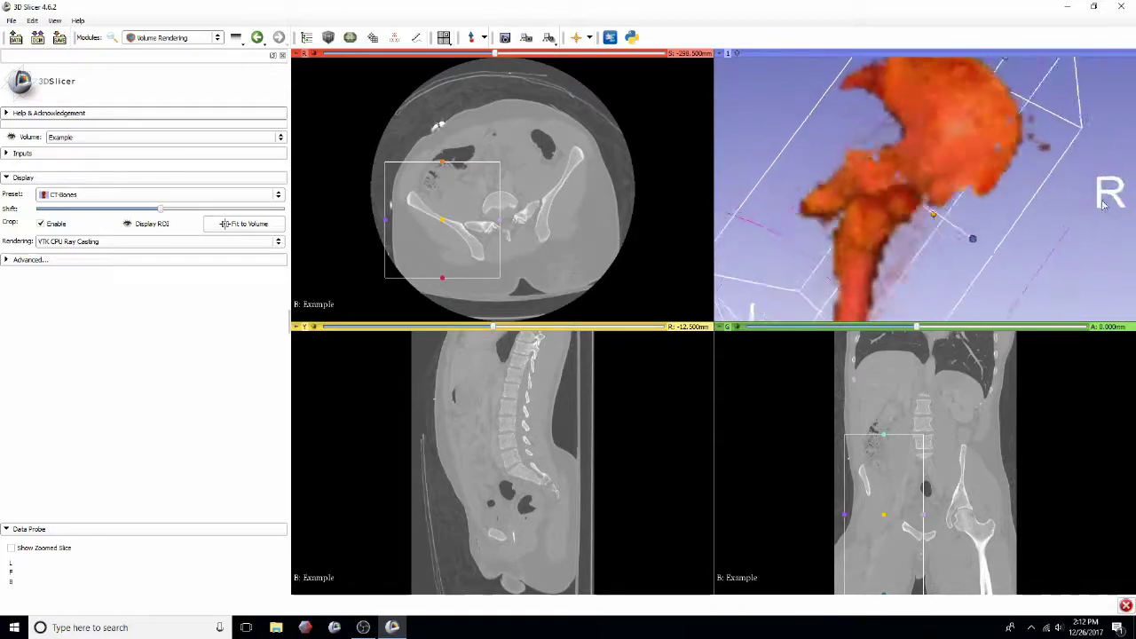
pyautogui.moveTo(929, 149); pyautogui.dragTo(933, 202)
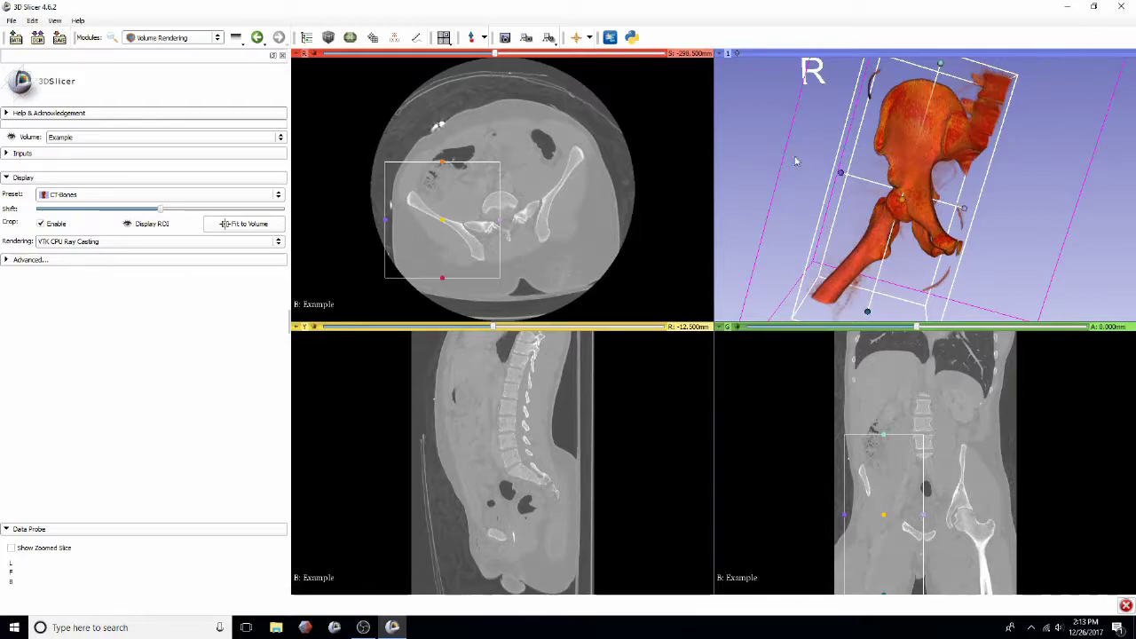
# Find the Crop Volume module and crop the Example volume to AnnotationROI with voxel based cropping.
pyautogui.click(112, 40)
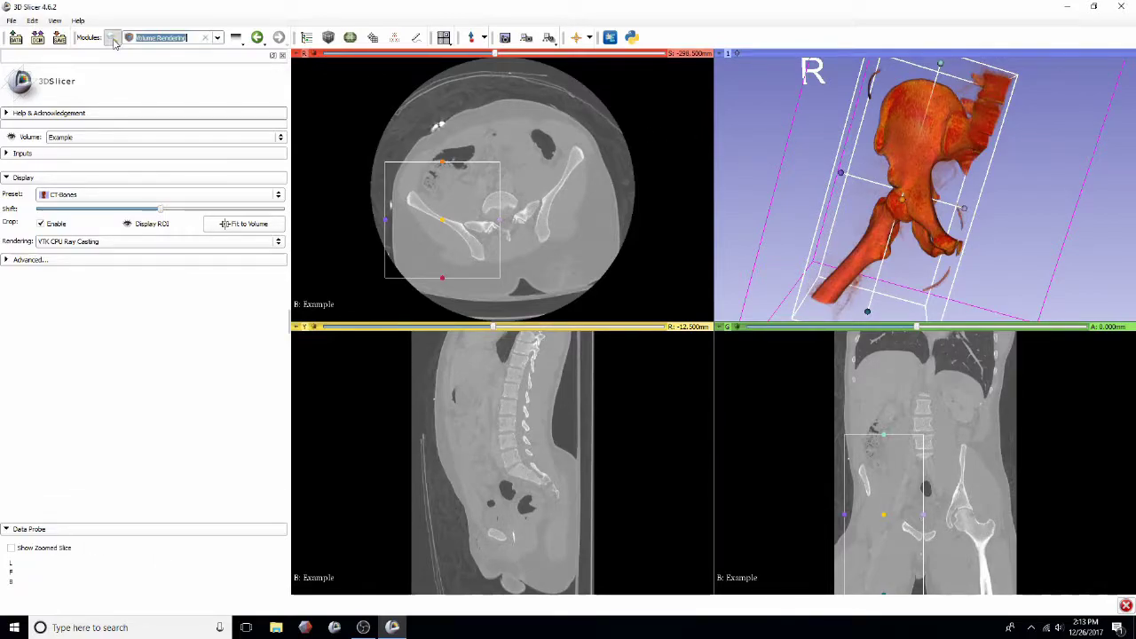
pyautogui.write('crop')
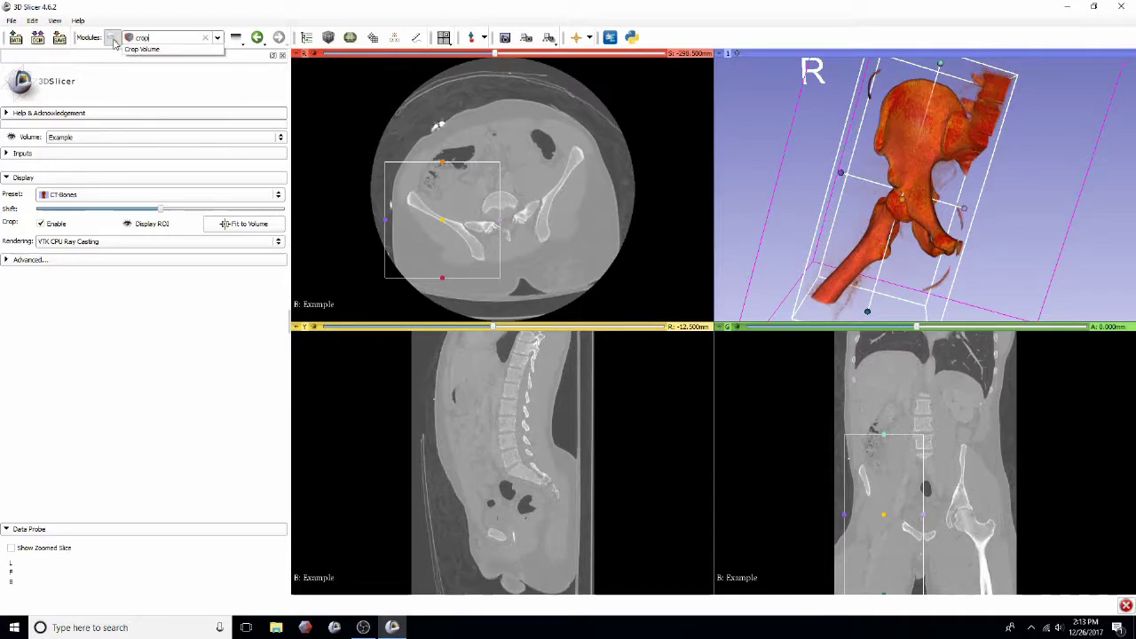
pyautogui.click(147, 50)
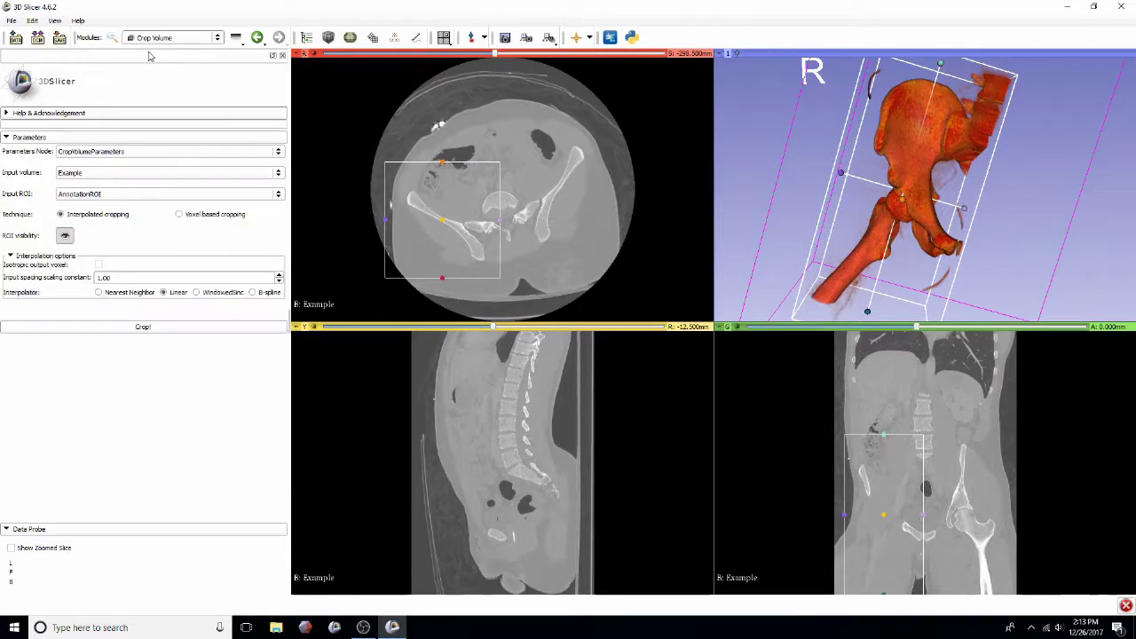
pyautogui.click(179, 216)
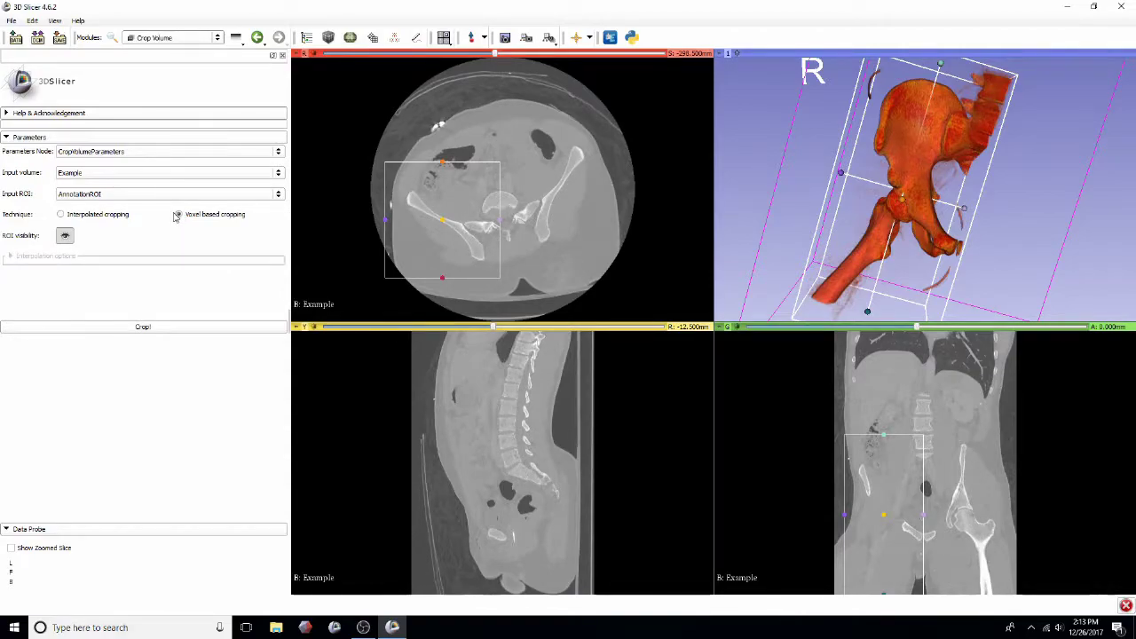
pyautogui.click(140, 328)
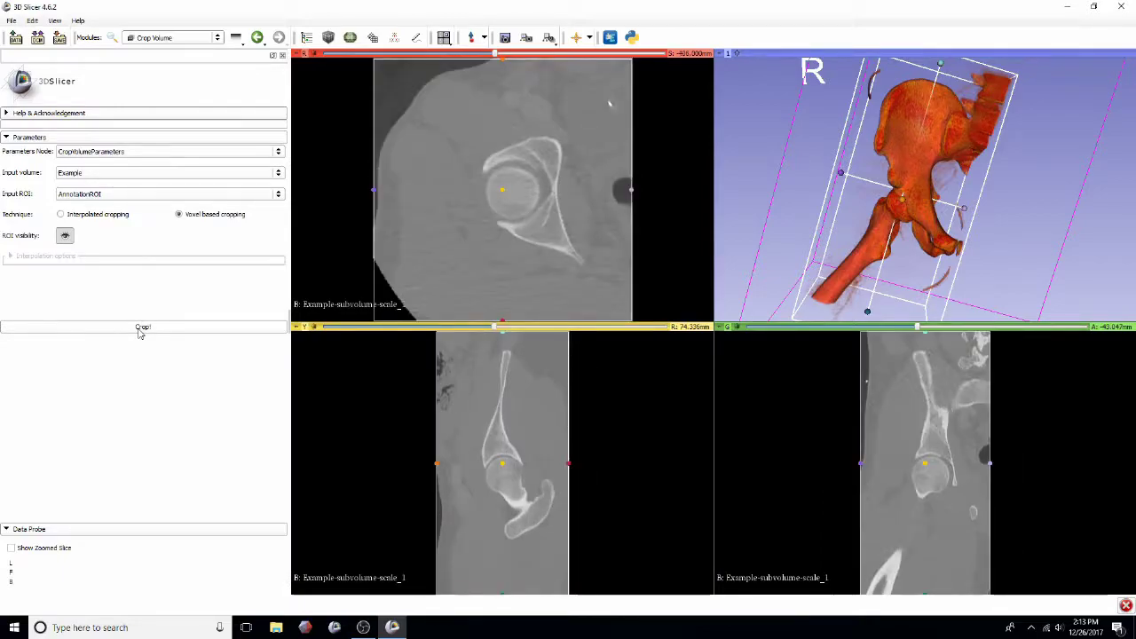
# Return to the Volume Rendering module and hide the cropping ROI.
pyautogui.click(171, 39)
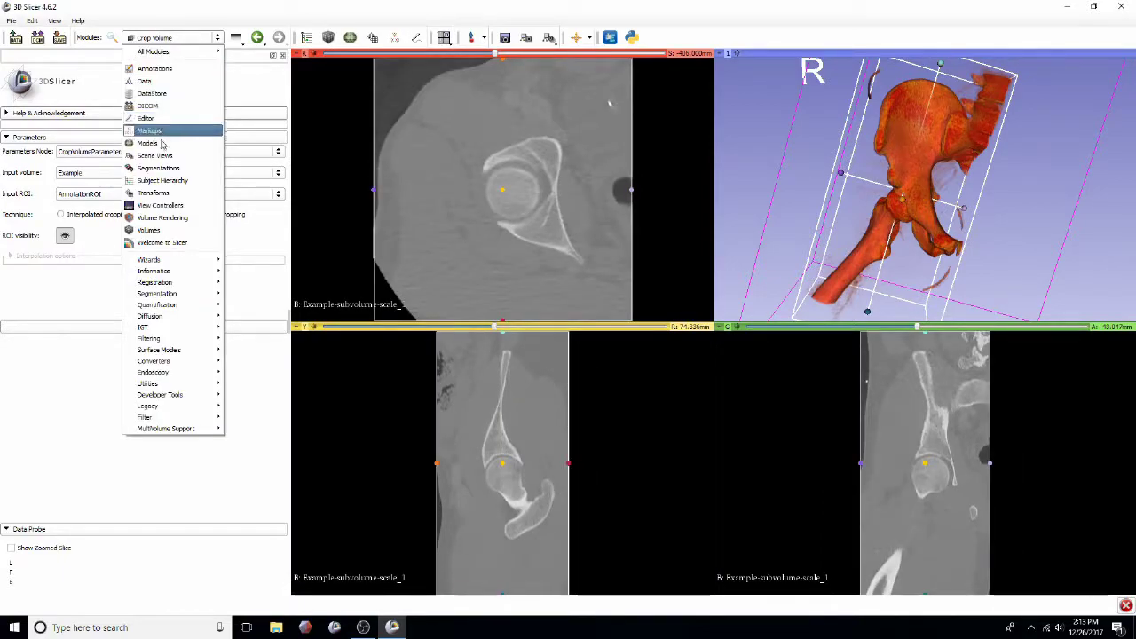
pyautogui.click(161, 218)
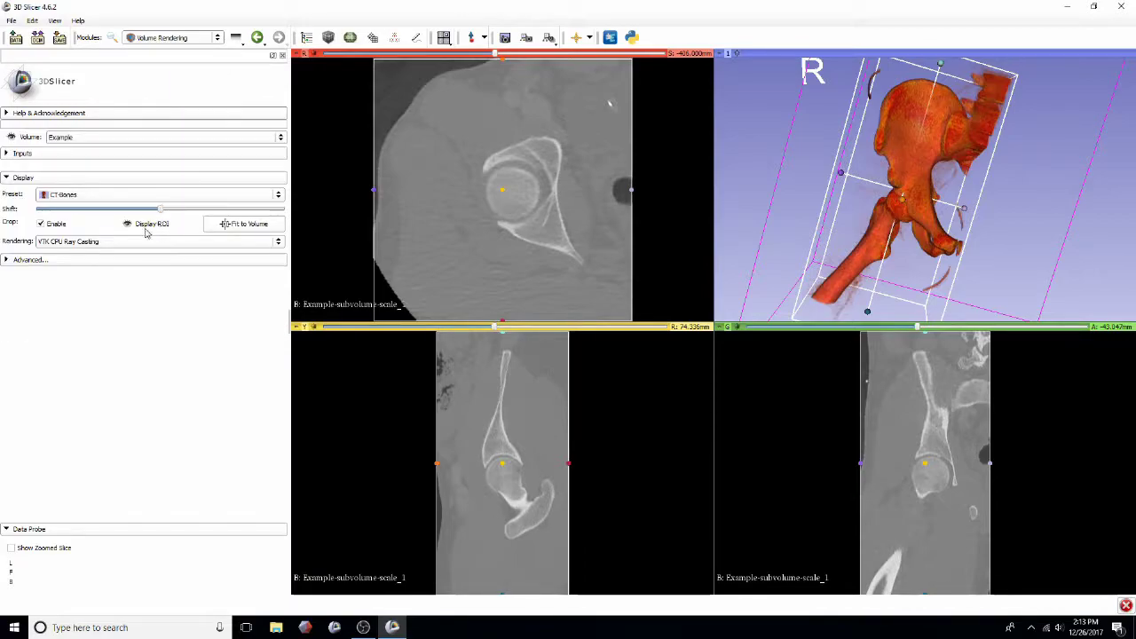
pyautogui.click(127, 224)
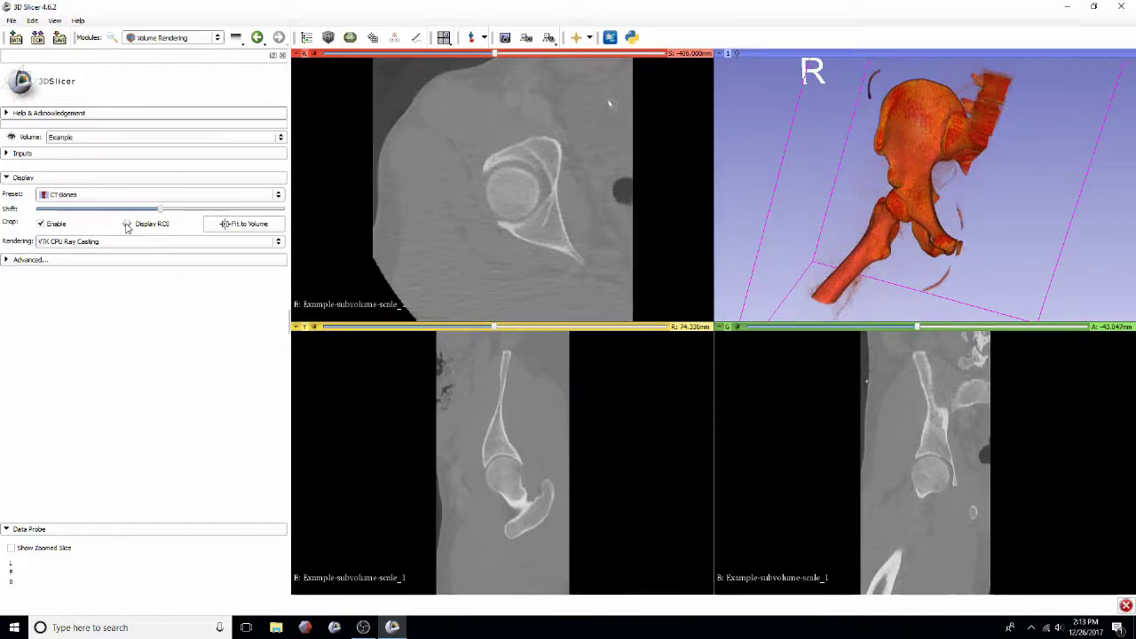
# Open the Editor module and accept creating a label map for the cropped Example subvolume.
pyautogui.click(169, 40)
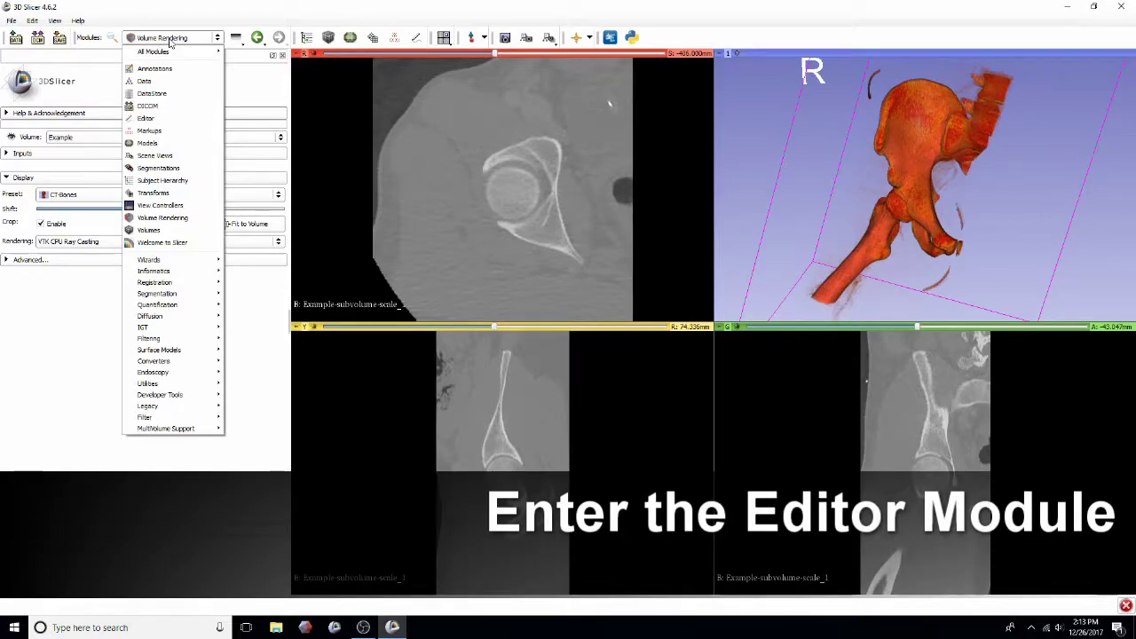
pyautogui.click(172, 121)
pyautogui.click(648, 355)
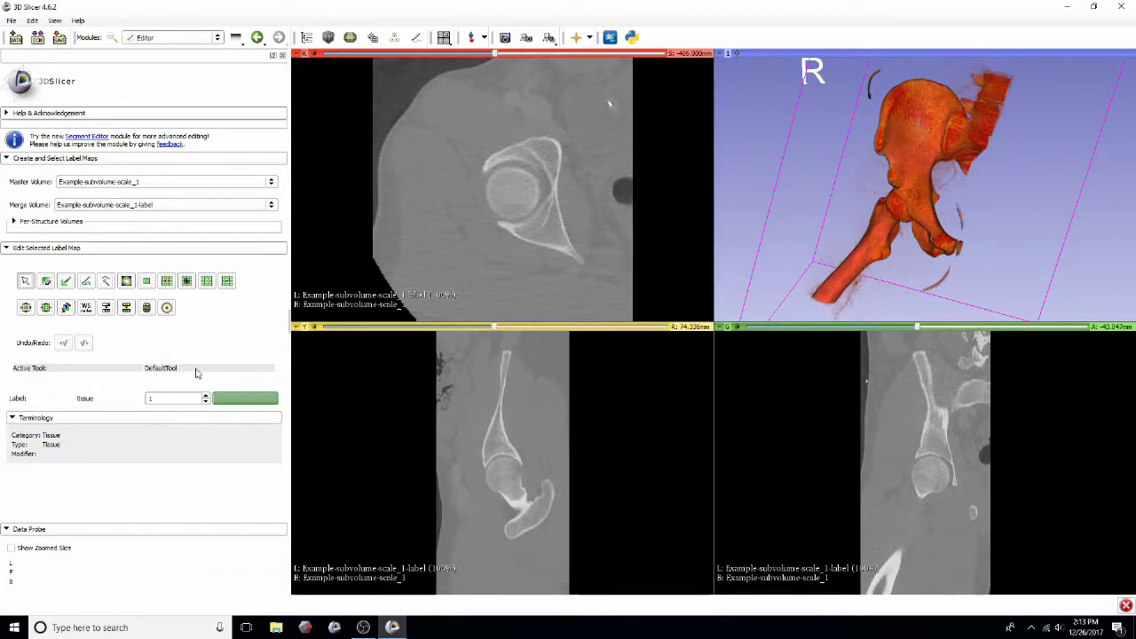
# Start the Threshold effect and choose "right hip" (269) as its label by searching the color list.
pyautogui.click(126, 308)
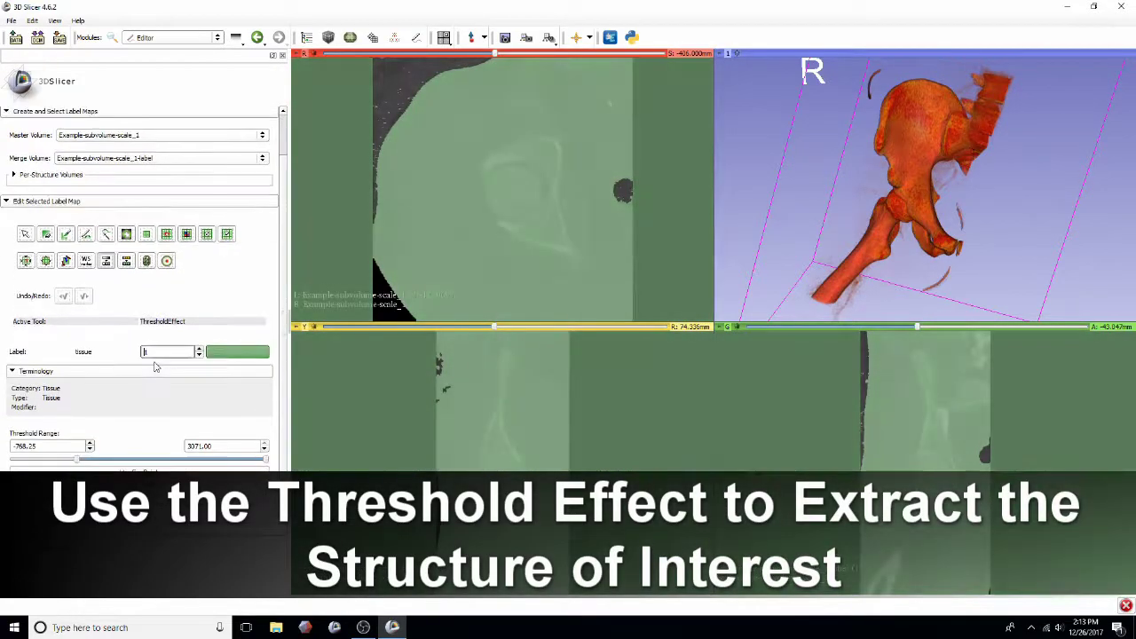
pyautogui.click(229, 354)
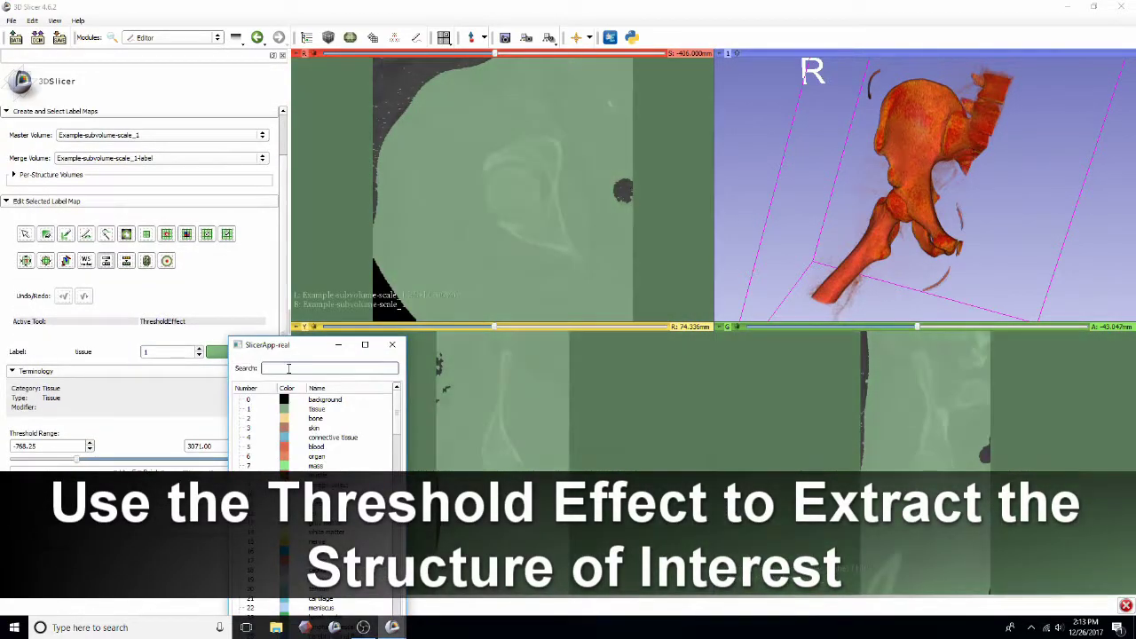
pyautogui.write('right hip')
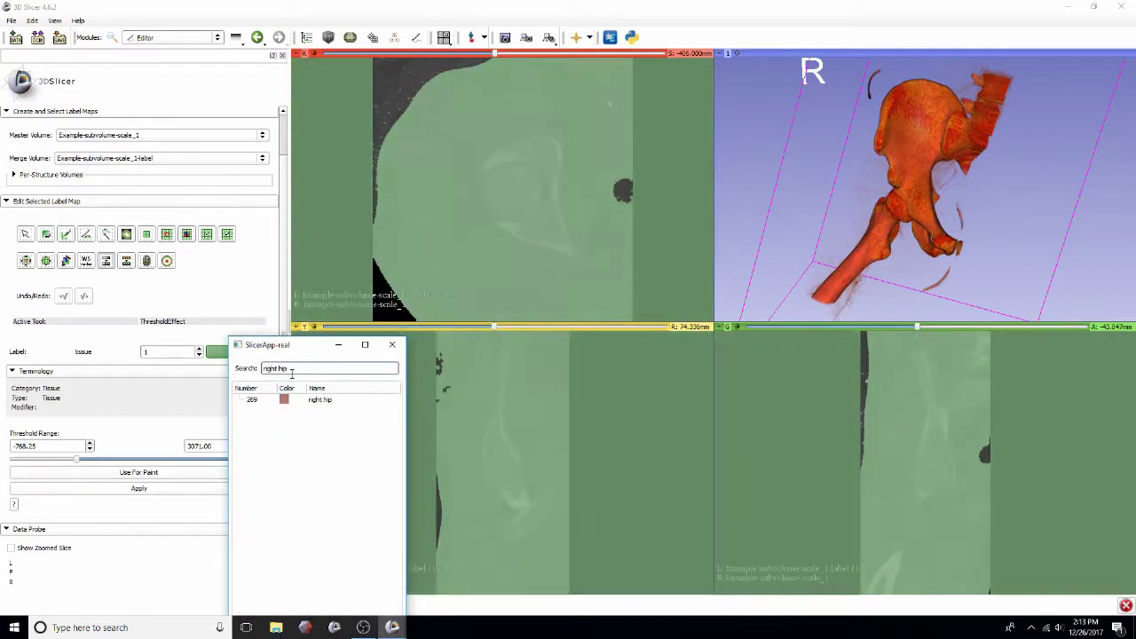
pyautogui.doubleClick(317, 400)
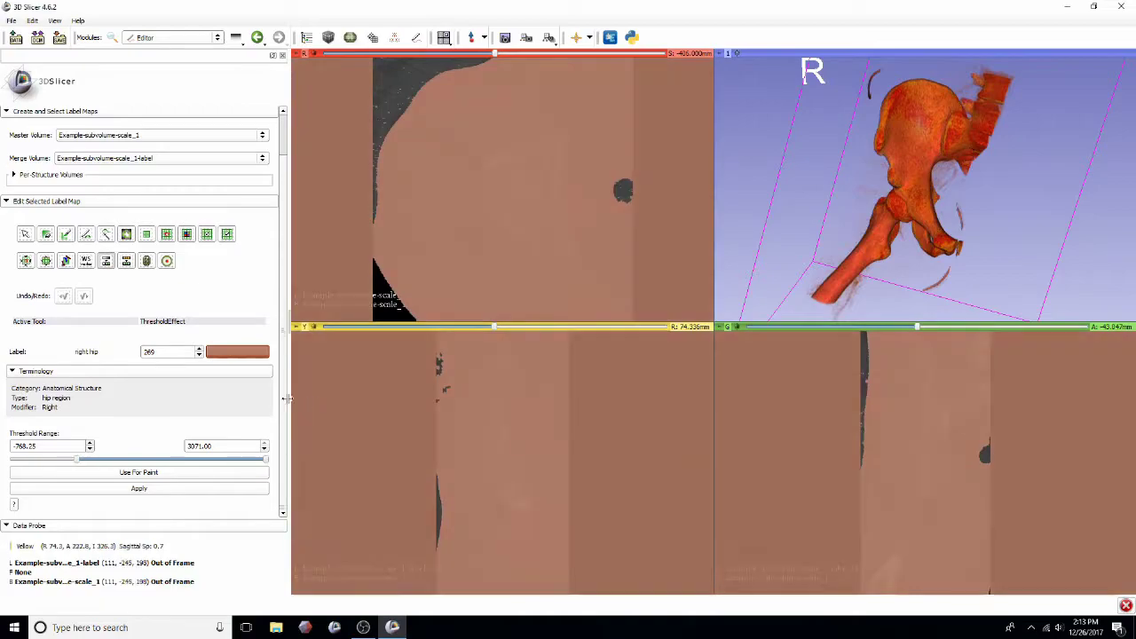
# Set the lower threshold to 210 and apply it to label the bone in the right hip label map.
pyautogui.moveTo(81, 461); pyautogui.dragTo(119, 471)
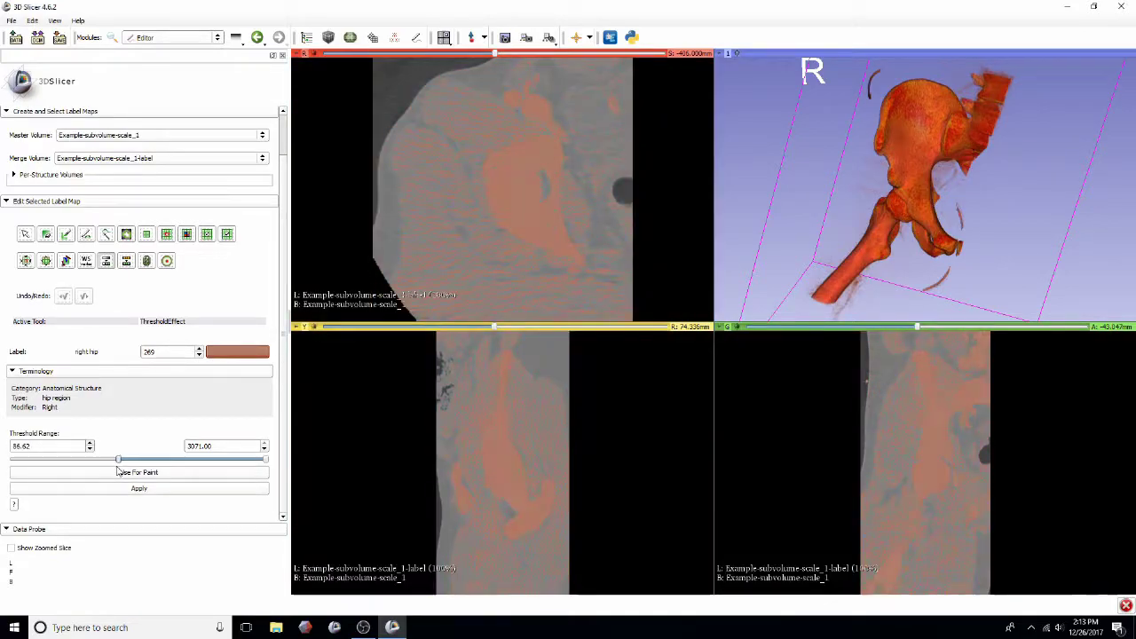
pyautogui.doubleClick(45, 446)
pyautogui.write('210')
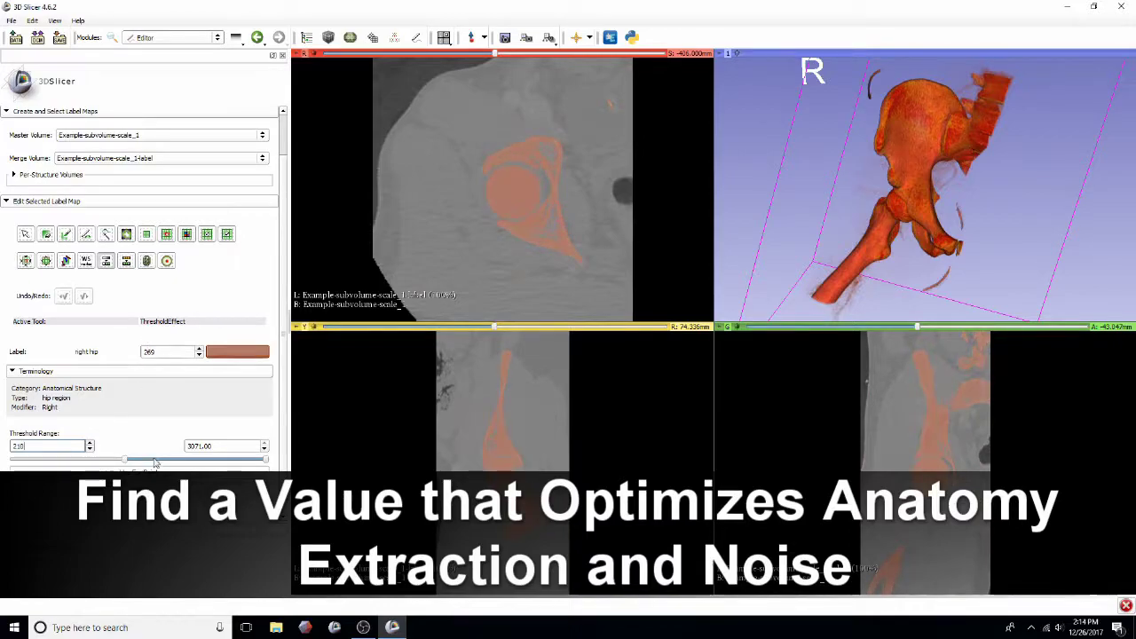
pyautogui.click(182, 487)
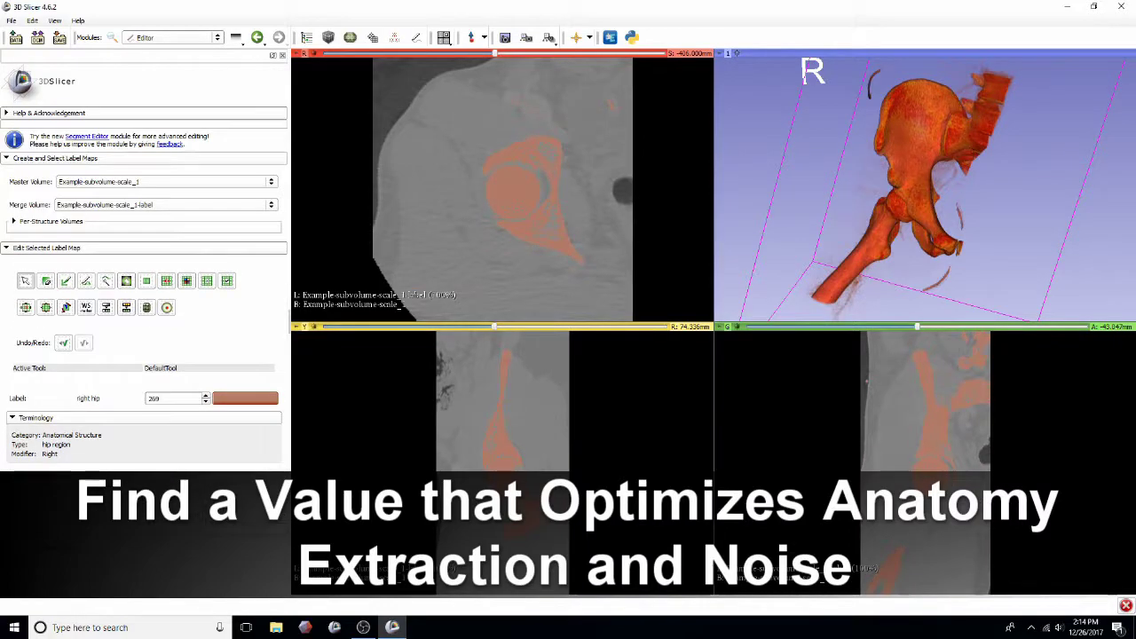
# Examine the thresholded bone label through the axial slices around the femoral head and hip socket.
pyautogui.scroll(-3, 453, 186)
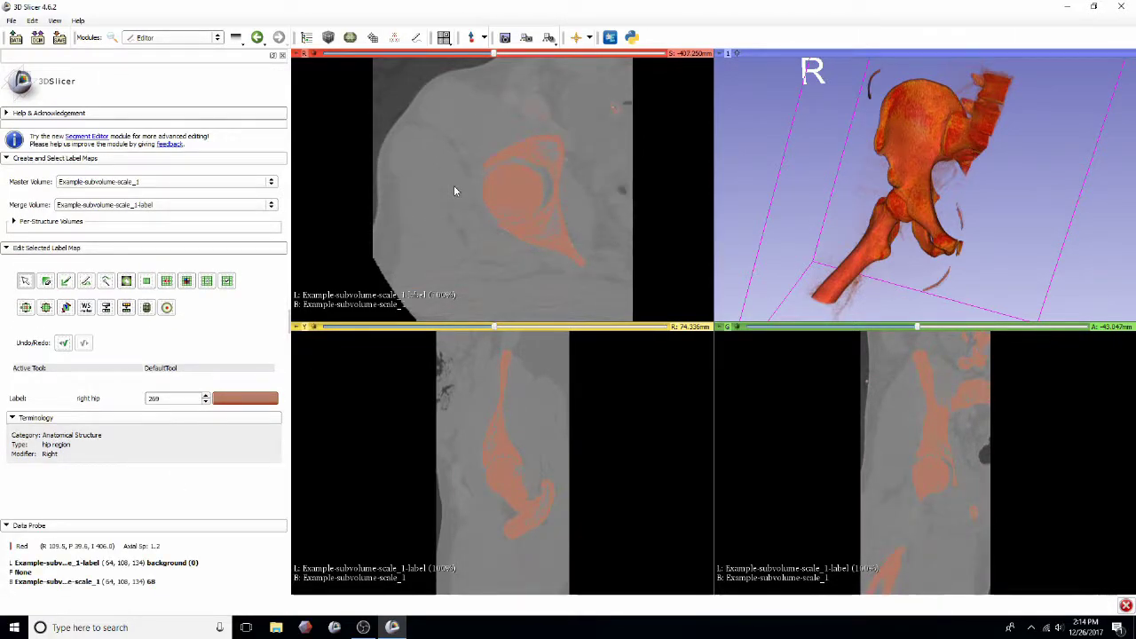
pyautogui.scroll(-6, 454, 185)
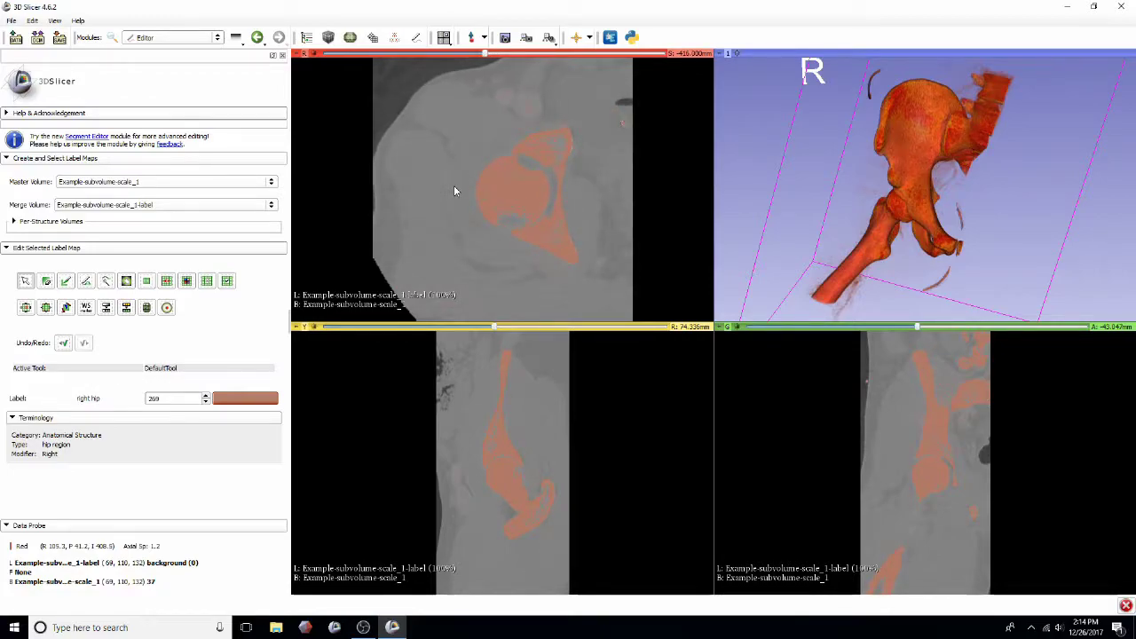
pyautogui.scroll(-7, 454, 184)
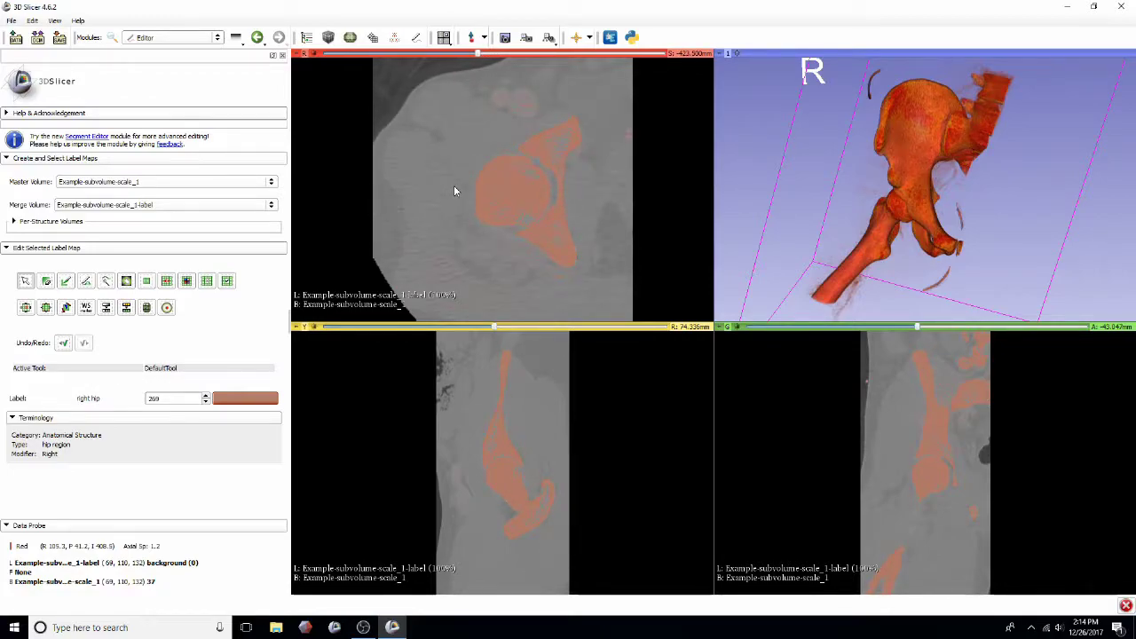
pyautogui.scroll(-6, 453, 186)
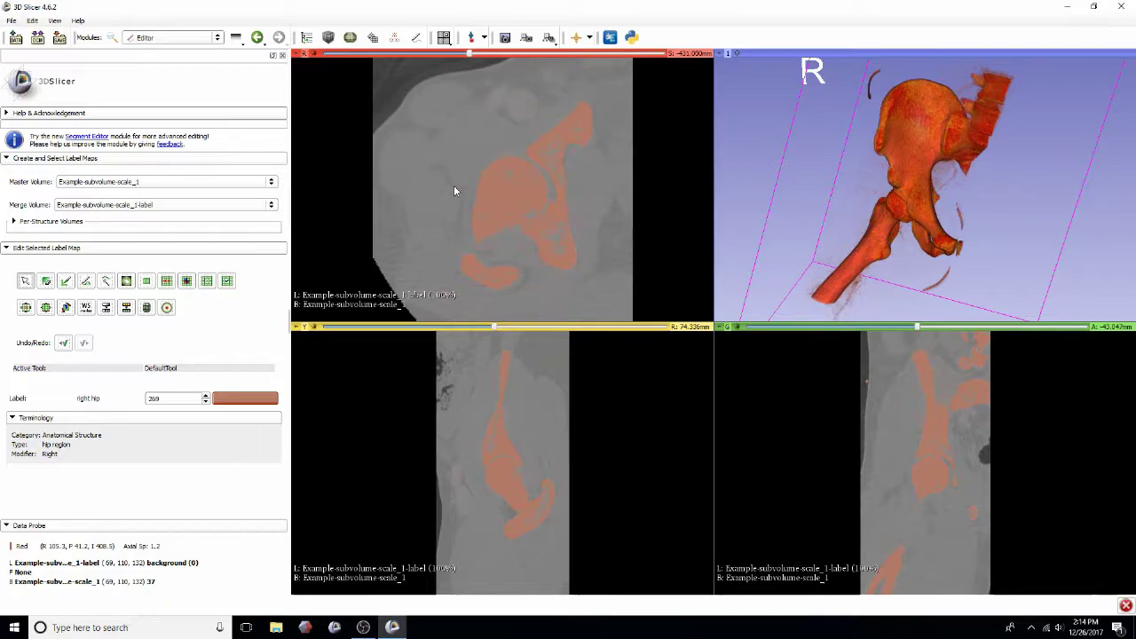
pyautogui.scroll(-6, 453, 191)
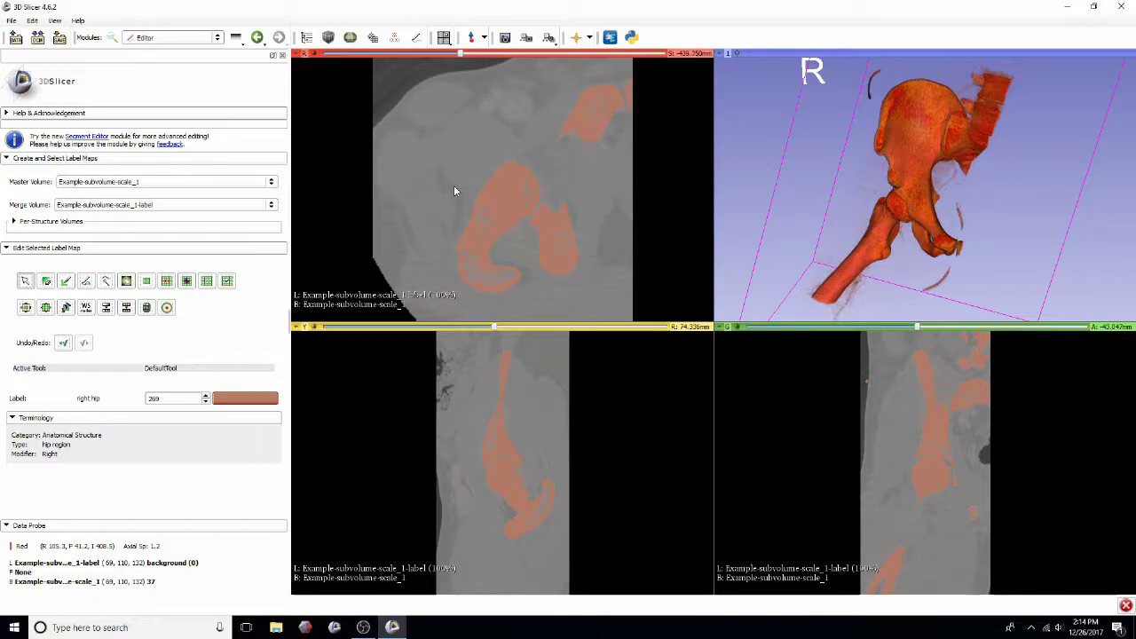
pyautogui.scroll(3, 453, 190)
pyautogui.scroll(8, 454, 191)
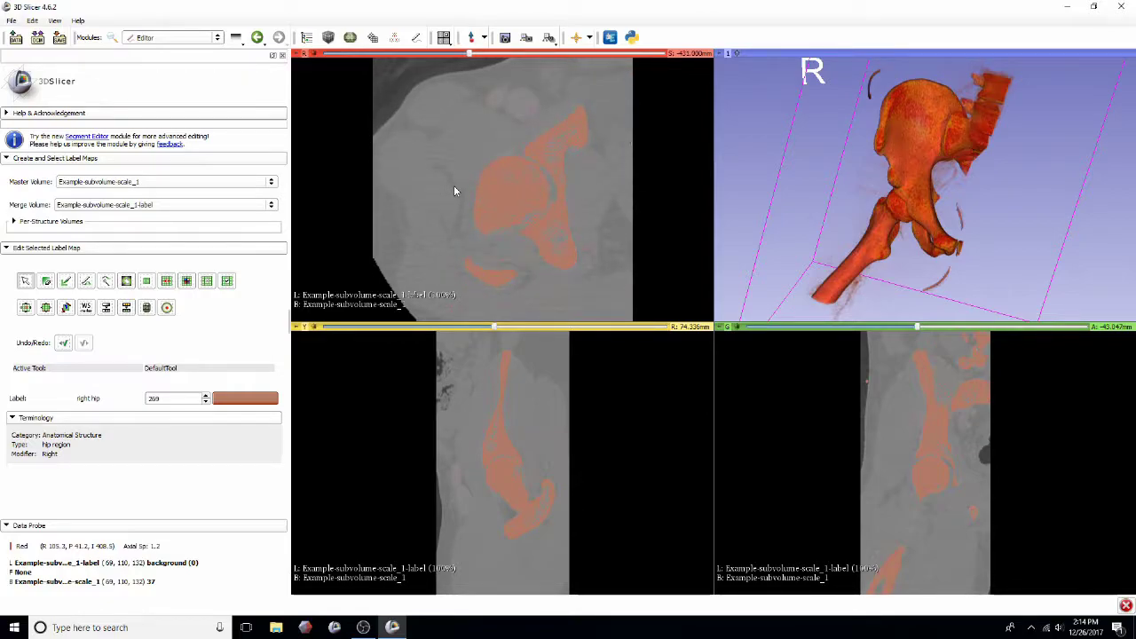
pyautogui.scroll(7, 453, 191)
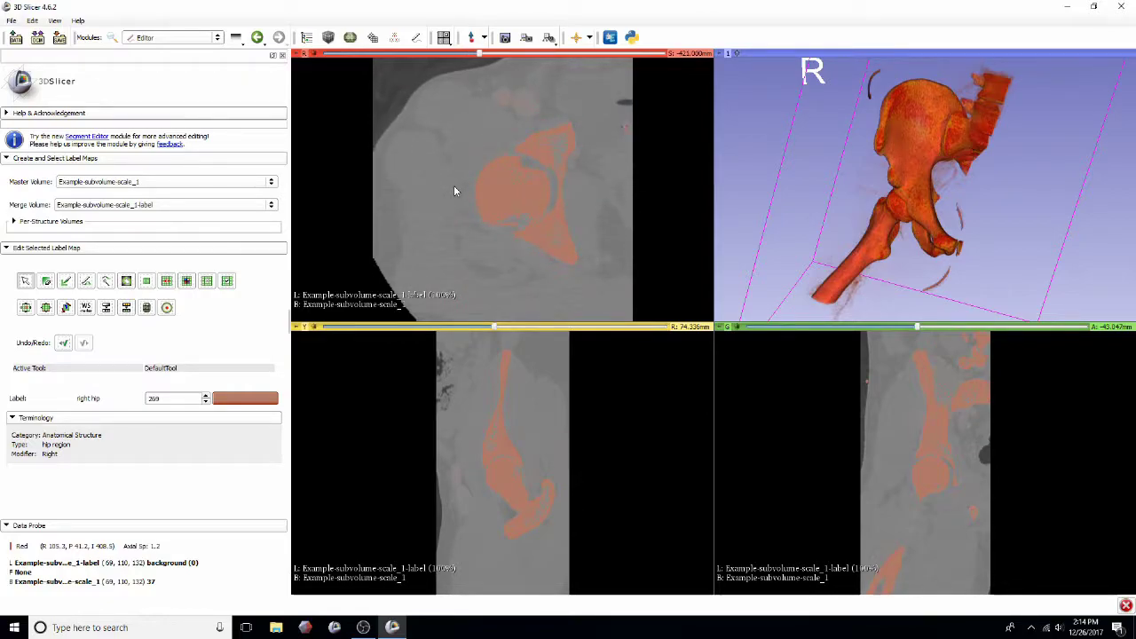
pyautogui.scroll(6, 454, 191)
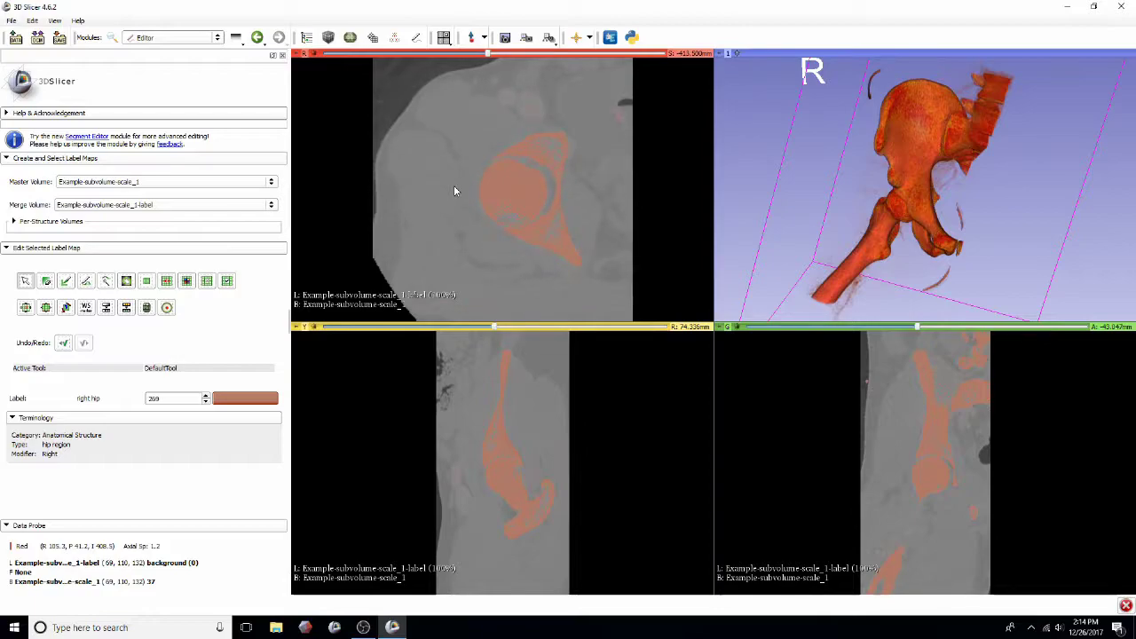
pyautogui.scroll(2, 453, 191)
# Display the label map as outlines in the slice views and inspect the gap between femoral head and socket up close.
pyautogui.moveTo(302, 56)
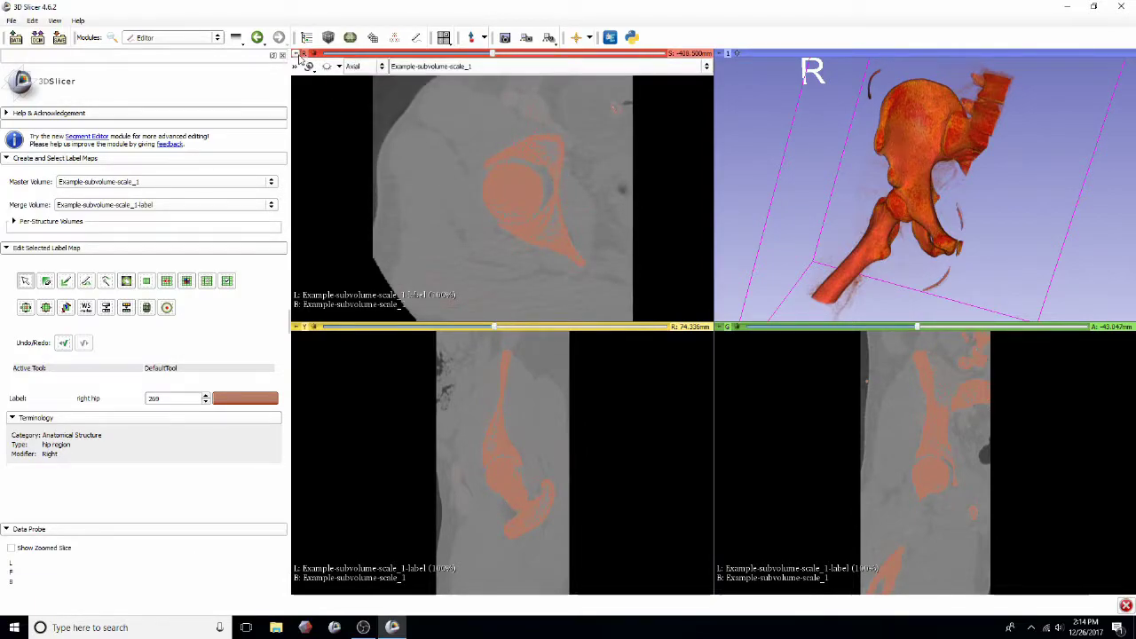
pyautogui.click(298, 70)
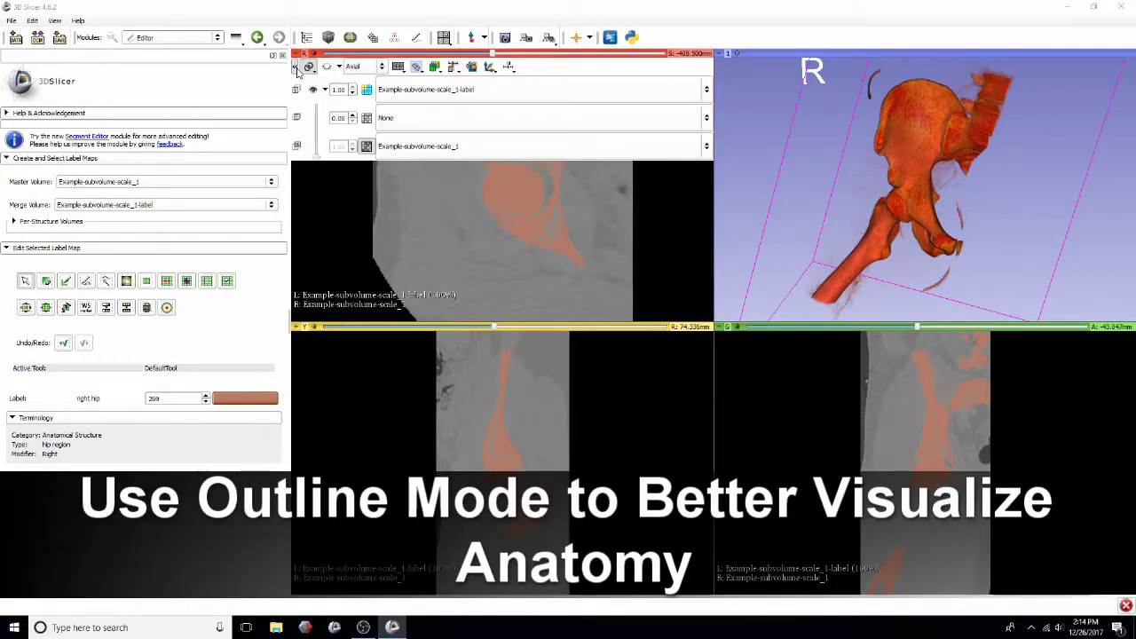
pyautogui.click(366, 90)
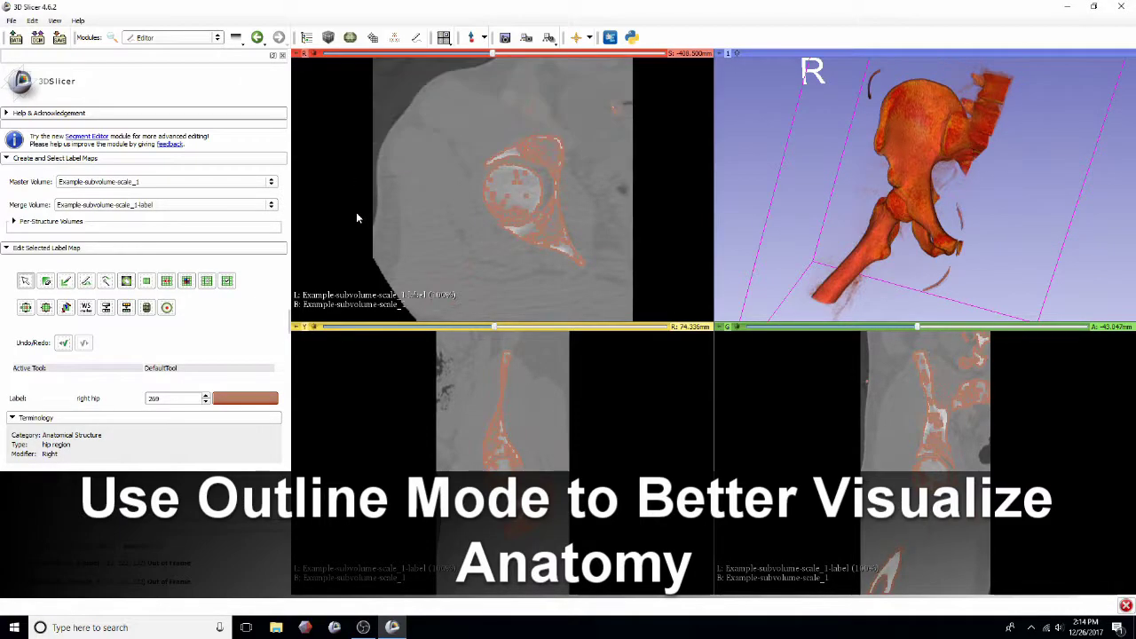
pyautogui.moveTo(477, 187); pyautogui.dragTo(468, 268, button='right')
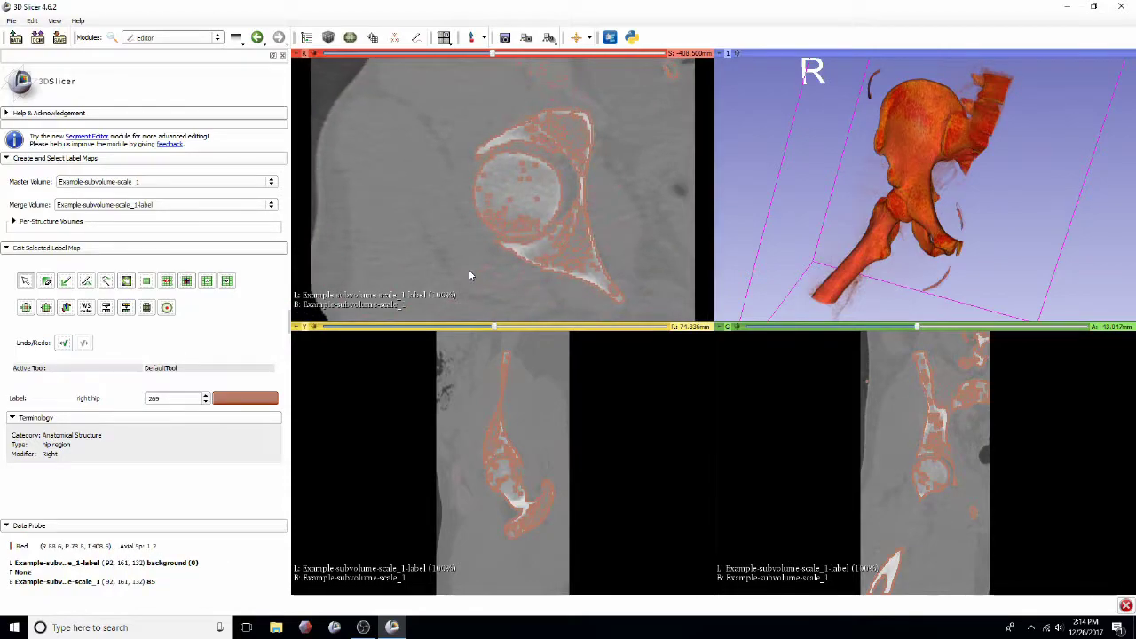
pyautogui.moveTo(490, 326)
pyautogui.mouseDown()
pyautogui.moveTo(622, 329)
pyautogui.moveTo(437, 342)
pyautogui.moveTo(331, 335)
pyautogui.moveTo(483, 327)
pyautogui.mouseUp()
pyautogui.scroll(2, 447, 208)
pyautogui.scroll(5, 447, 210)
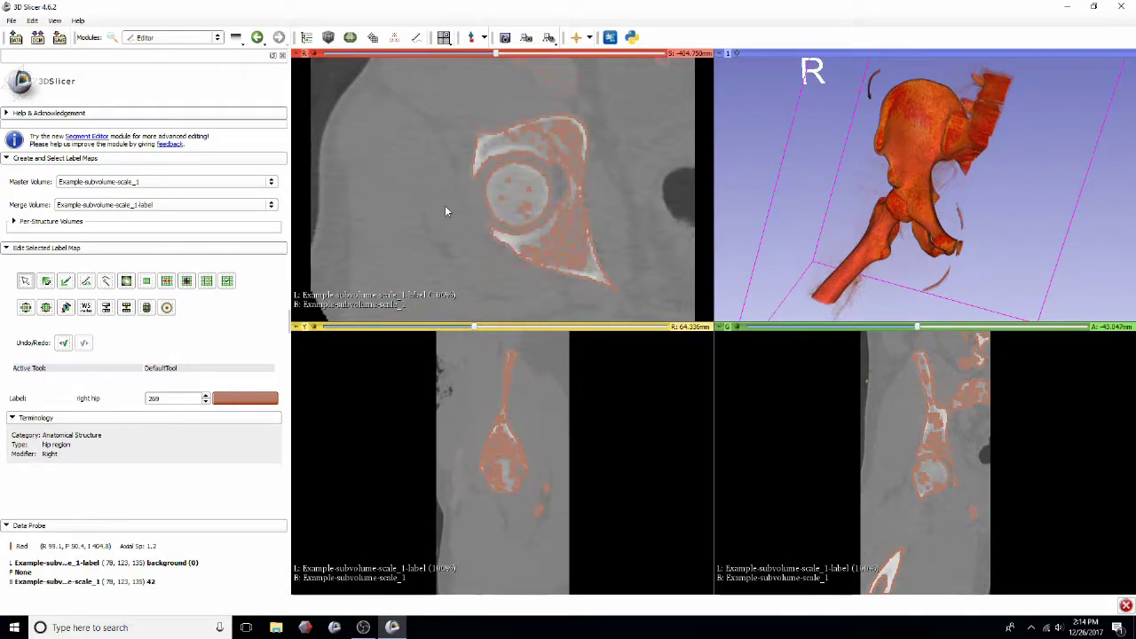
pyautogui.scroll(1, 444, 205)
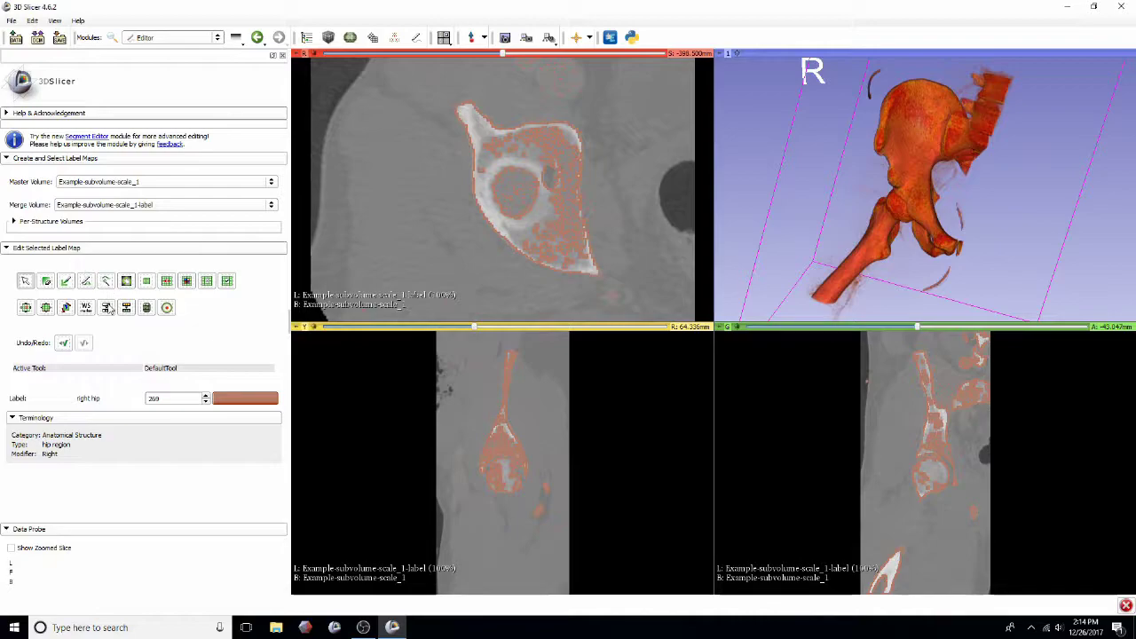
# Set up the Paint effect with Threshold Paint limited to 210–3072 and a brush radius of about 4.45 mm.
pyautogui.click(67, 282)
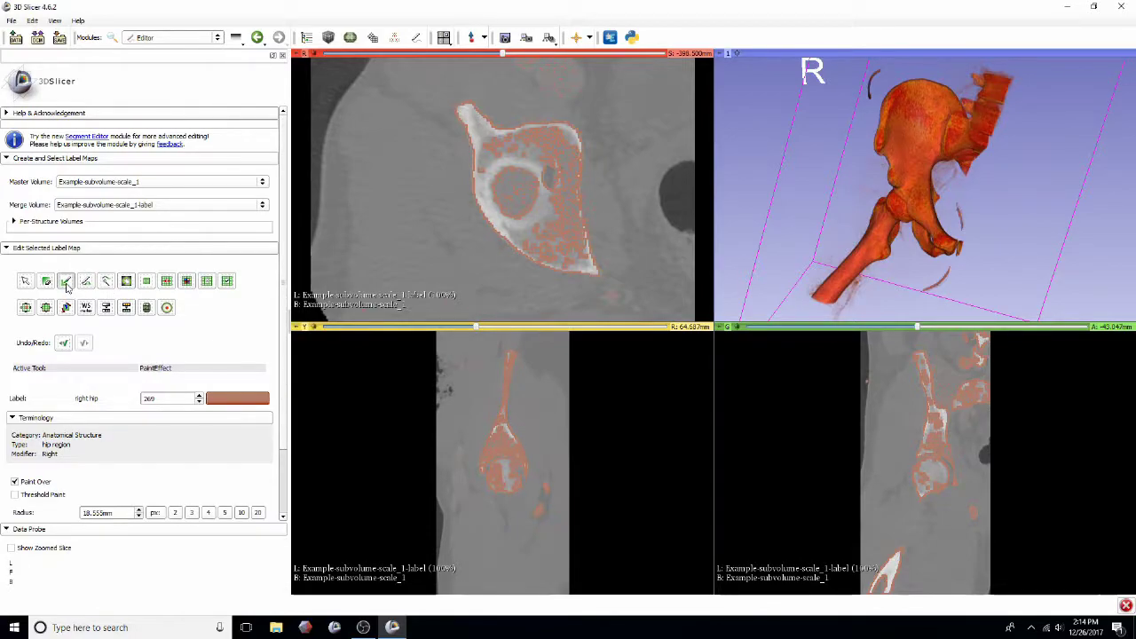
pyautogui.scroll(-1, 66, 287)
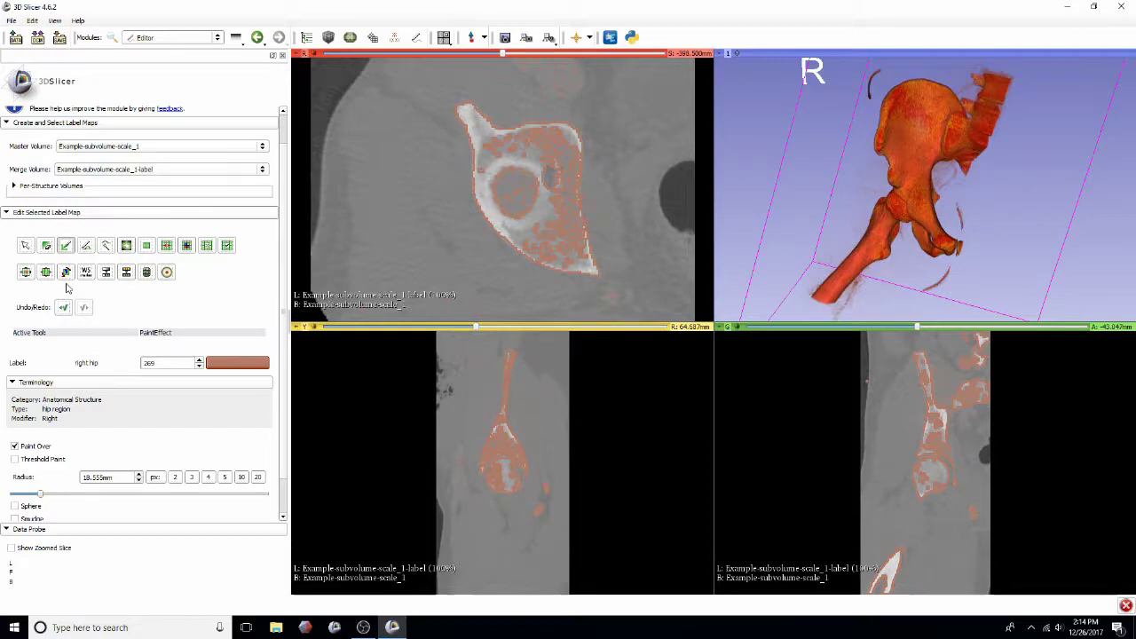
pyautogui.scroll(-1, 67, 287)
pyautogui.click(15, 424)
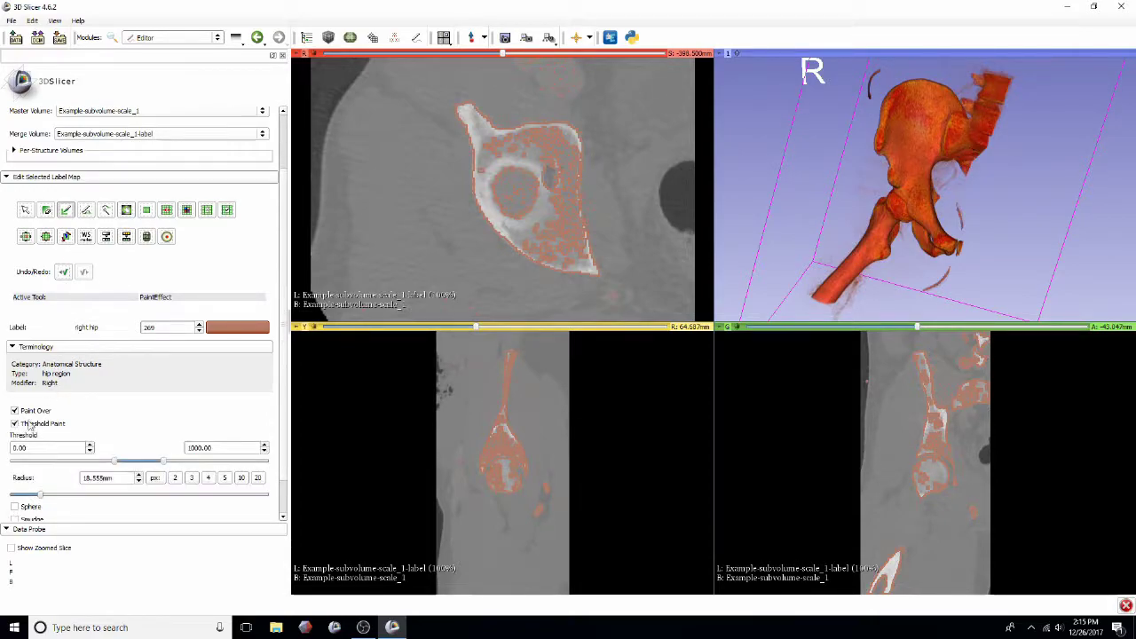
pyautogui.scroll(-1, 40, 435)
pyautogui.click(40, 415)
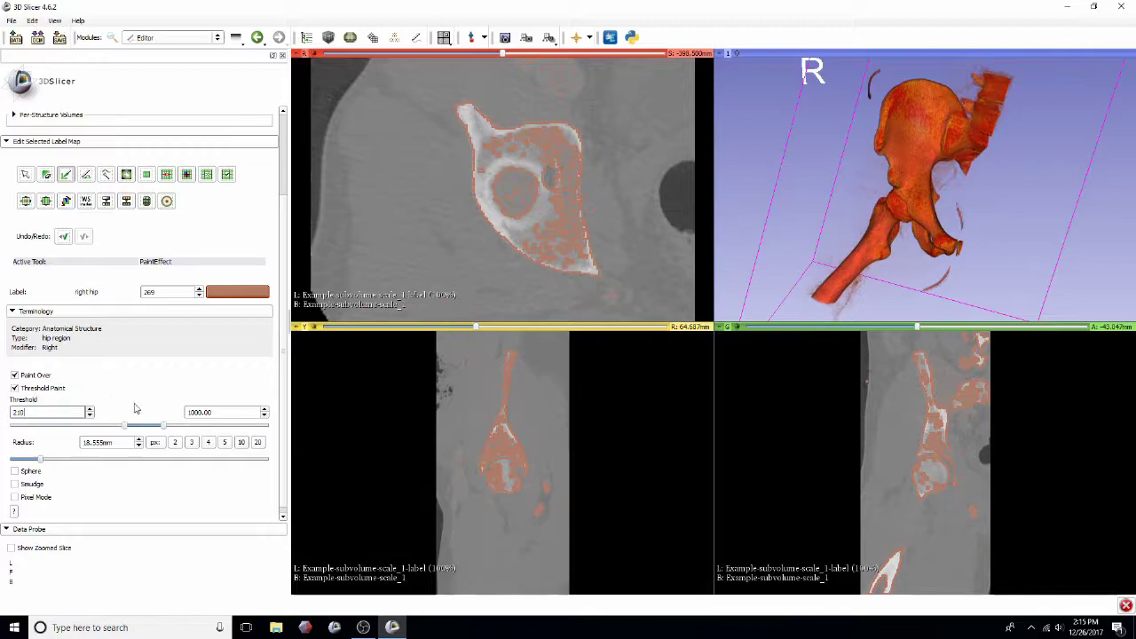
pyautogui.moveTo(163, 426); pyautogui.dragTo(267, 427)
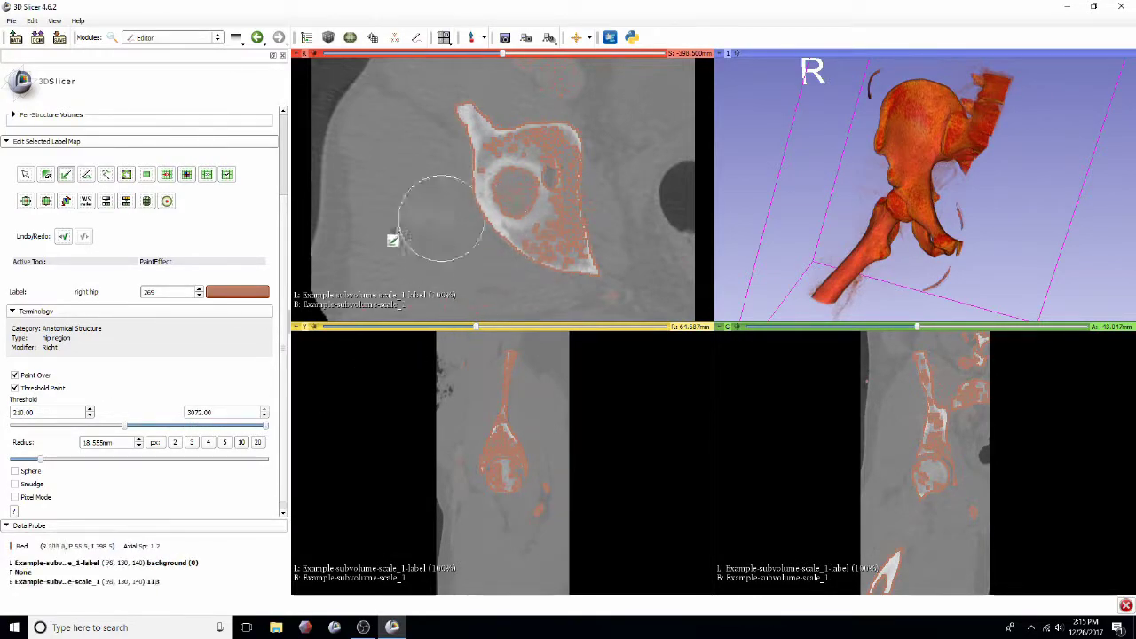
pyautogui.moveTo(39, 460); pyautogui.dragTo(15, 460)
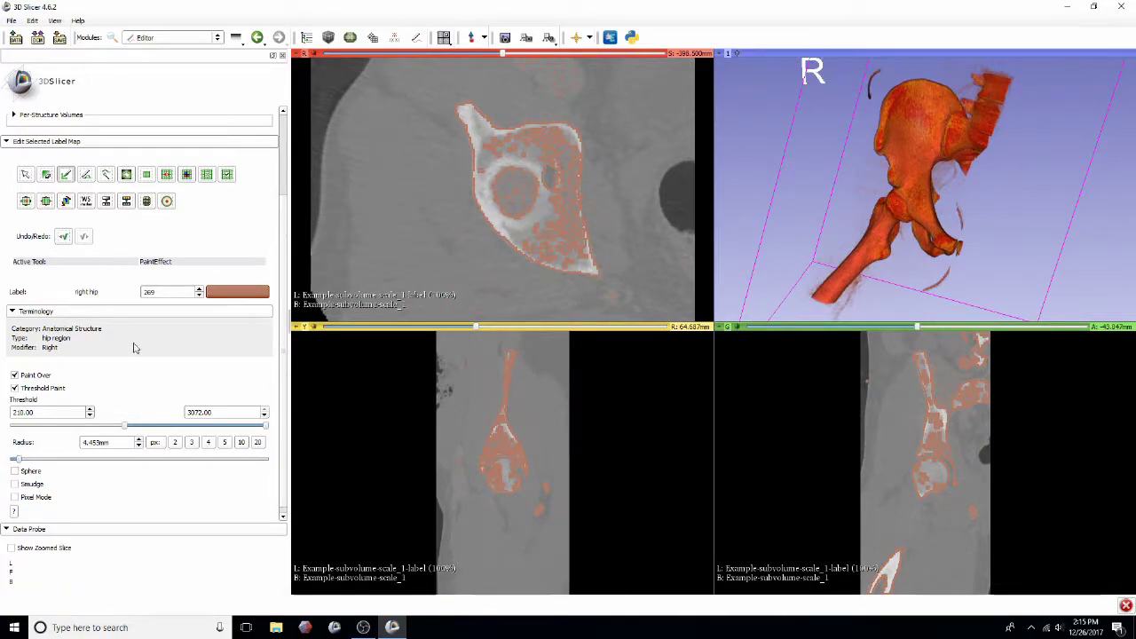
# Change the paint label to "connective tissue" (4) from the full color list.
pyautogui.click(236, 292)
pyautogui.moveTo(298, 366); pyautogui.dragTo(238, 370)
pyautogui.press('BackSpace')
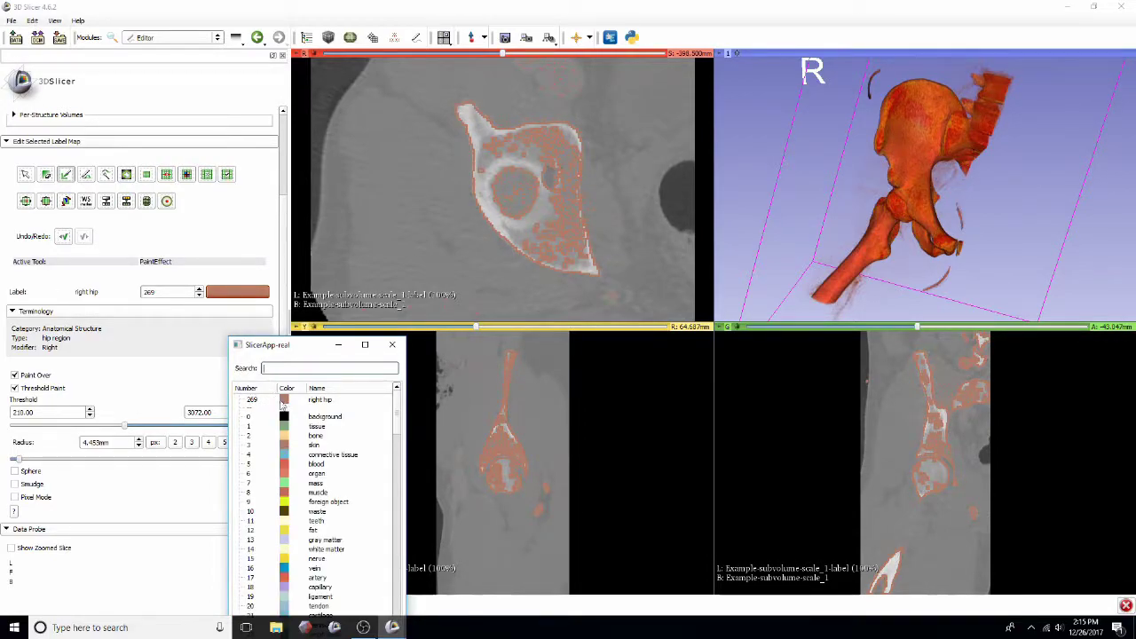
pyautogui.doubleClick(355, 455)
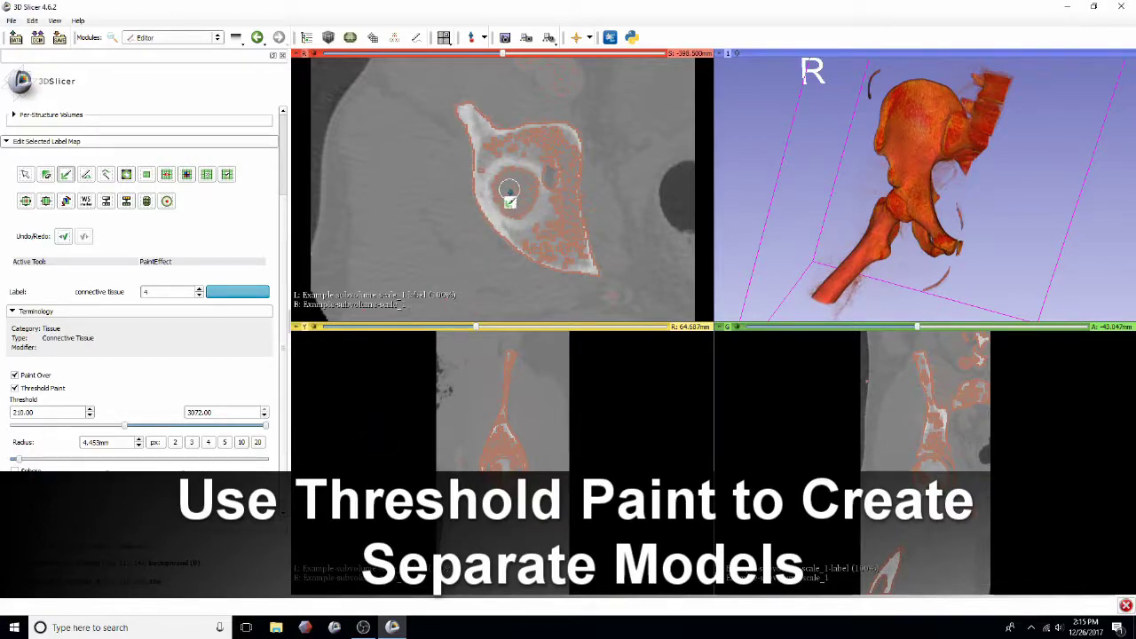
# Paint the upper part of the femoral head with the connective tissue label in the axial slices where it first appears inside the socket.
pyautogui.moveTo(517, 213); pyautogui.dragTo(509, 315, button='right')
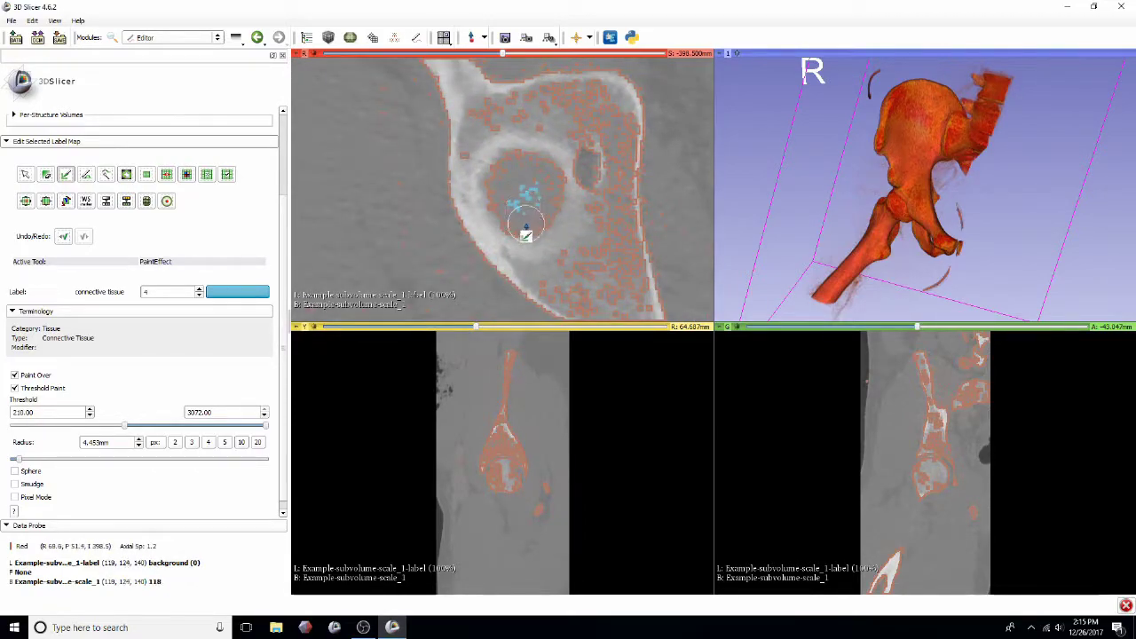
pyautogui.scroll(1, 526, 224)
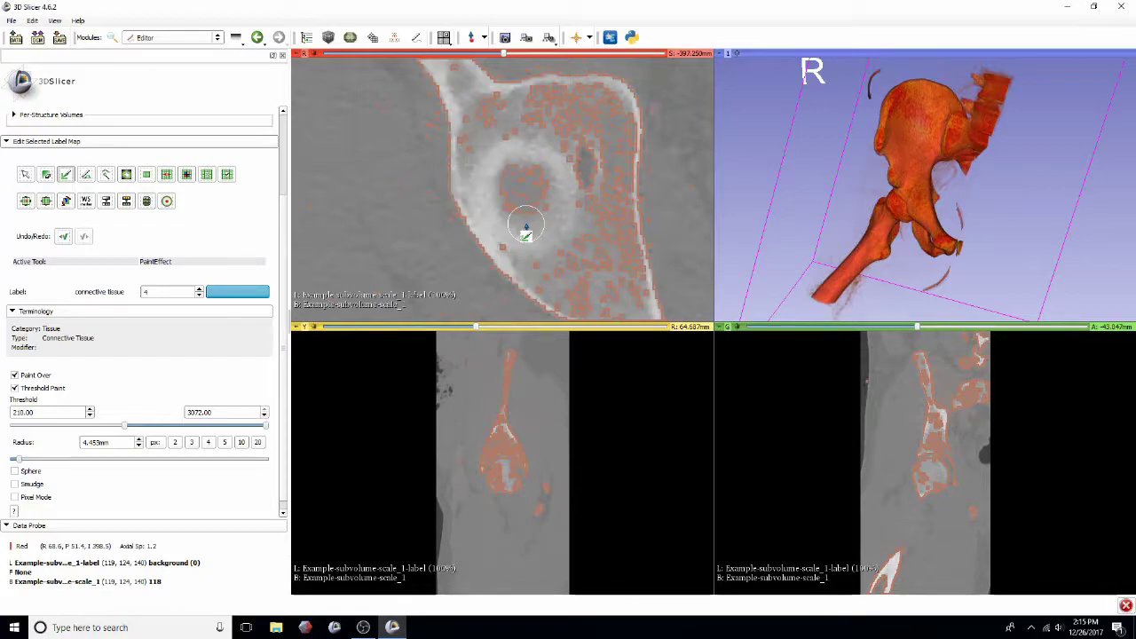
pyautogui.scroll(-1, 520, 238)
pyautogui.scroll(-1, 520, 238)
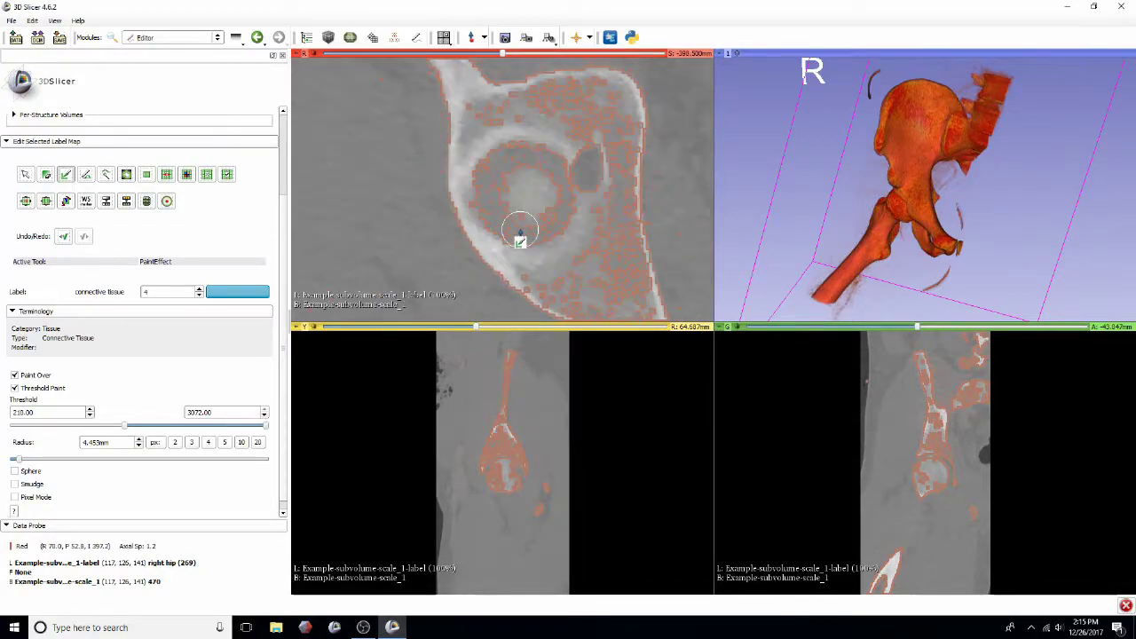
pyautogui.moveTo(516, 182)
pyautogui.mouseDown()
pyautogui.moveTo(516, 213)
pyautogui.moveTo(540, 214)
pyautogui.moveTo(544, 197)
pyautogui.mouseUp()
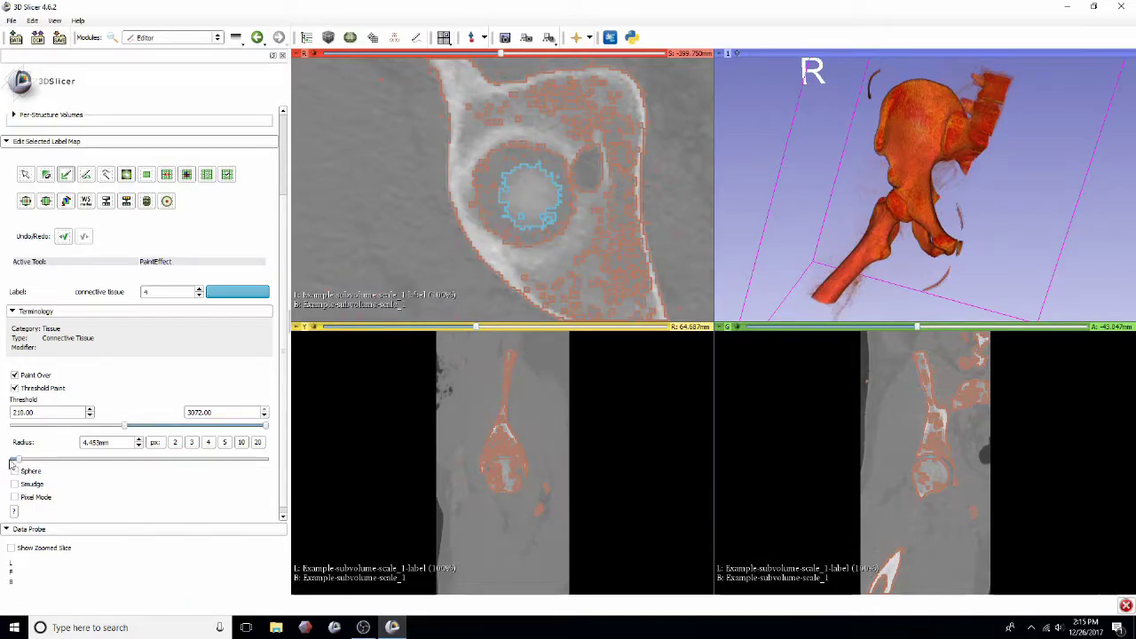
# Enlarge the brush radius to about 8.5 mm and paint the femoral head in the axial slices down to S -403.50 mm.
pyautogui.moveTo(19, 459); pyautogui.dragTo(25, 459)
pyautogui.scroll(-1, 607, 197)
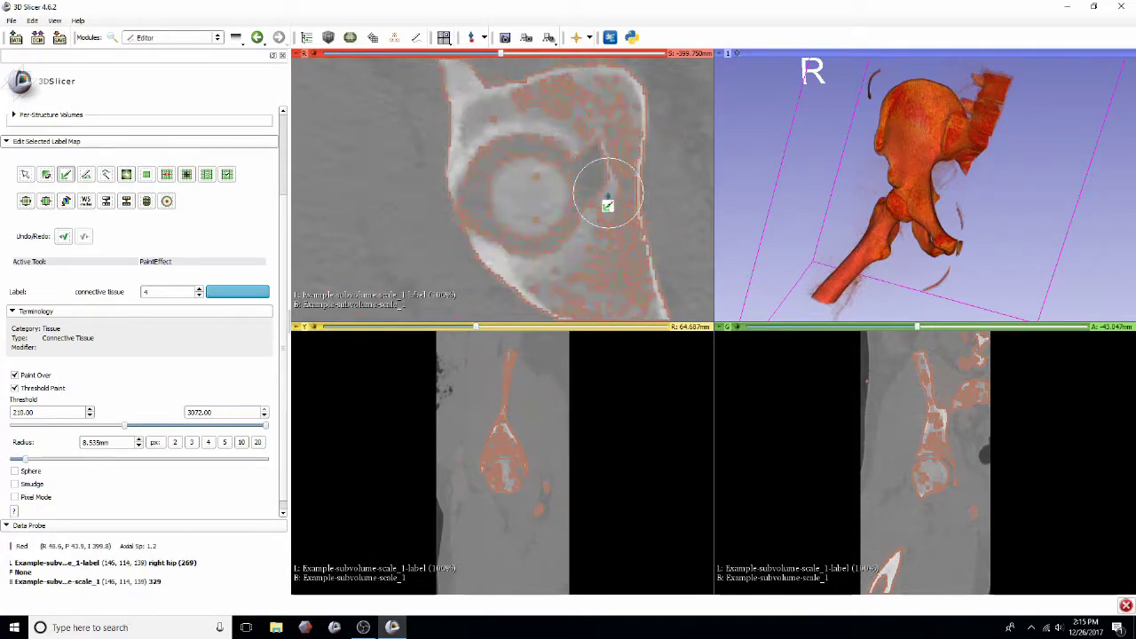
pyautogui.click(515, 208)
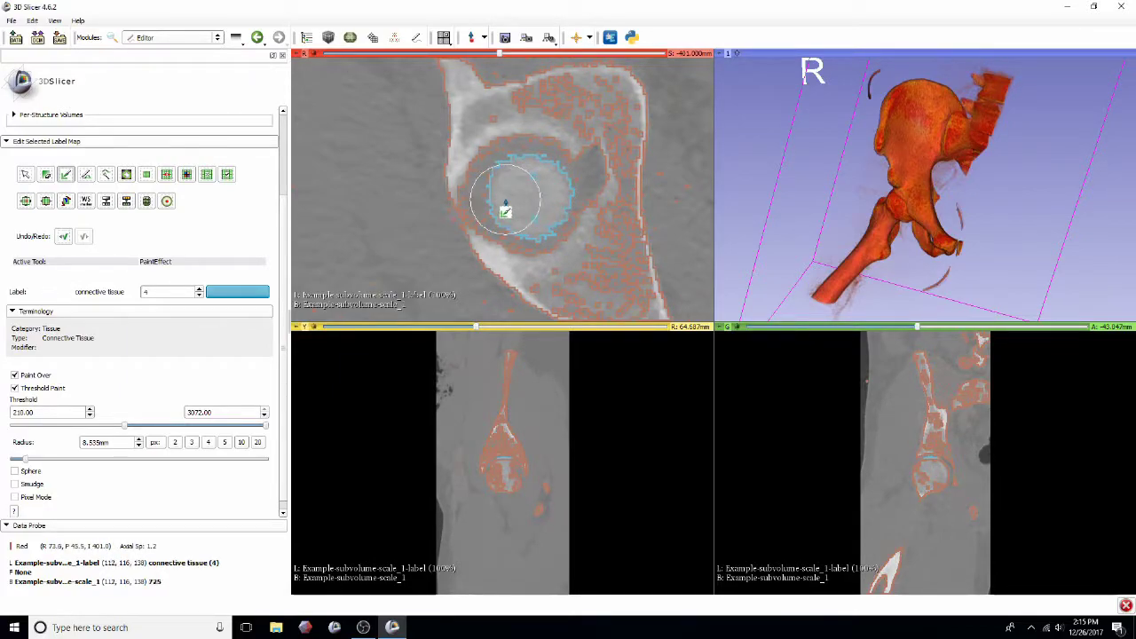
pyautogui.scroll(-1, 505, 211)
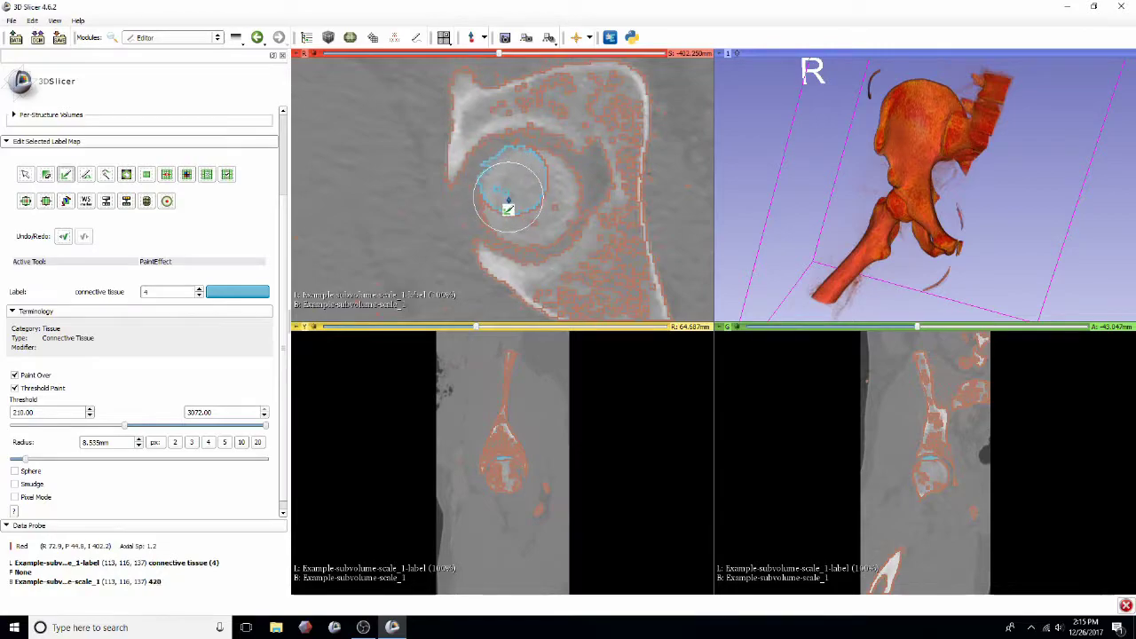
pyautogui.moveTo(514, 225)
pyautogui.mouseDown()
pyautogui.moveTo(535, 228)
pyautogui.moveTo(527, 190)
pyautogui.moveTo(511, 217)
pyautogui.moveTo(505, 194)
pyautogui.moveTo(504, 222)
pyautogui.moveTo(529, 233)
pyautogui.mouseUp()
pyautogui.scroll(-1, 497, 218)
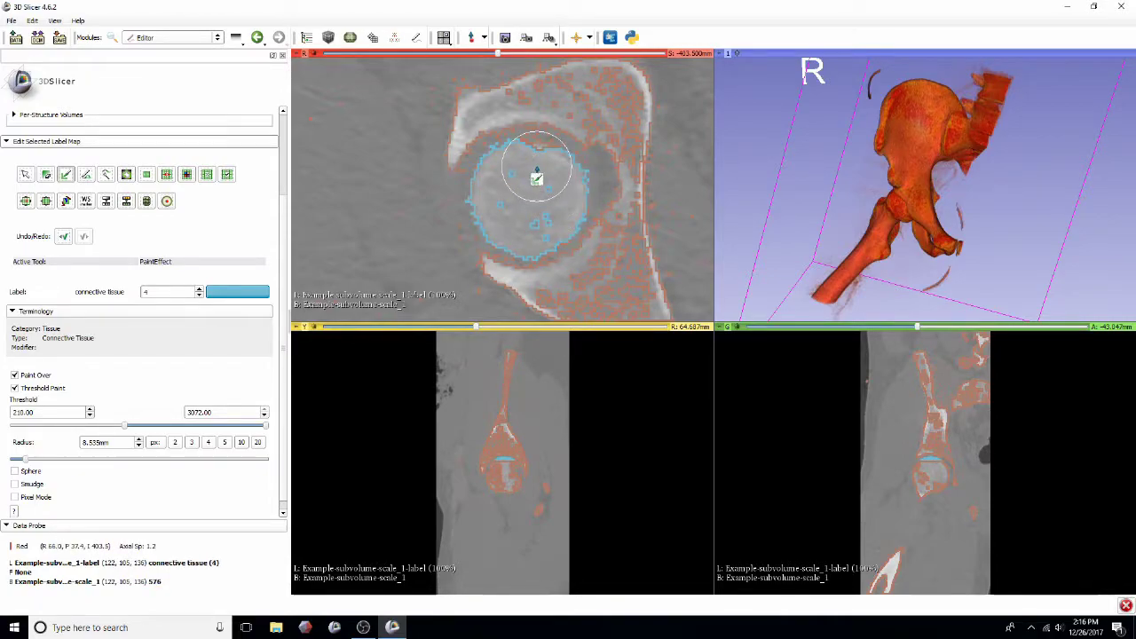
# Set the brush radius to about 11.9 mm and paint the femoral head in axial slices S -404.75 and -406.00 mm.
pyautogui.scroll(-1, 487, 207)
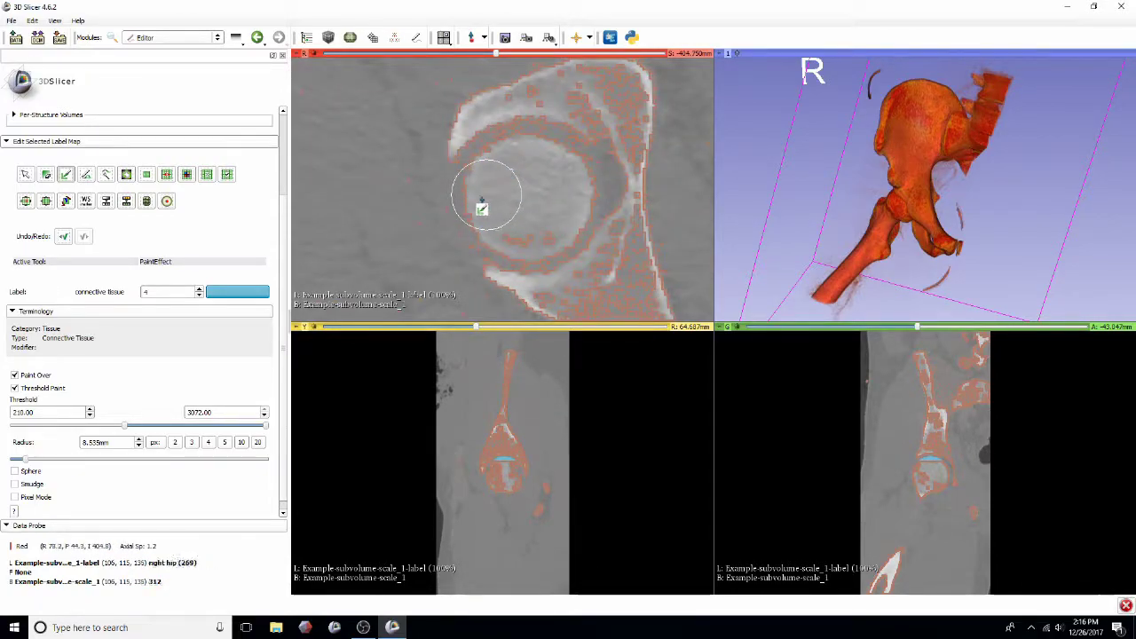
pyautogui.moveTo(28, 460); pyautogui.dragTo(31, 459)
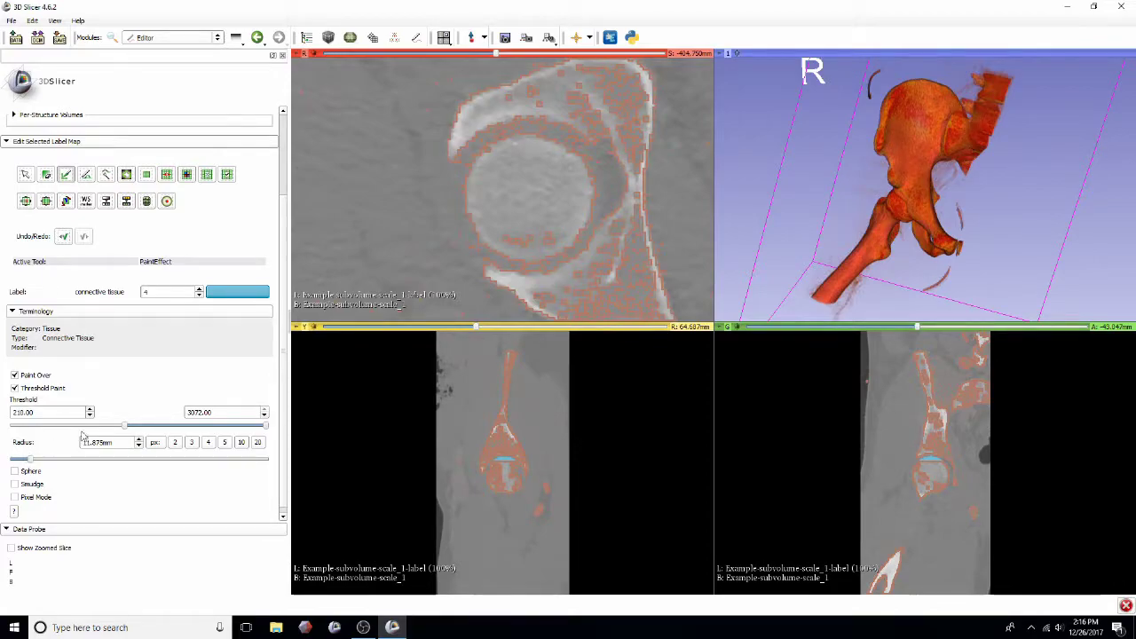
pyautogui.click(510, 197)
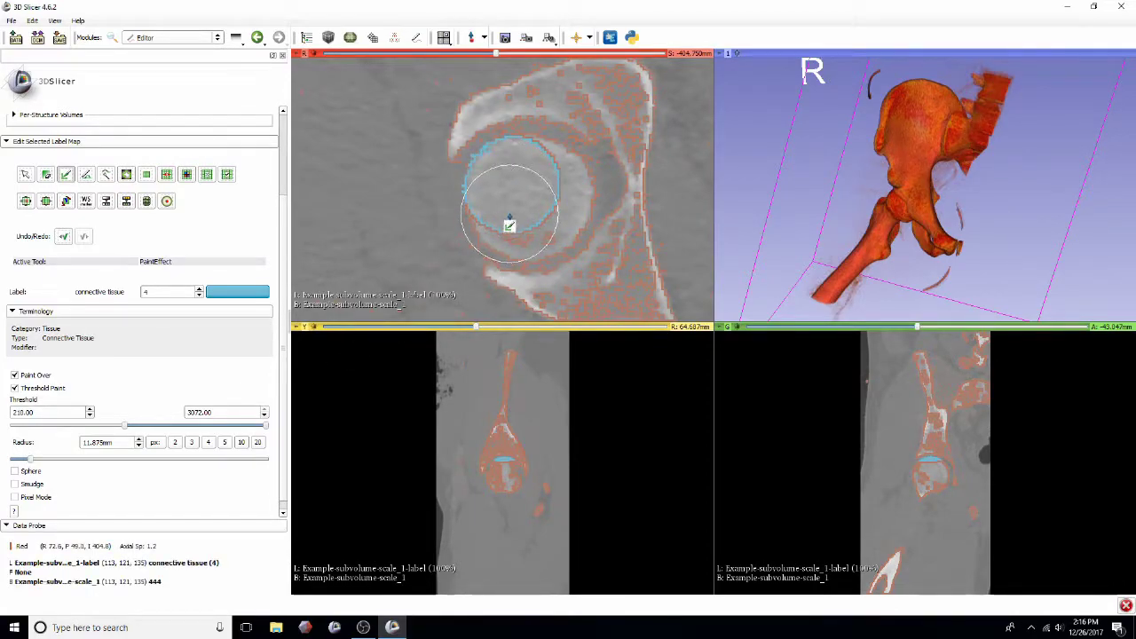
pyautogui.click(538, 215)
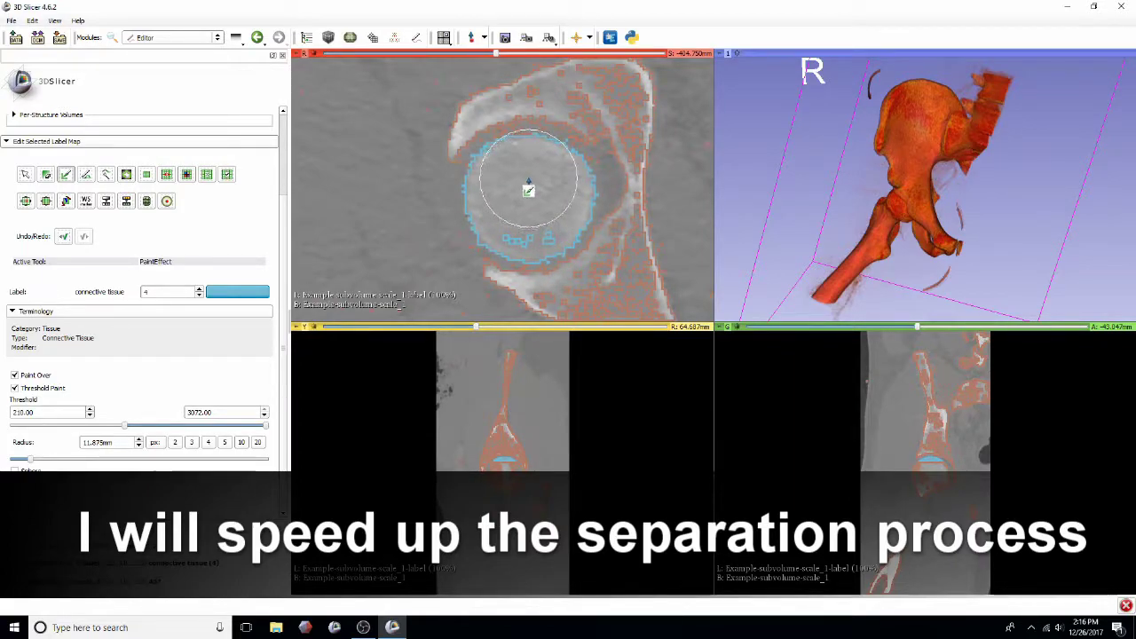
pyautogui.scroll(-1, 516, 180)
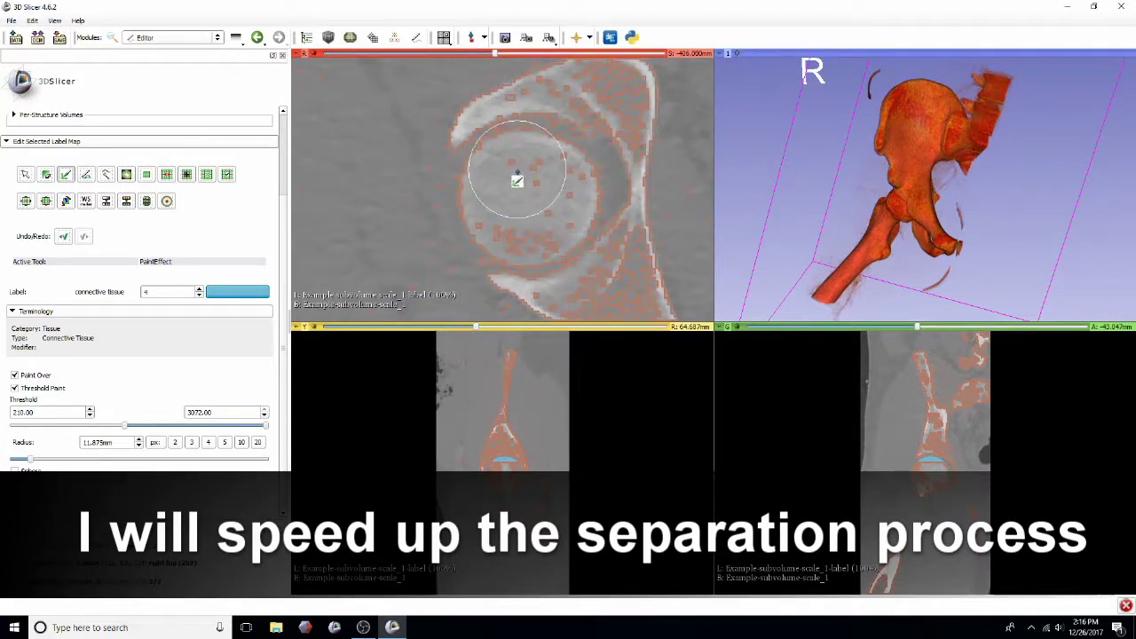
pyautogui.moveTo(519, 185)
pyautogui.mouseDown()
pyautogui.moveTo(505, 193)
pyautogui.moveTo(521, 234)
pyautogui.mouseUp()
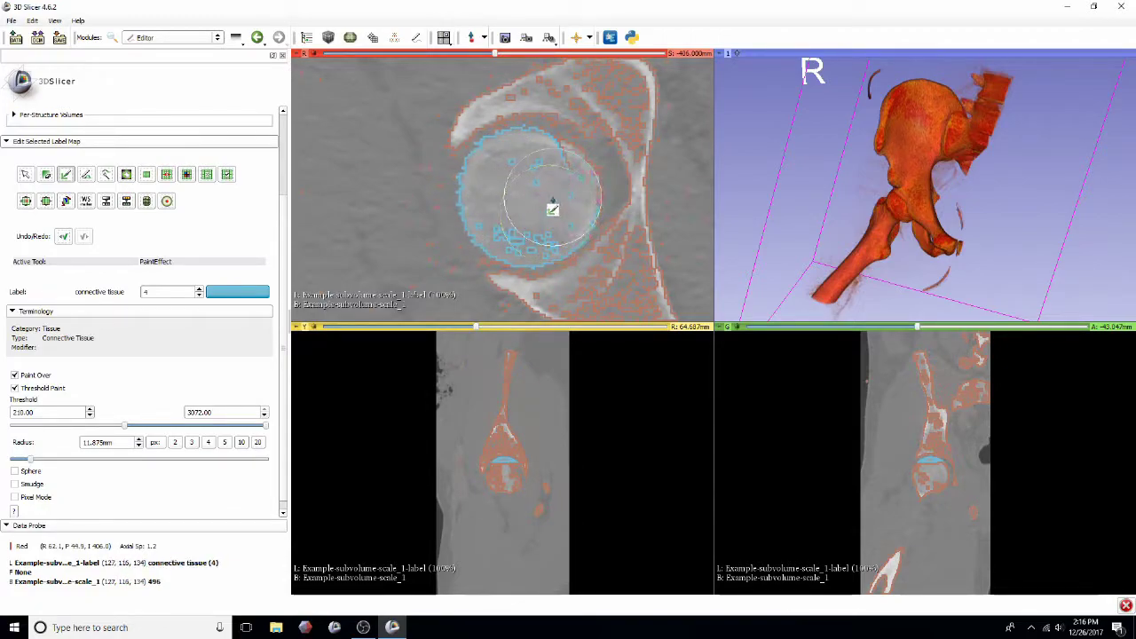
# Set the brush radius to about 18.2 mm and paint the femoral head in axial slices S -407.25 to -411.00 mm.
pyautogui.scroll(-1, 537, 194)
pyautogui.moveTo(31, 458); pyautogui.dragTo(40, 458)
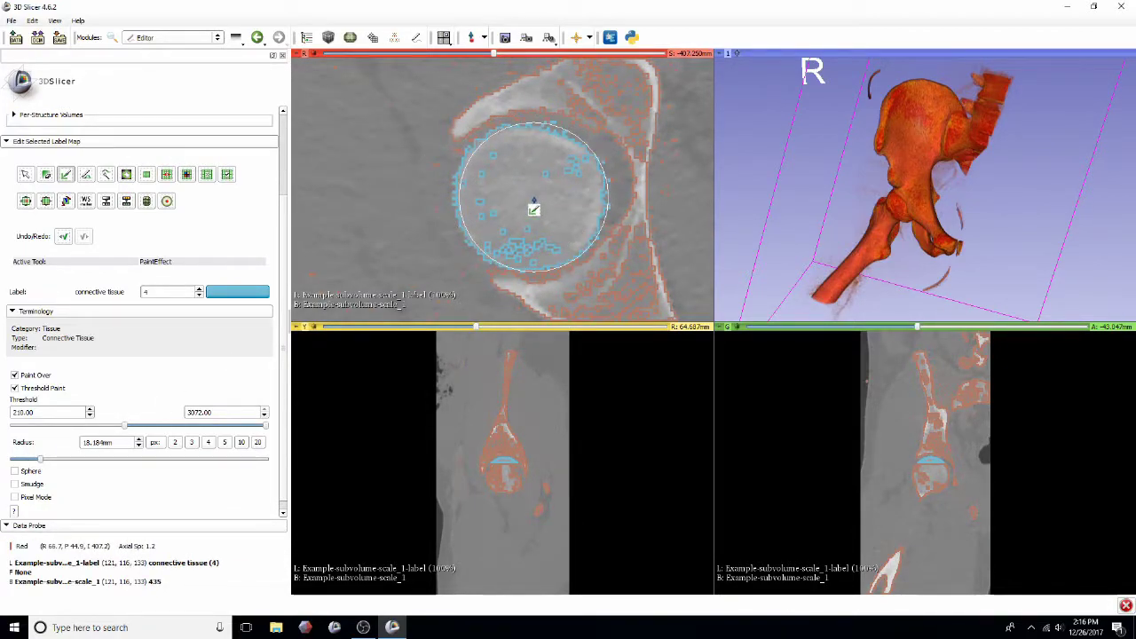
pyautogui.scroll(-1, 529, 212)
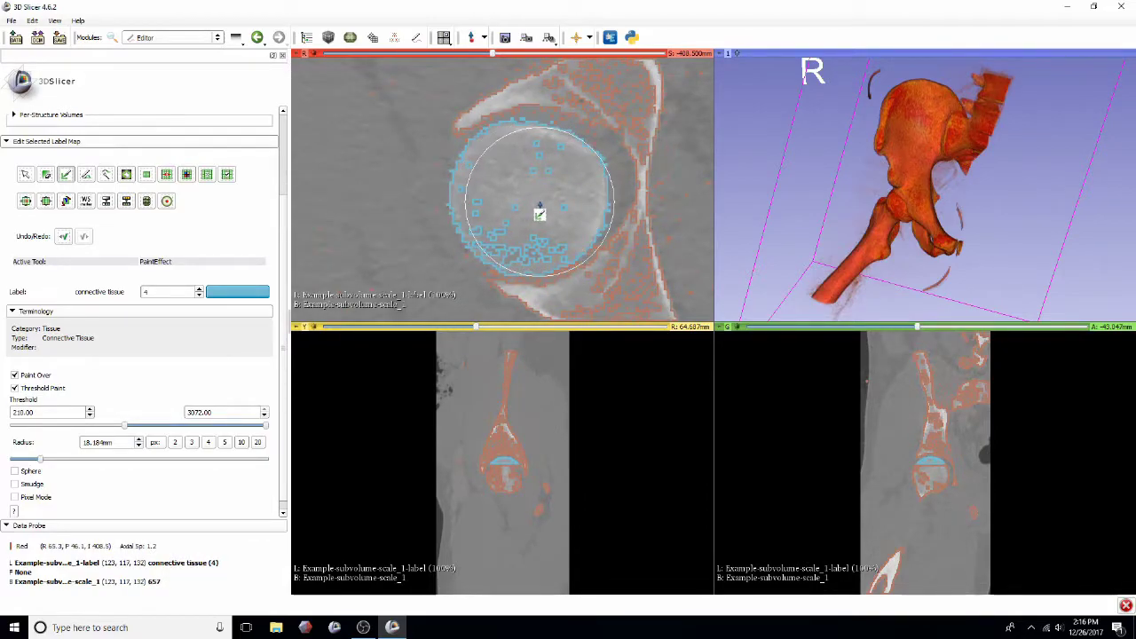
pyautogui.scroll(-1, 520, 197)
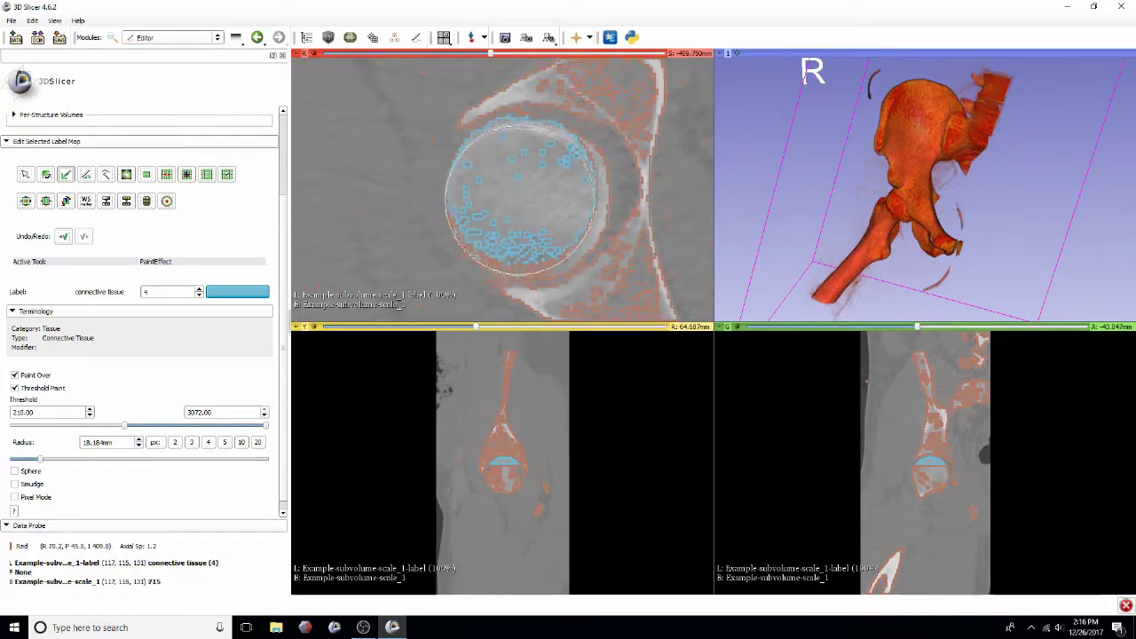
pyautogui.scroll(-1, 511, 204)
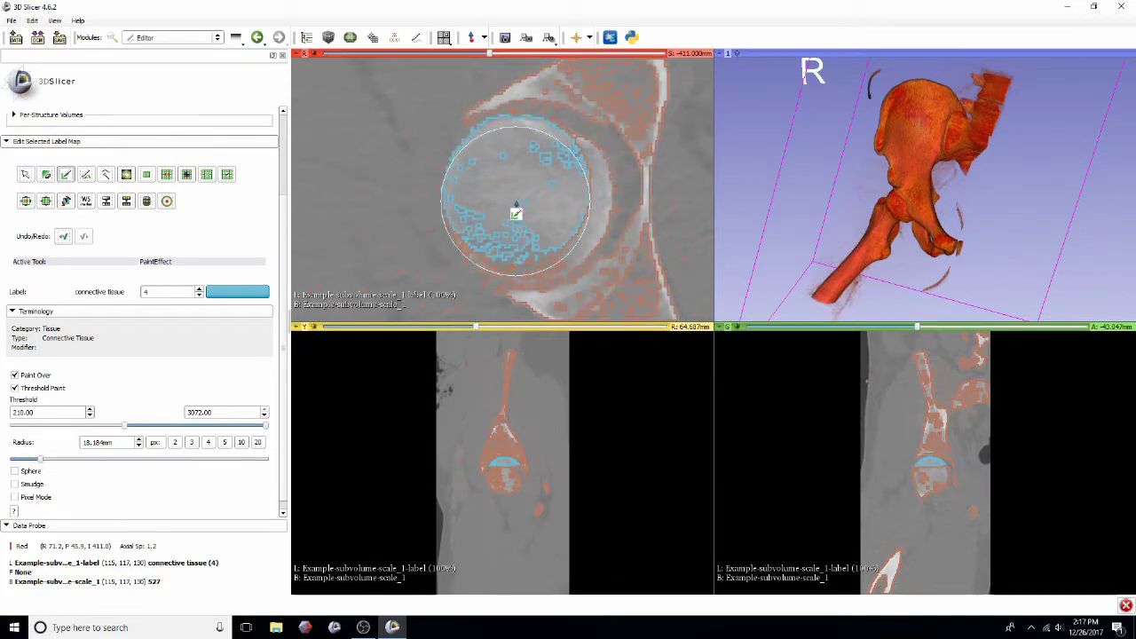
# Set the brush radius to about 21.15 mm and paint the femoral head in axial slices S -412.25 to -417.25 mm.
pyautogui.scroll(-1, 464, 223)
pyautogui.moveTo(40, 459); pyautogui.dragTo(47, 462)
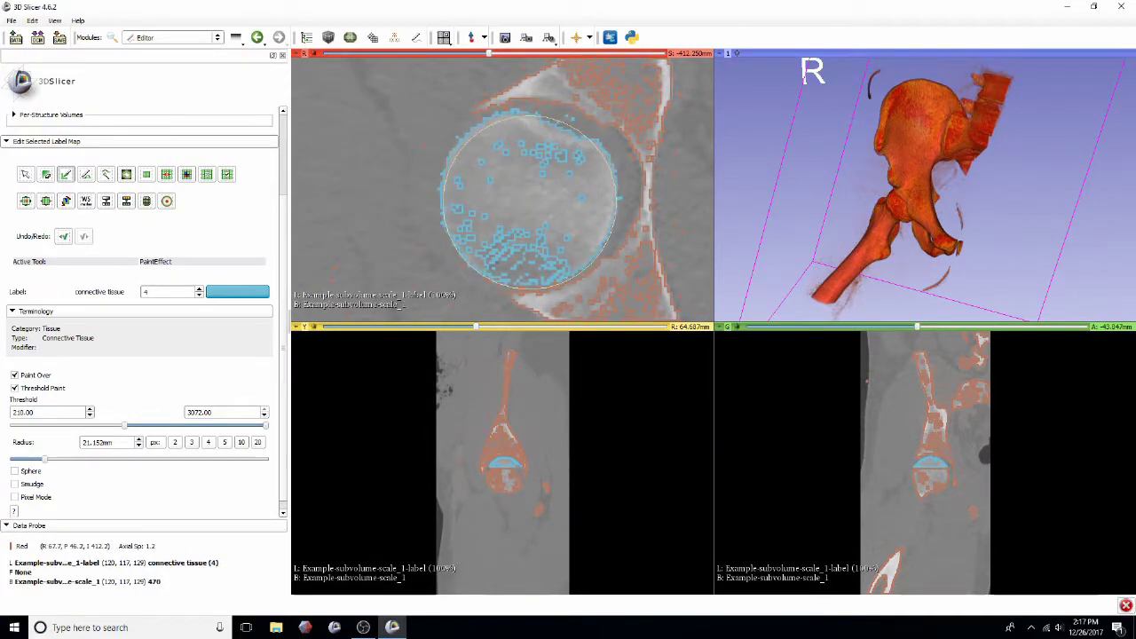
pyautogui.scroll(-1, 517, 206)
pyautogui.scroll(-1, 530, 195)
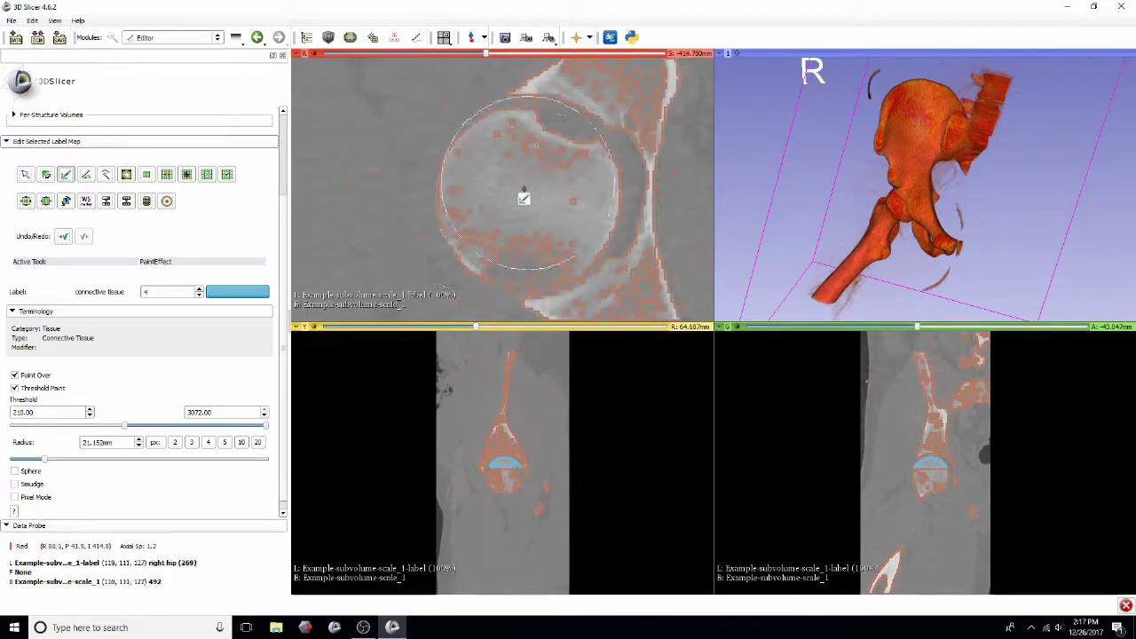
pyautogui.scroll(-1, 515, 204)
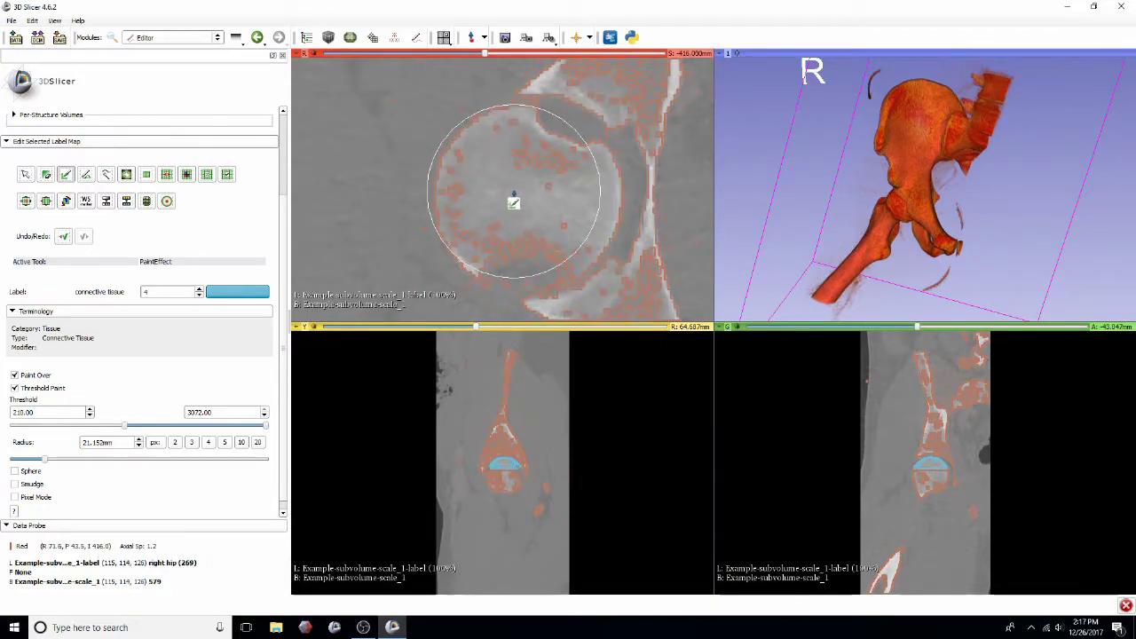
pyautogui.scroll(-1, 519, 219)
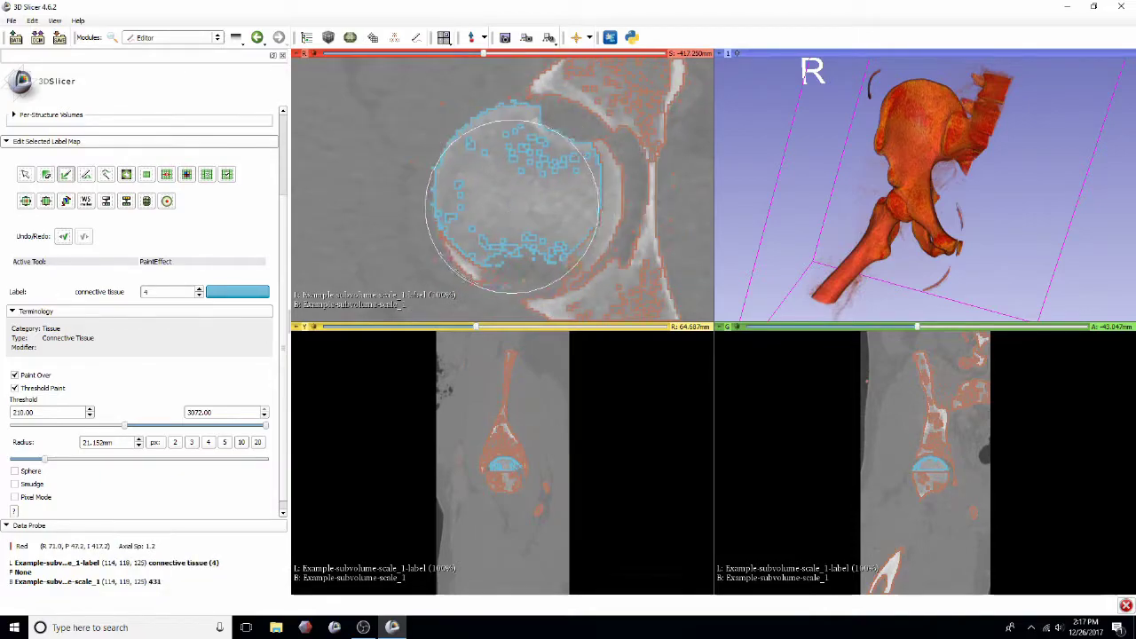
pyautogui.hotkey('ctrl', 'z')
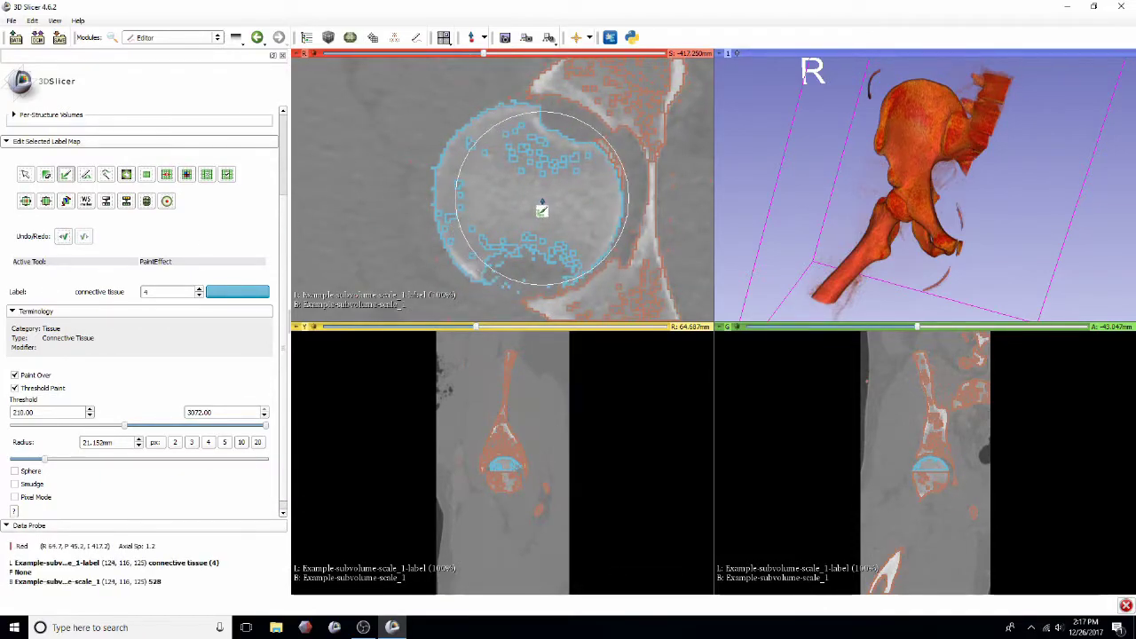
# Continue painting the femoral head as connective tissue slice by slice down to S -424.75 mm, keeping off the socket.
pyautogui.scroll(-1, 538, 215)
pyautogui.scroll(-1, 538, 218)
pyautogui.scroll(-1, 532, 222)
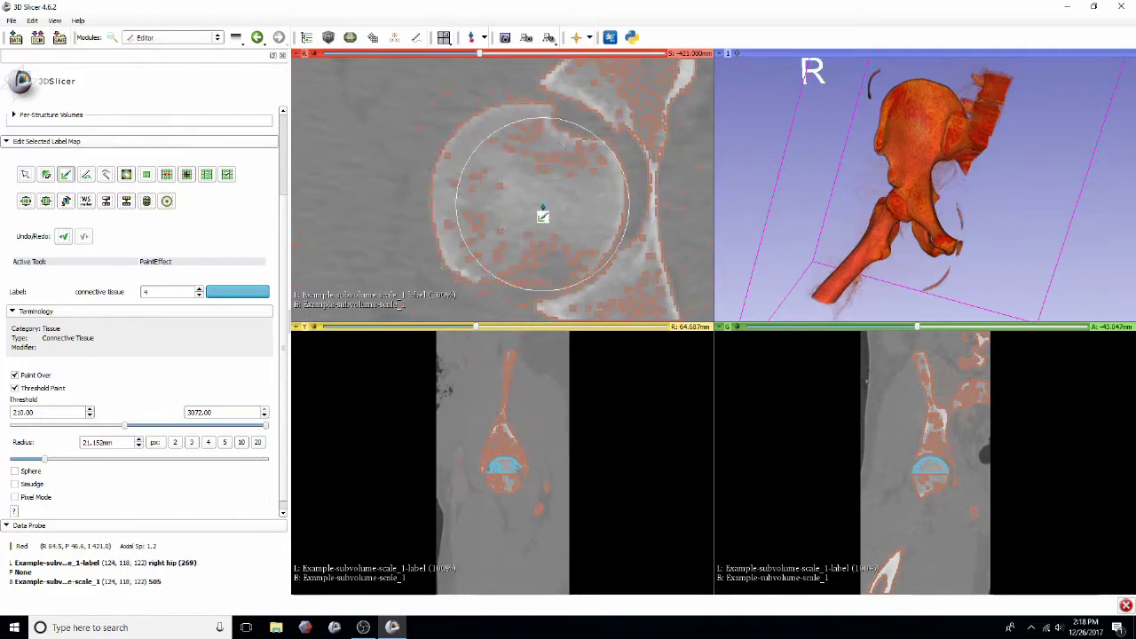
pyautogui.scroll(-1, 501, 219)
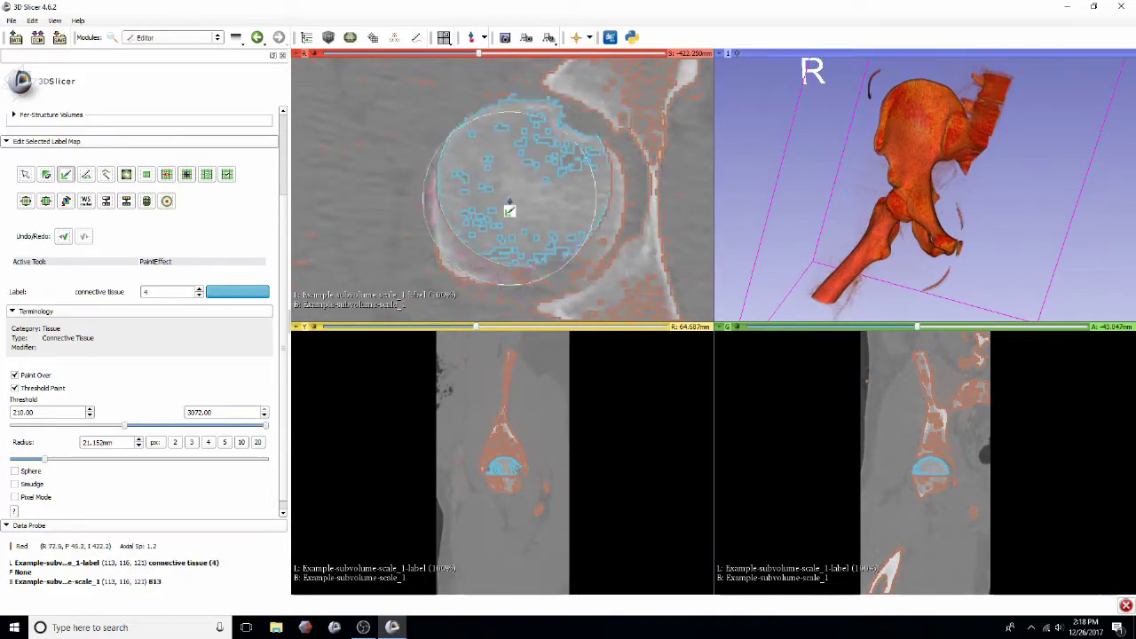
pyautogui.scroll(-1, 524, 195)
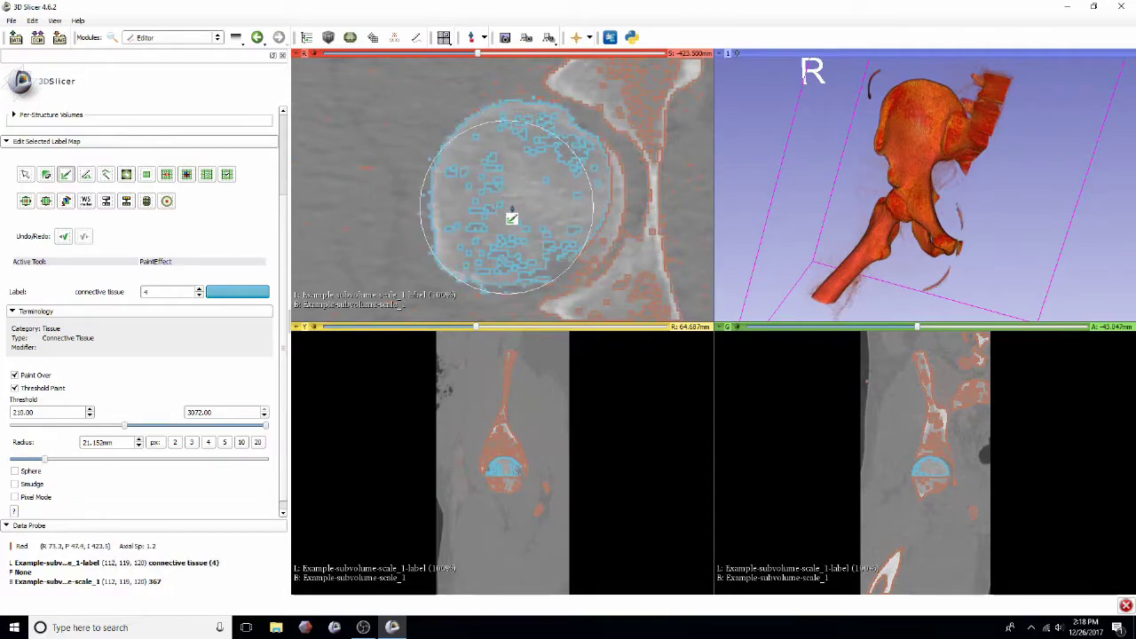
pyautogui.scroll(-1, 536, 221)
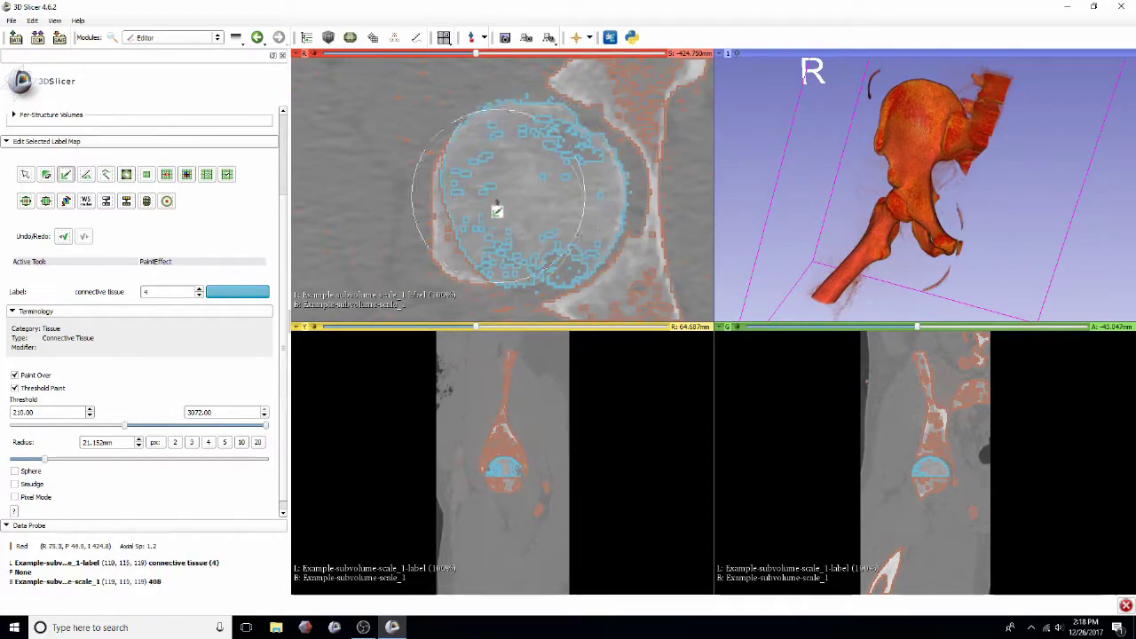
# Paint the femoral head and the adjoining start of the neck in the axial slices down to S -432.25 mm.
pyautogui.scroll(-1, 520, 202)
pyautogui.click(527, 183)
pyautogui.moveTo(510, 183)
pyautogui.mouseDown()
pyautogui.moveTo(542, 204)
pyautogui.moveTo(492, 240)
pyautogui.mouseUp()
pyautogui.scroll(-1, 549, 206)
pyautogui.scroll(-1, 507, 223)
pyautogui.scroll(-1, 506, 221)
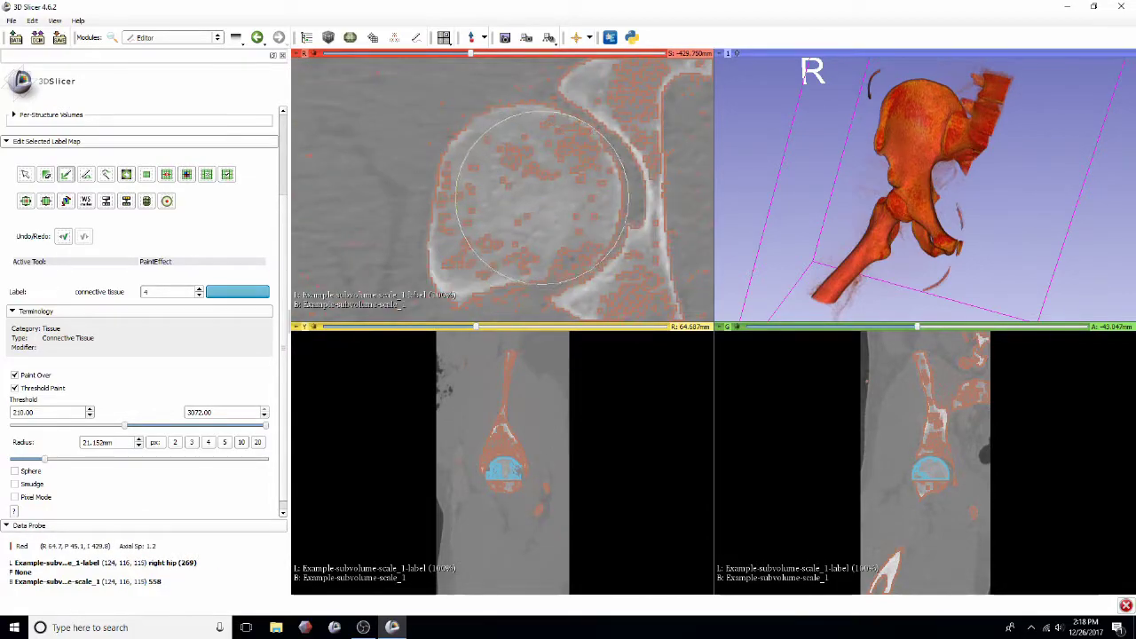
pyautogui.scroll(-1, 497, 222)
pyautogui.moveTo(538, 202); pyautogui.dragTo(475, 235)
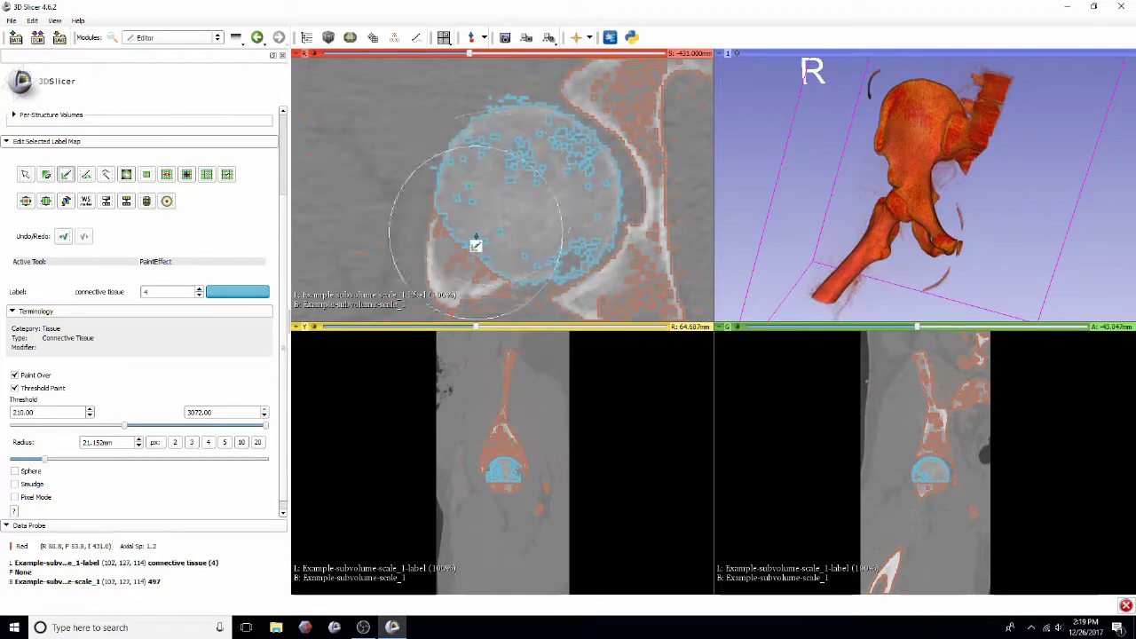
pyautogui.scroll(-1, 516, 204)
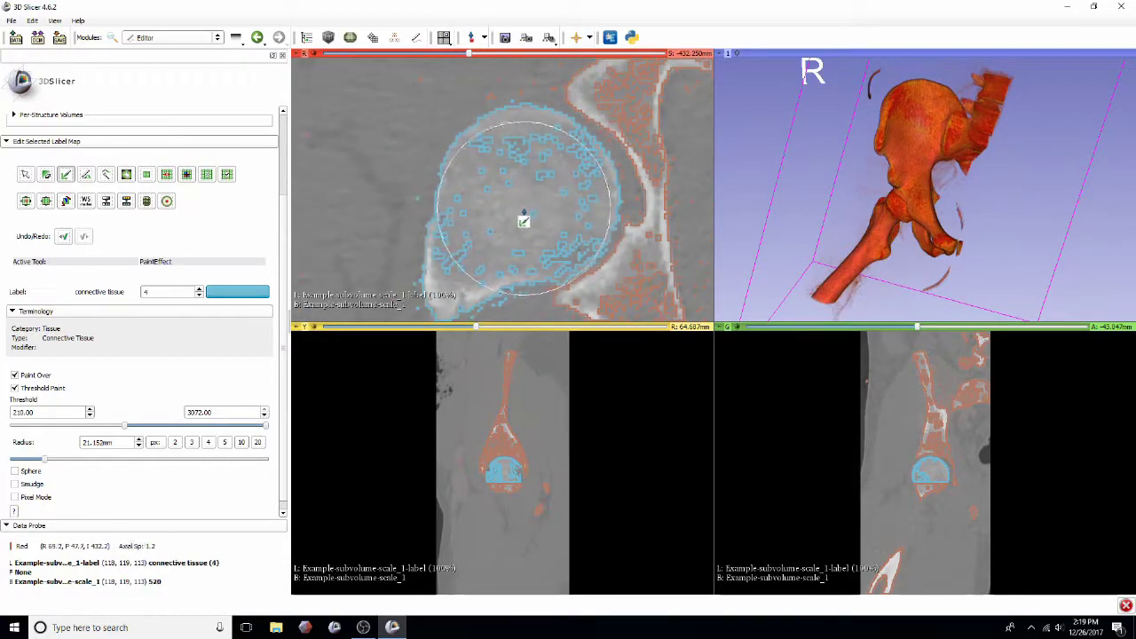
# Paint the lower femoral head in the next axial slices down to S -436.00 mm.
pyautogui.scroll(-1, 524, 195)
pyautogui.moveTo(524, 195); pyautogui.dragTo(520, 198)
pyautogui.scroll(-1, 520, 204)
pyautogui.moveTo(522, 203)
pyautogui.mouseDown()
pyautogui.moveTo(505, 221)
pyautogui.moveTo(491, 210)
pyautogui.mouseUp()
pyautogui.scroll(-1, 520, 196)
pyautogui.scroll(-1, 515, 190)
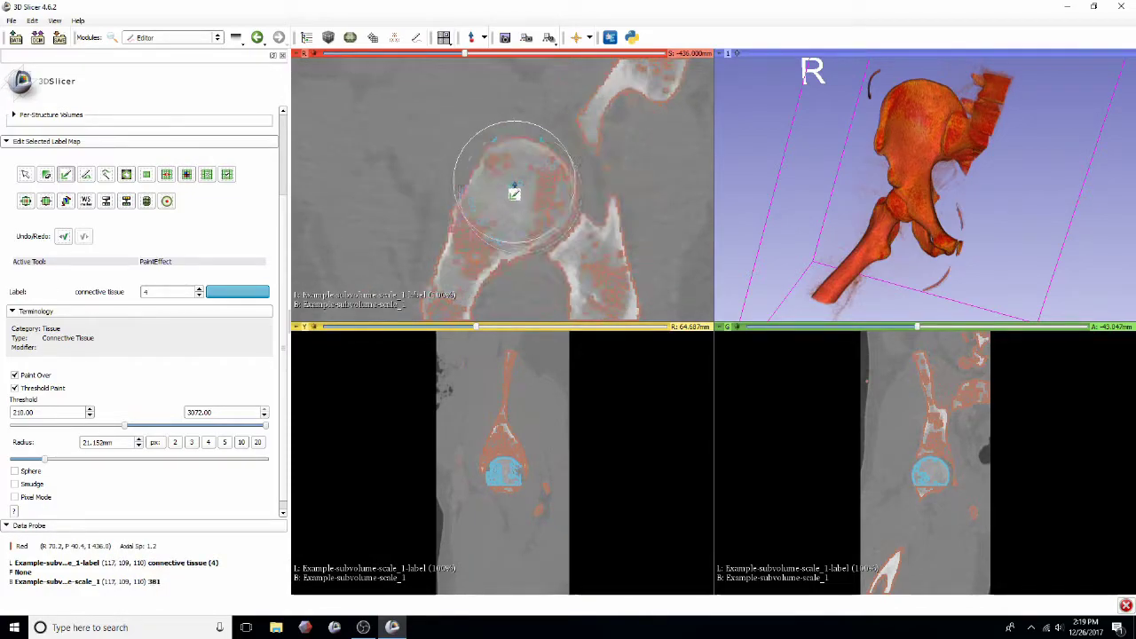
# Paint the remaining femoral head and neck with connective tissue in the axial slices down to about S -454.75 mm.
pyautogui.scroll(-1, 497, 209)
pyautogui.scroll(-1, 497, 211)
pyautogui.moveTo(517, 194); pyautogui.dragTo(482, 231)
pyautogui.scroll(-1, 491, 220)
pyautogui.scroll(-1, 501, 199)
pyautogui.scroll(-1, 507, 191)
pyautogui.scroll(-1, 511, 191)
pyautogui.scroll(-1, 481, 236)
pyautogui.scroll(-2, 482, 224)
pyautogui.scroll(-1, 483, 233)
pyautogui.scroll(-8, 482, 247)
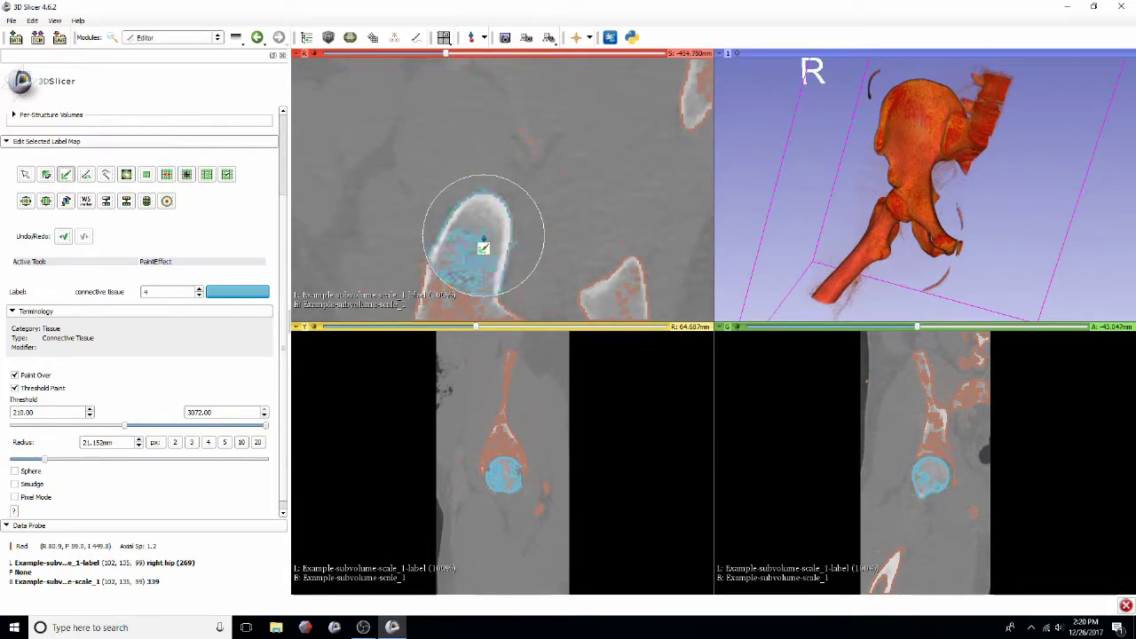
# Paint the upper femur below the neck in the axial slices down to S -472.25 mm.
pyautogui.scroll(-6, 483, 238)
pyautogui.click(483, 238)
pyautogui.scroll(-4, 483, 238)
pyautogui.click(483, 237)
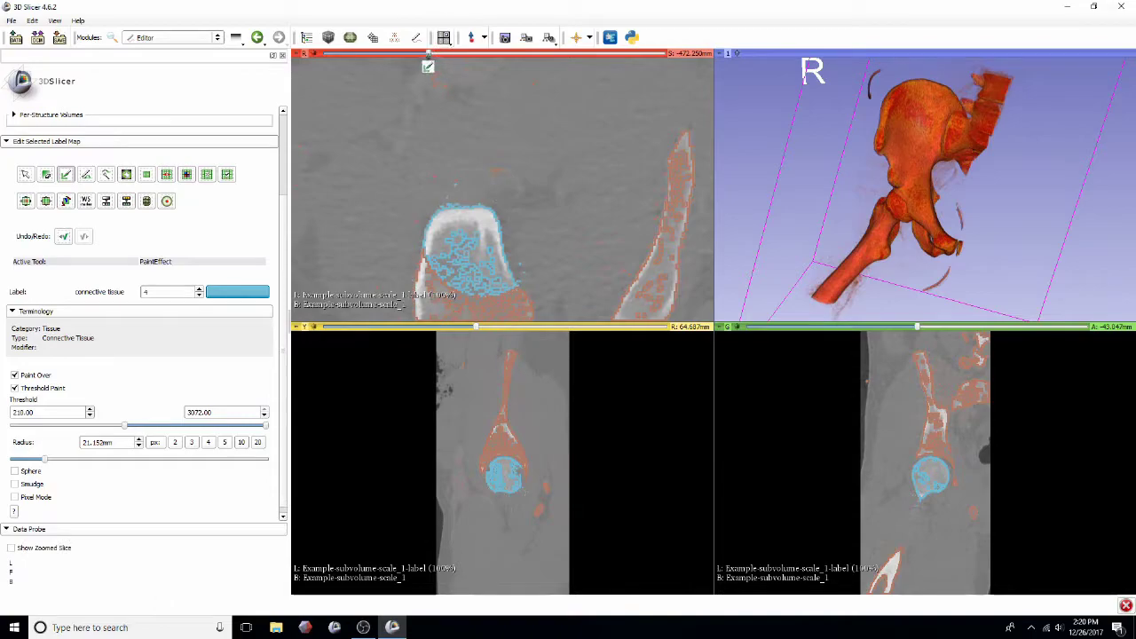
# Enable the Sphere brush and paint the femoral shaft from the lowest axial slice, S -574.125 mm, up to about S -563 mm.
pyautogui.moveTo(487, 267); pyautogui.dragTo(491, 204, button='right')
pyautogui.moveTo(492, 204); pyautogui.dragTo(497, 132, button='middle')
pyautogui.moveTo(428, 55); pyautogui.dragTo(327, 54)
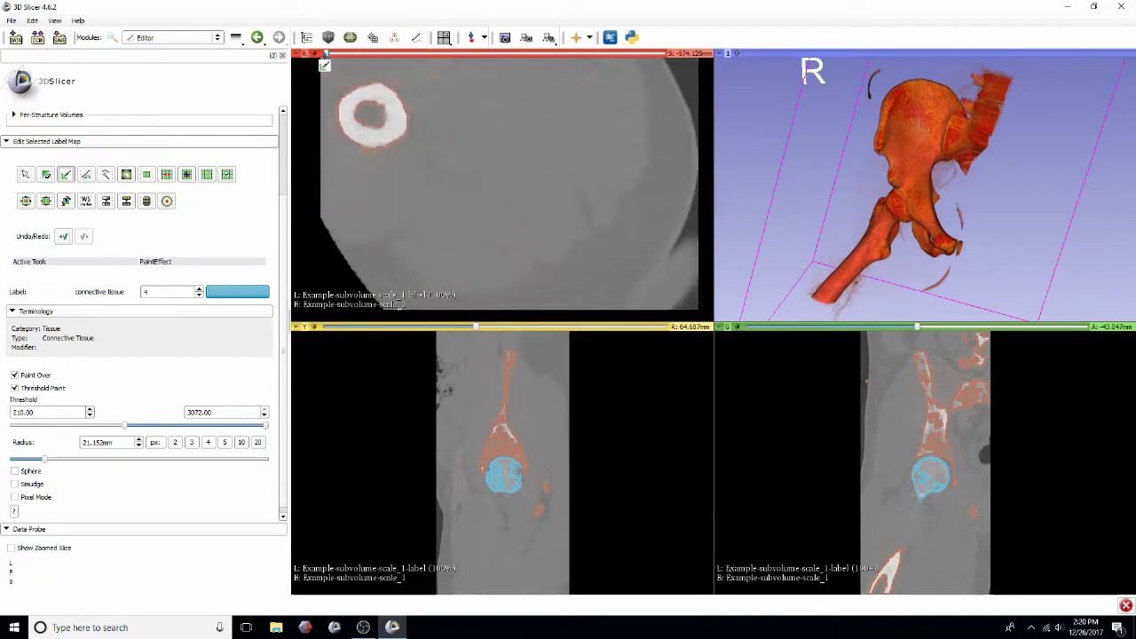
pyautogui.click(14, 470)
pyautogui.click(371, 122)
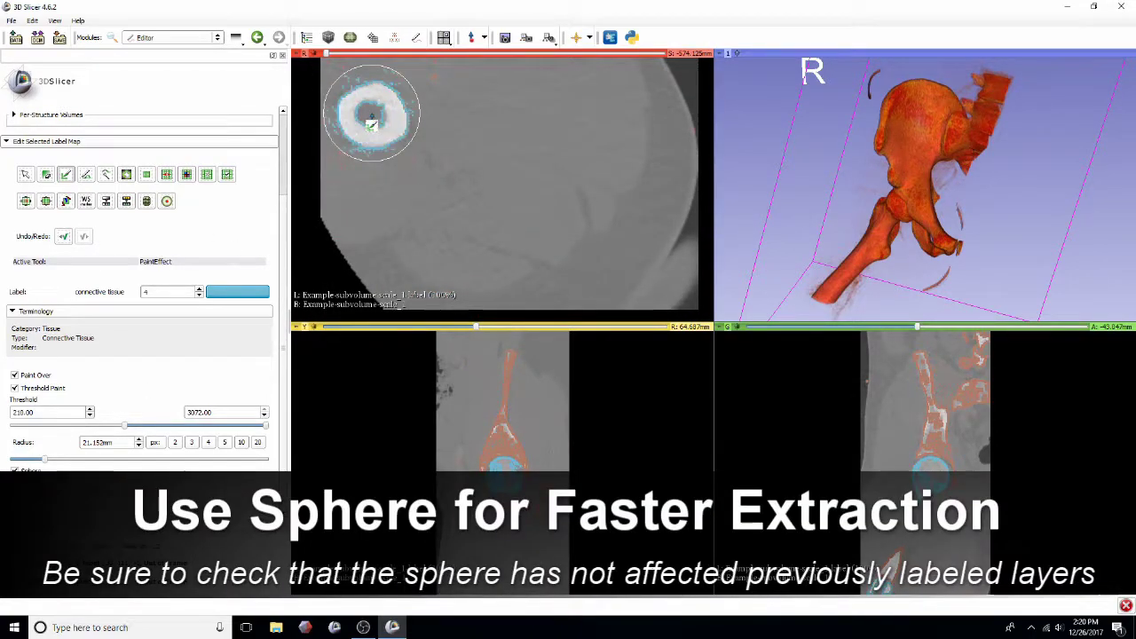
pyautogui.scroll(4, 371, 123)
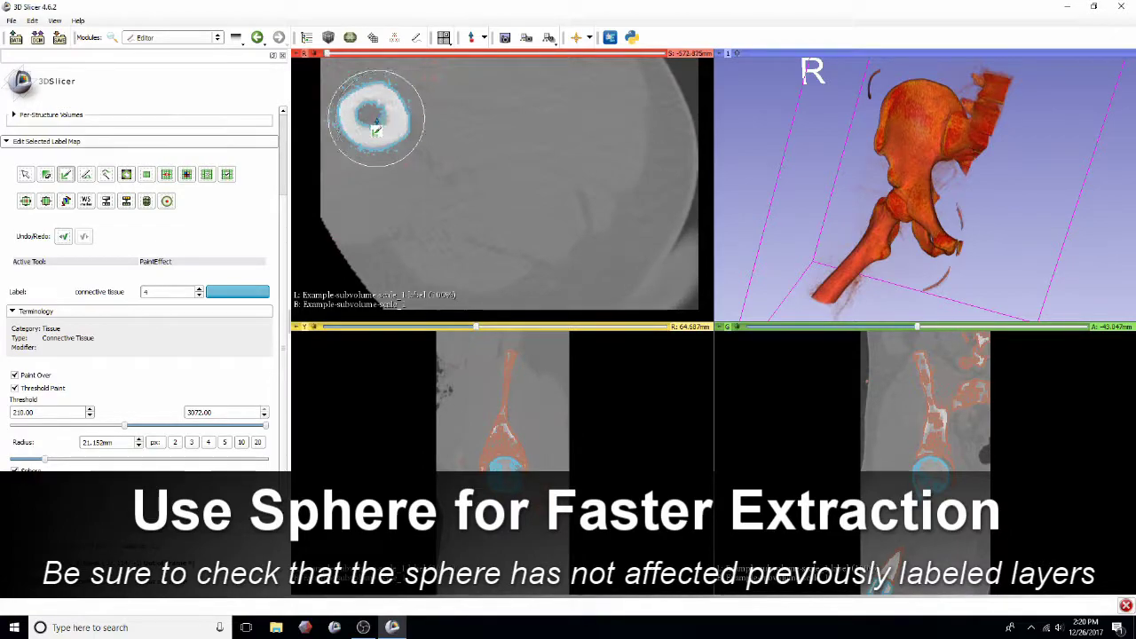
pyautogui.scroll(6, 376, 130)
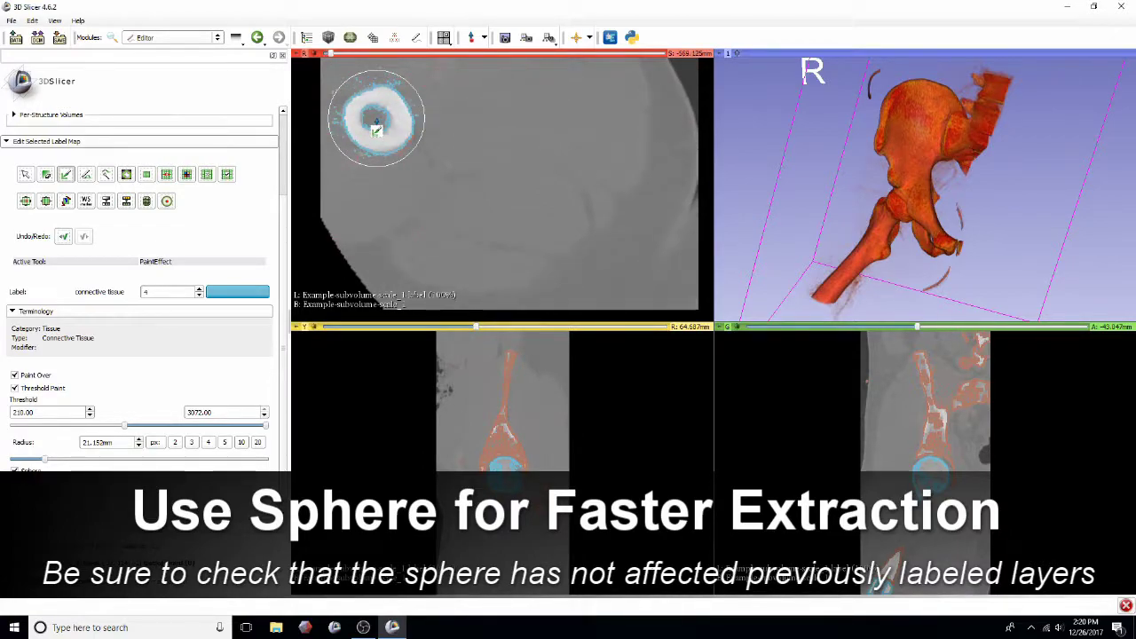
pyautogui.scroll(4, 381, 135)
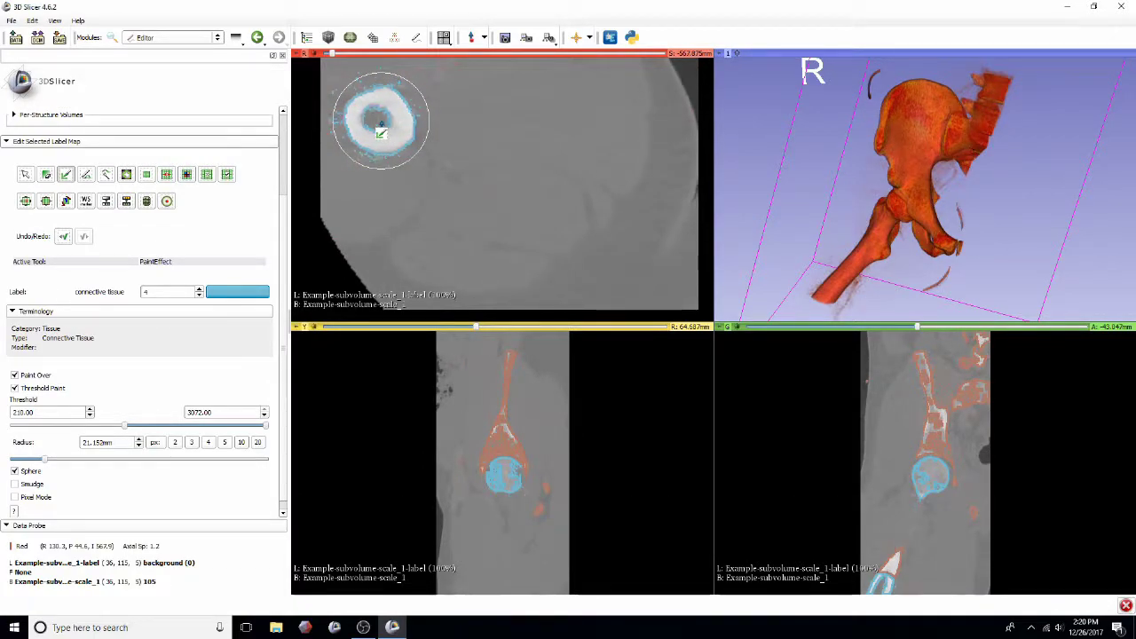
pyautogui.scroll(2, 387, 138)
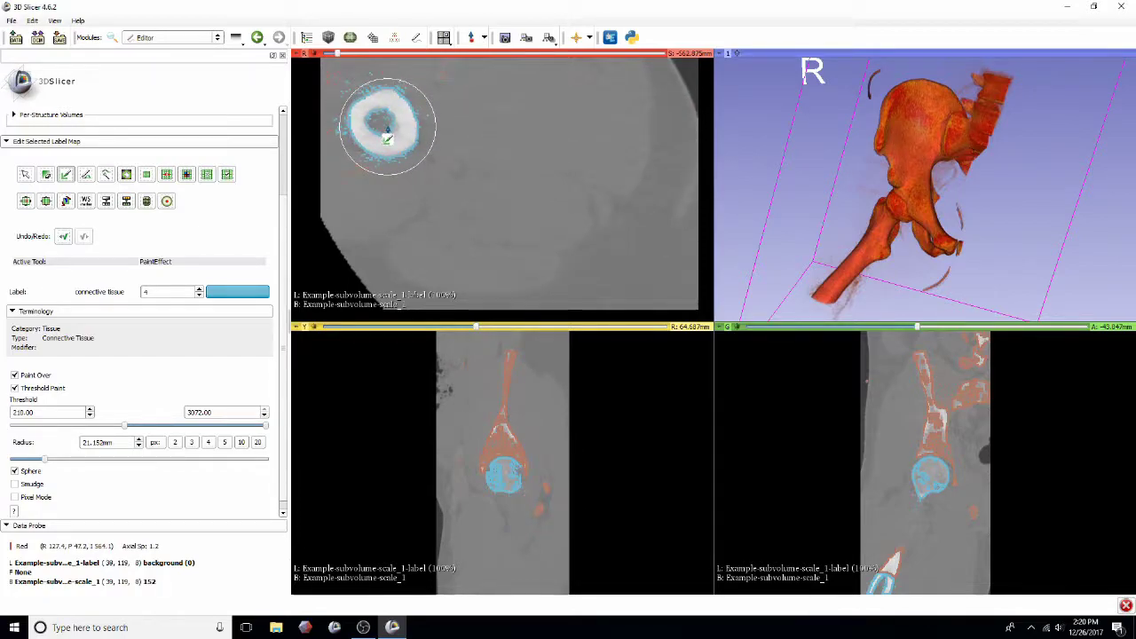
# Paint the femoral shaft with the connective tissue sphere brush in the axial slices from S -562.875 mm up to about S -503 mm.
pyautogui.scroll(2, 387, 138)
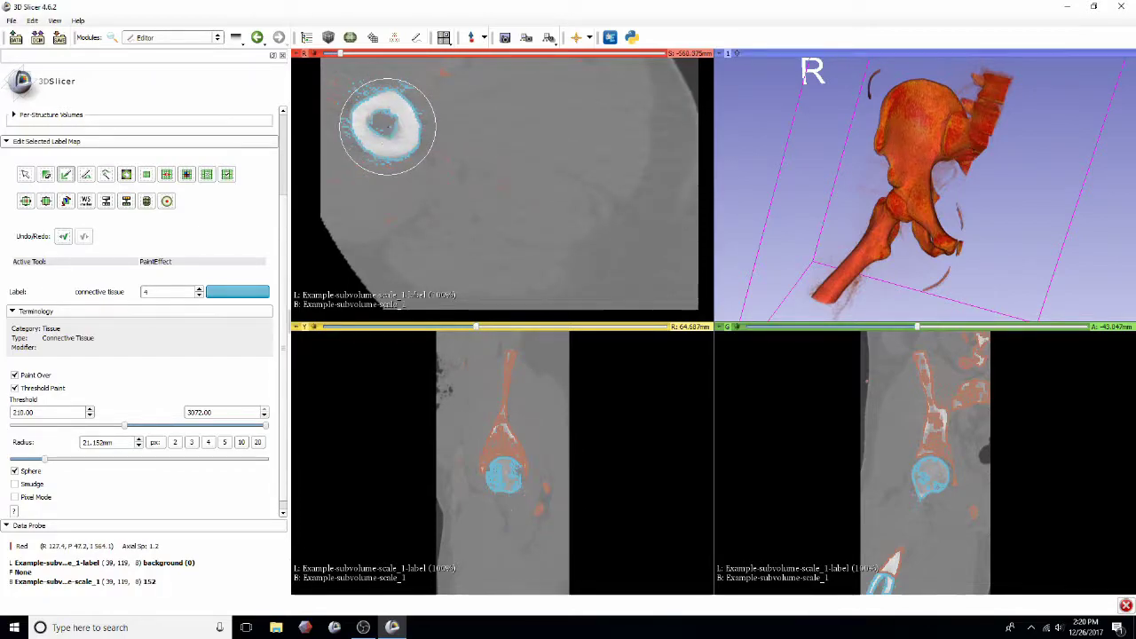
pyautogui.scroll(1, 389, 138)
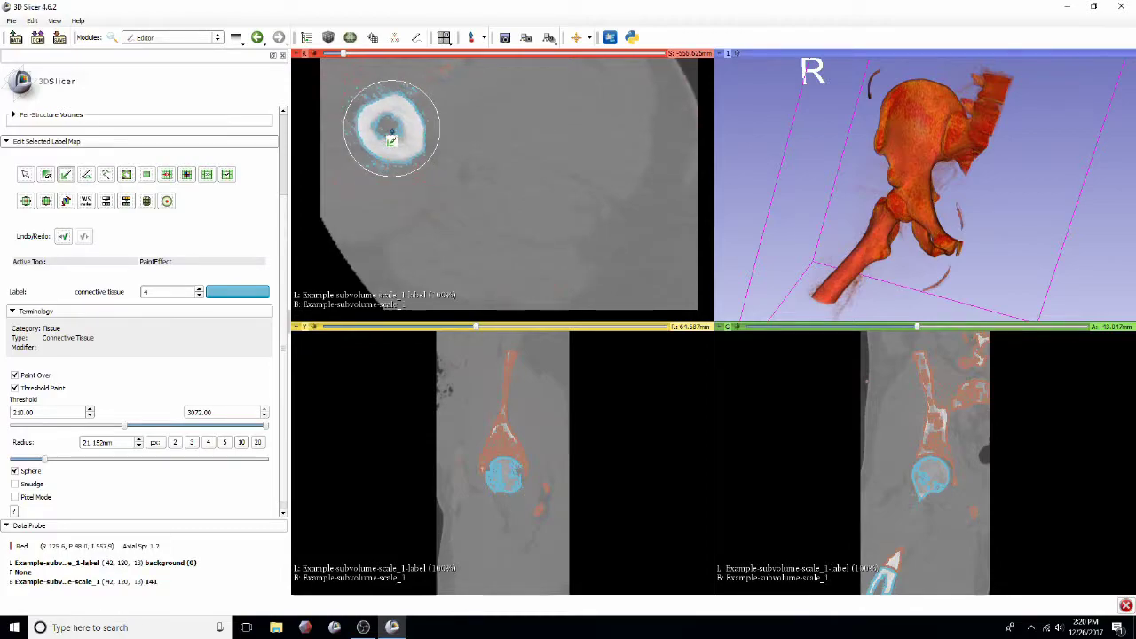
pyautogui.scroll(10, 394, 140)
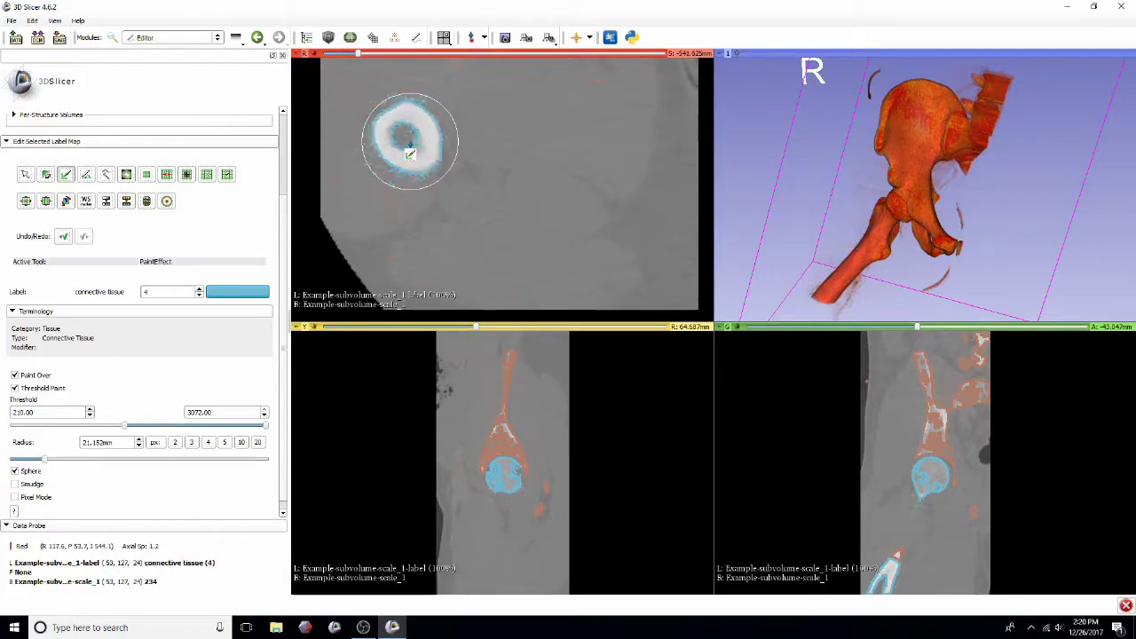
pyautogui.scroll(3, 425, 164)
pyautogui.scroll(20, 431, 166)
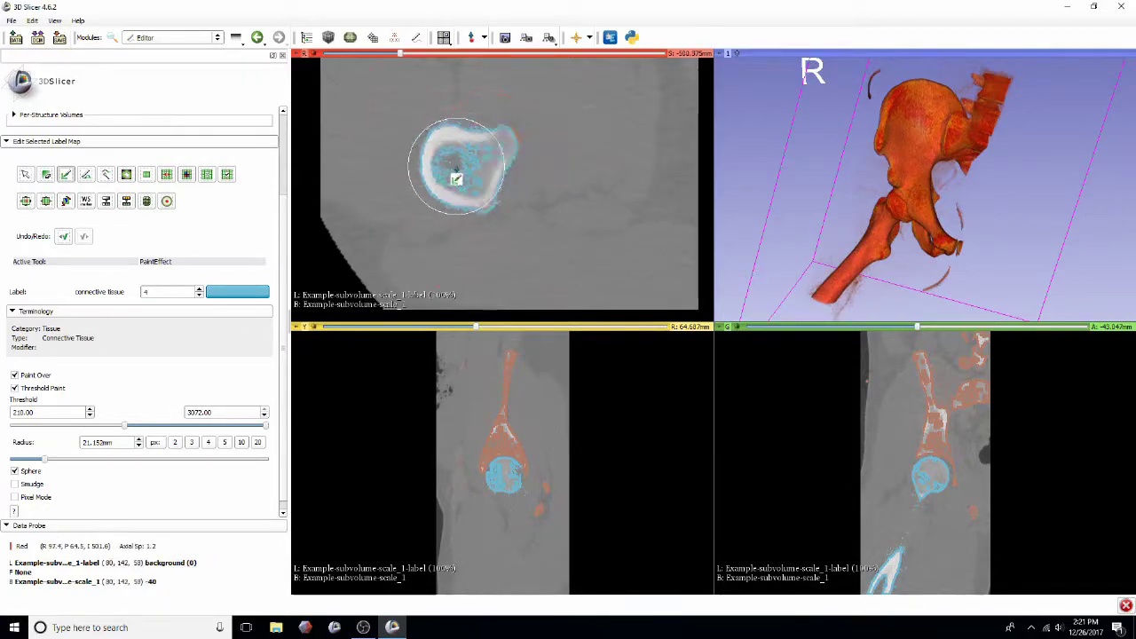
# Paint the remaining edges of the upper femur and greater trochanter in the axial slices up to about S -435 mm.
pyautogui.scroll(6, 444, 201)
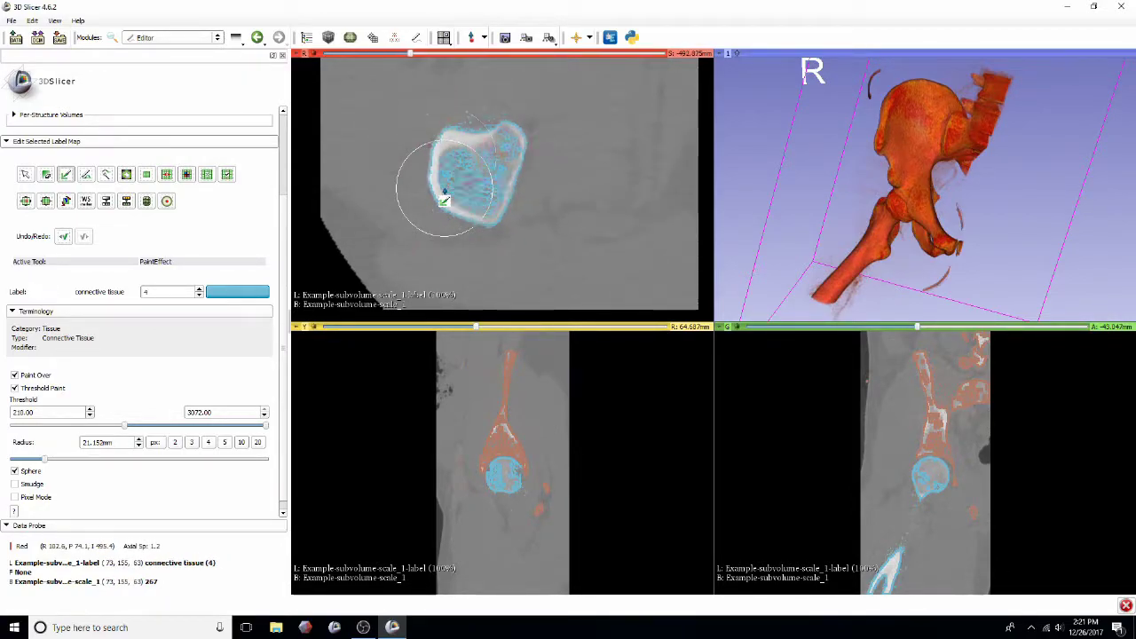
pyautogui.scroll(10, 453, 203)
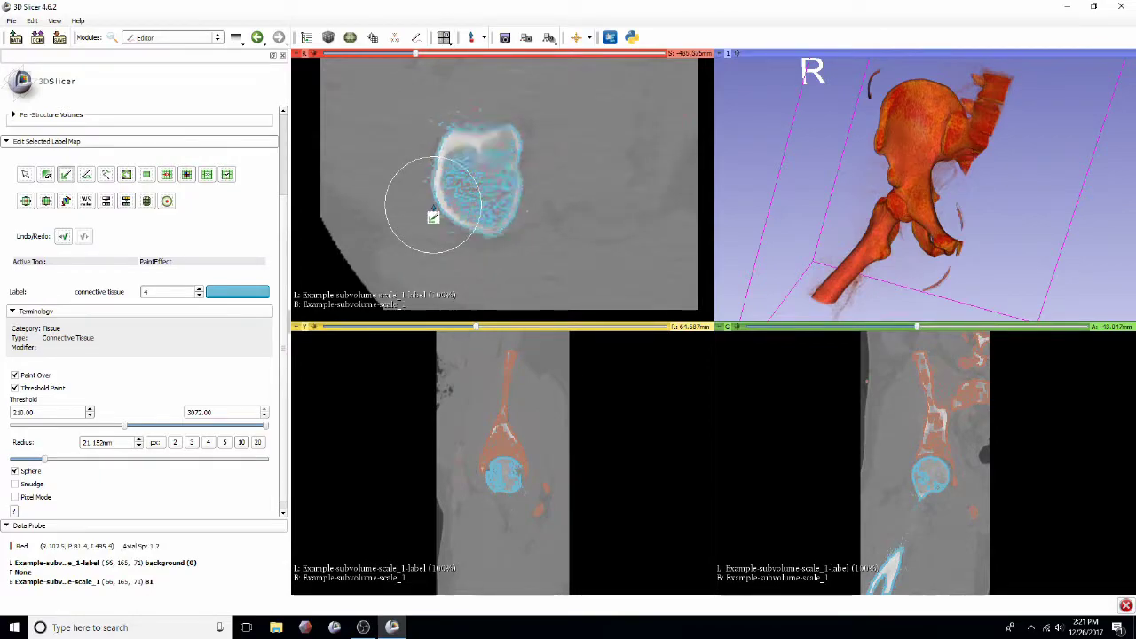
pyautogui.scroll(10, 489, 206)
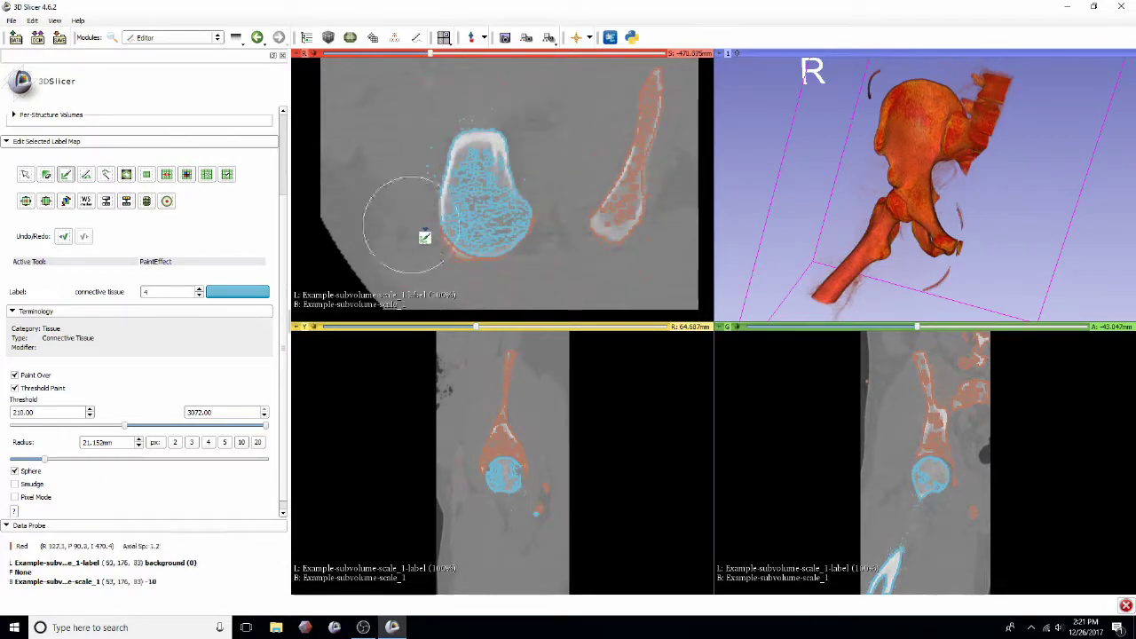
pyautogui.scroll(5, 412, 233)
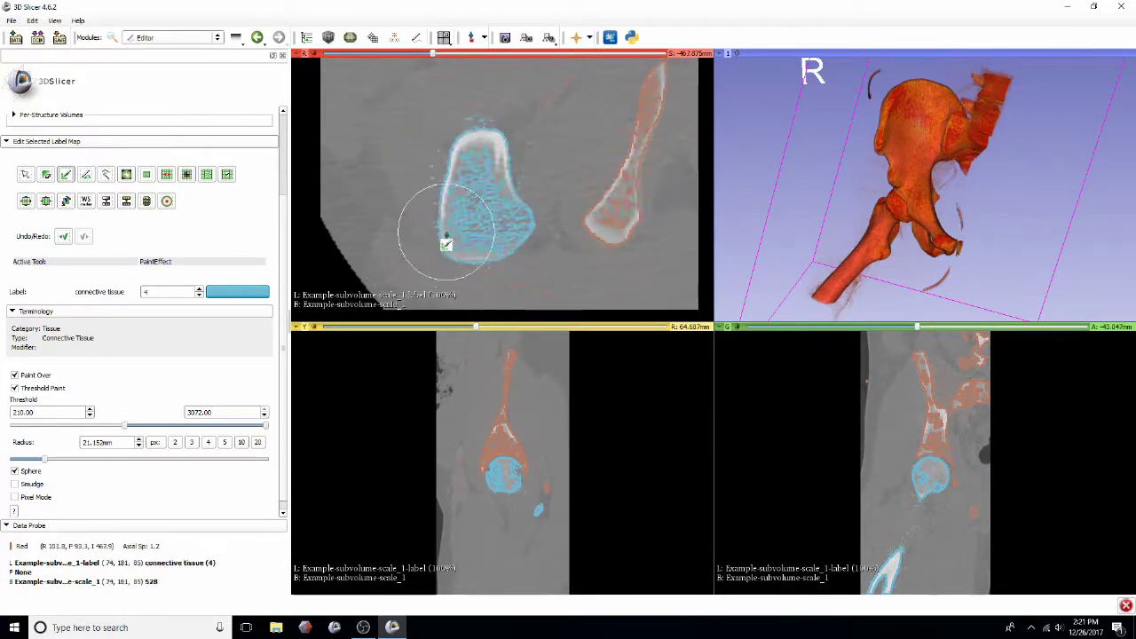
pyautogui.scroll(20, 412, 255)
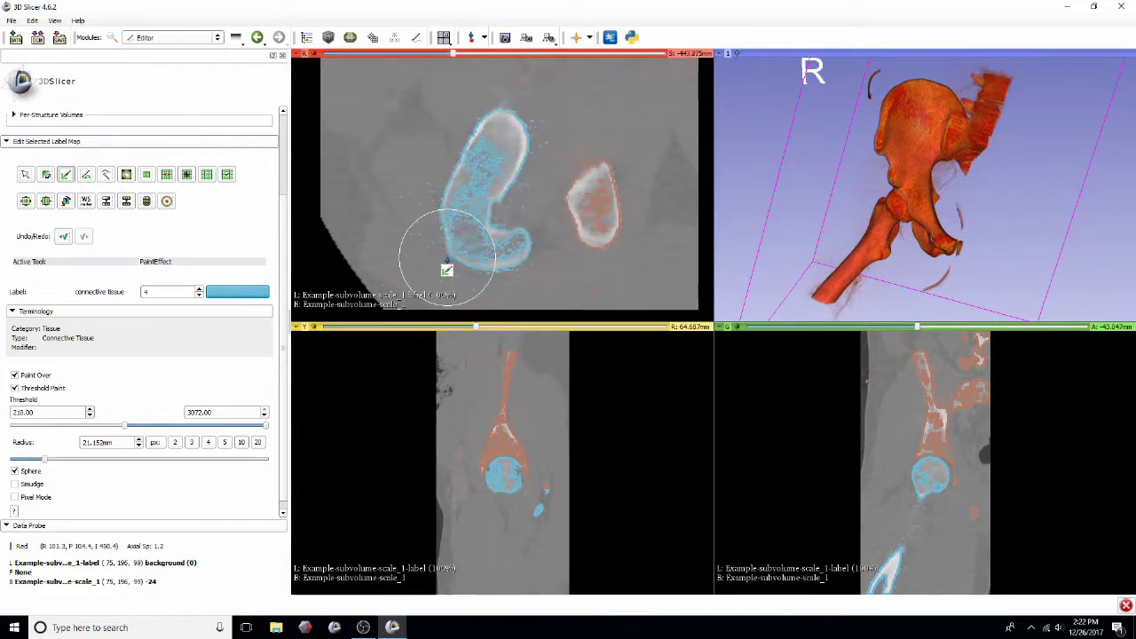
pyautogui.scroll(6, 444, 231)
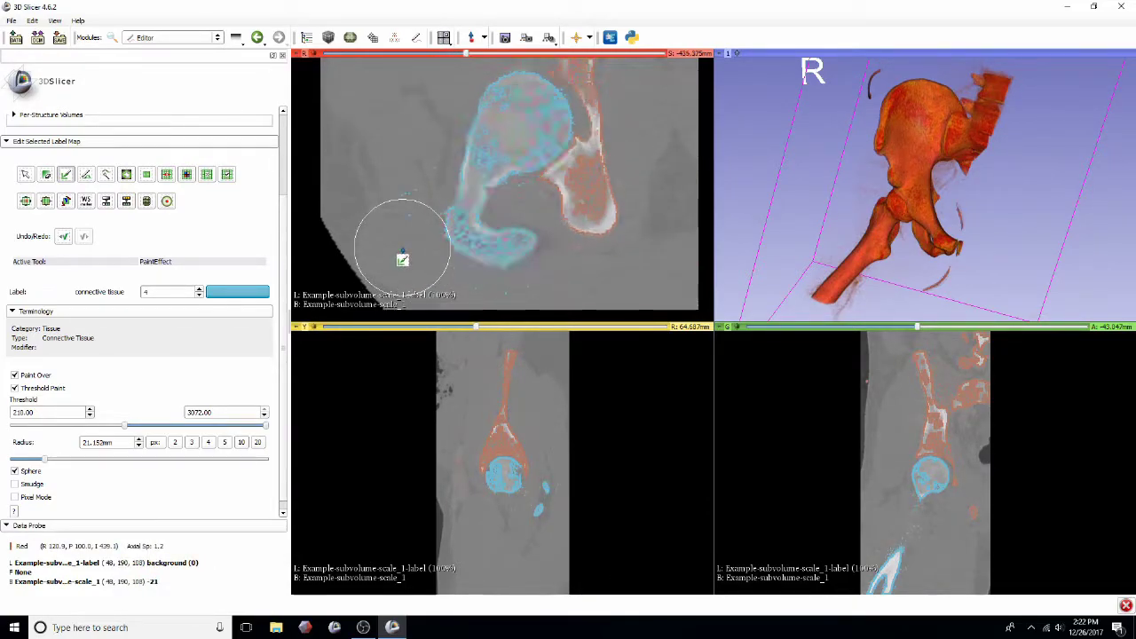
# Examine the extent of the femur label in the upper axial slices and through the sagittal and coronal slices.
pyautogui.scroll(20, 427, 277)
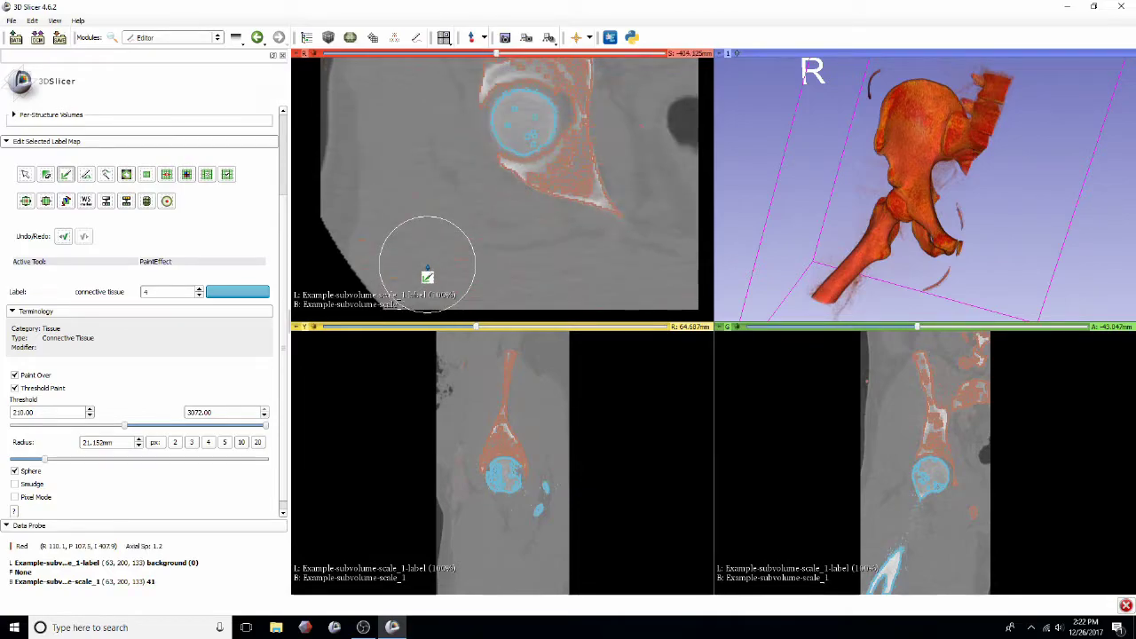
pyautogui.scroll(20, 473, 343)
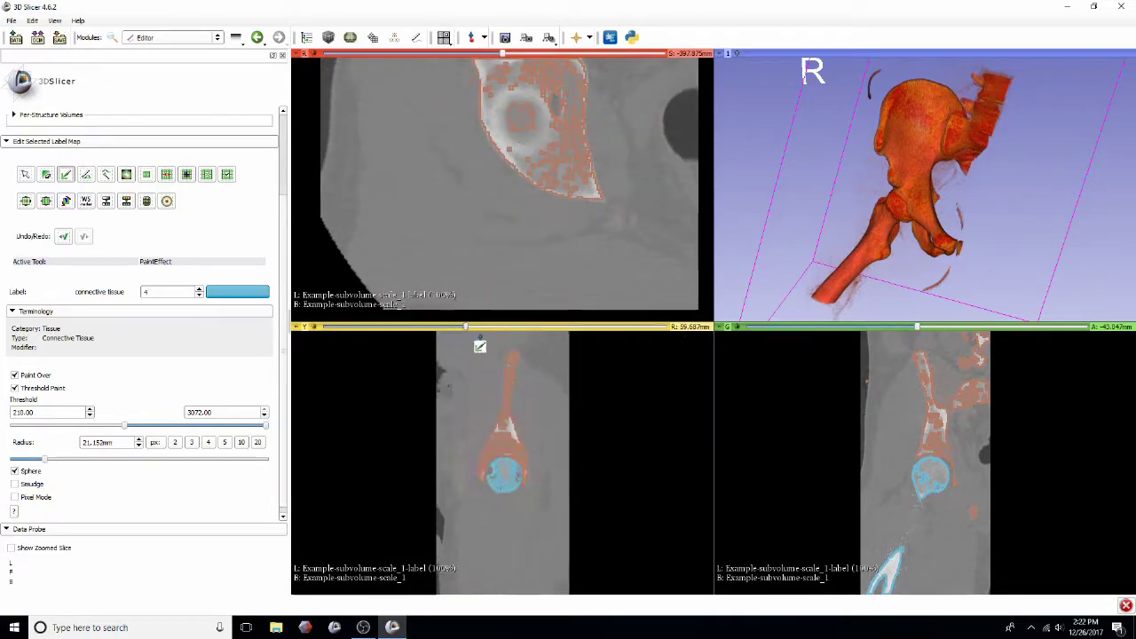
pyautogui.scroll(20, 567, 363)
pyautogui.scroll(-20, 854, 400)
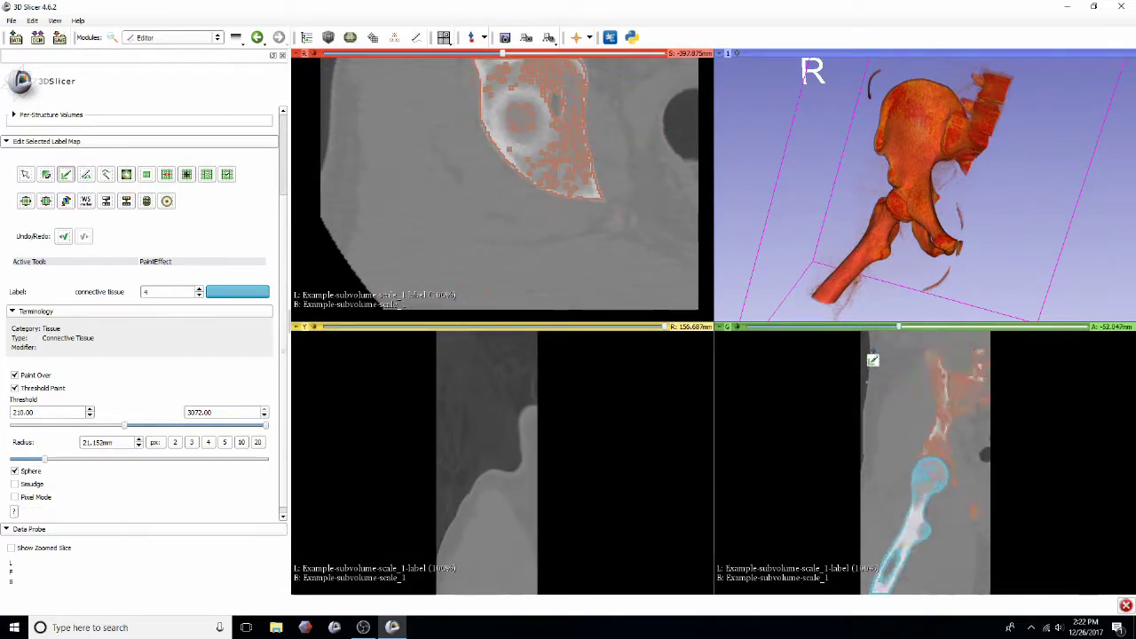
pyautogui.scroll(-14, 773, 373)
# Disable the Sphere brush, set its radius to 11.133 mm and set the lower paint threshold to 0 for close-up work on the femoral head.
pyautogui.moveTo(506, 73); pyautogui.dragTo(495, 177, button='right')
pyautogui.moveTo(495, 178); pyautogui.dragTo(492, 264, button='middle')
pyautogui.scroll(-5, 453, 226)
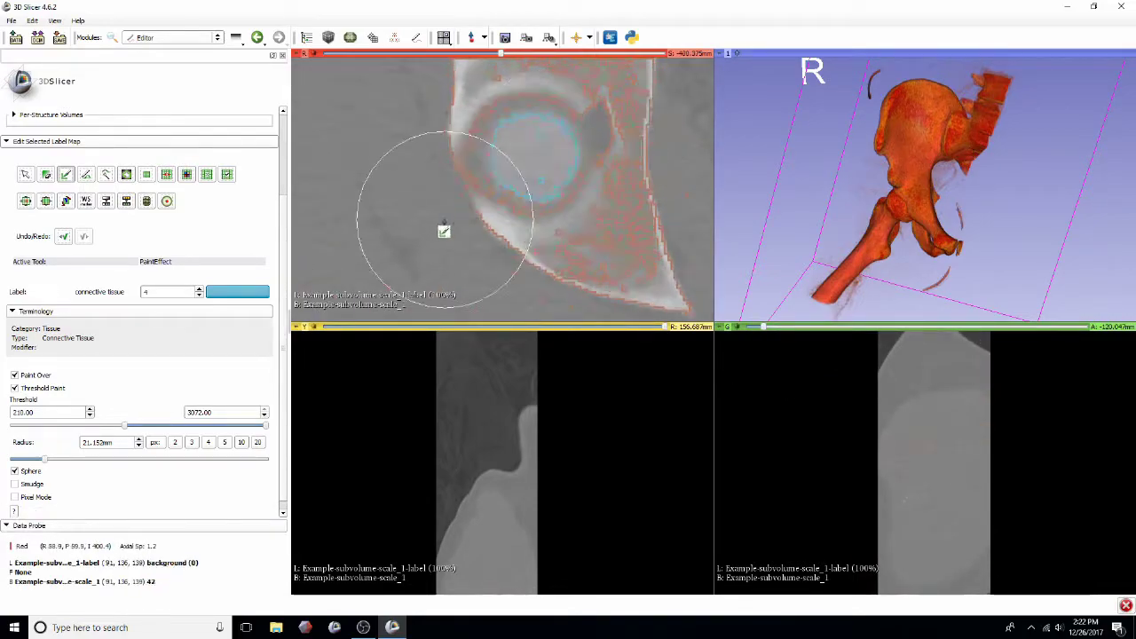
pyautogui.click(16, 470)
pyautogui.click(29, 460)
pyautogui.moveTo(75, 413); pyautogui.dragTo(5, 411)
pyautogui.write('0')
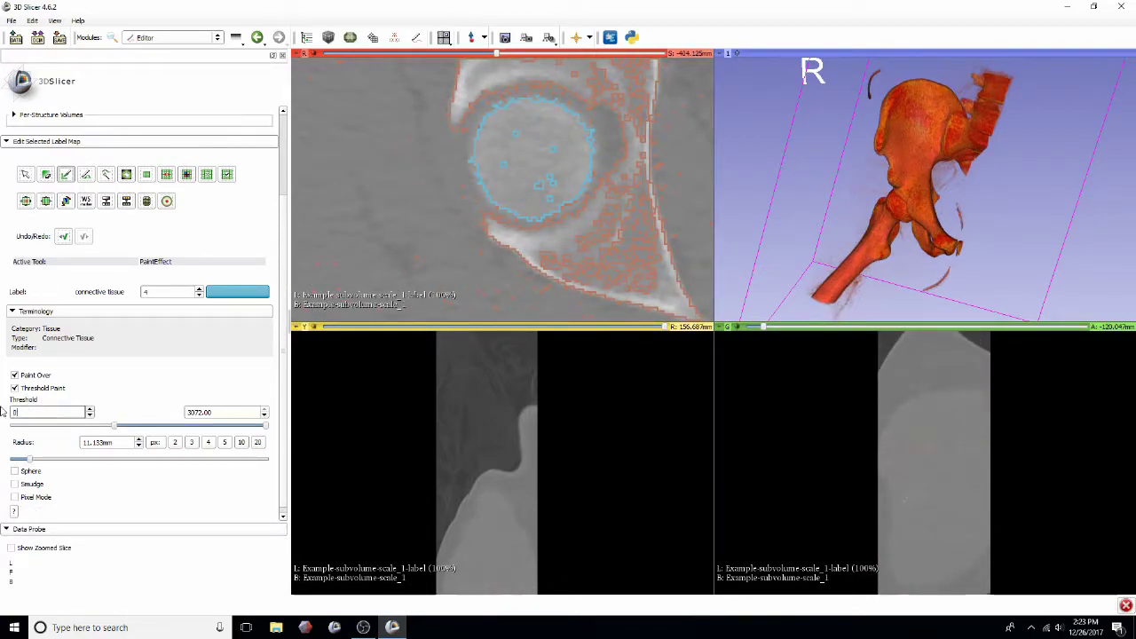
# Fill the unlabelled gaps inside the upper femoral head in the axial slices from S -404.125 mm down to about S -420 mm.
pyautogui.scroll(-2, 451, 210)
pyautogui.scroll(-4, 450, 220)
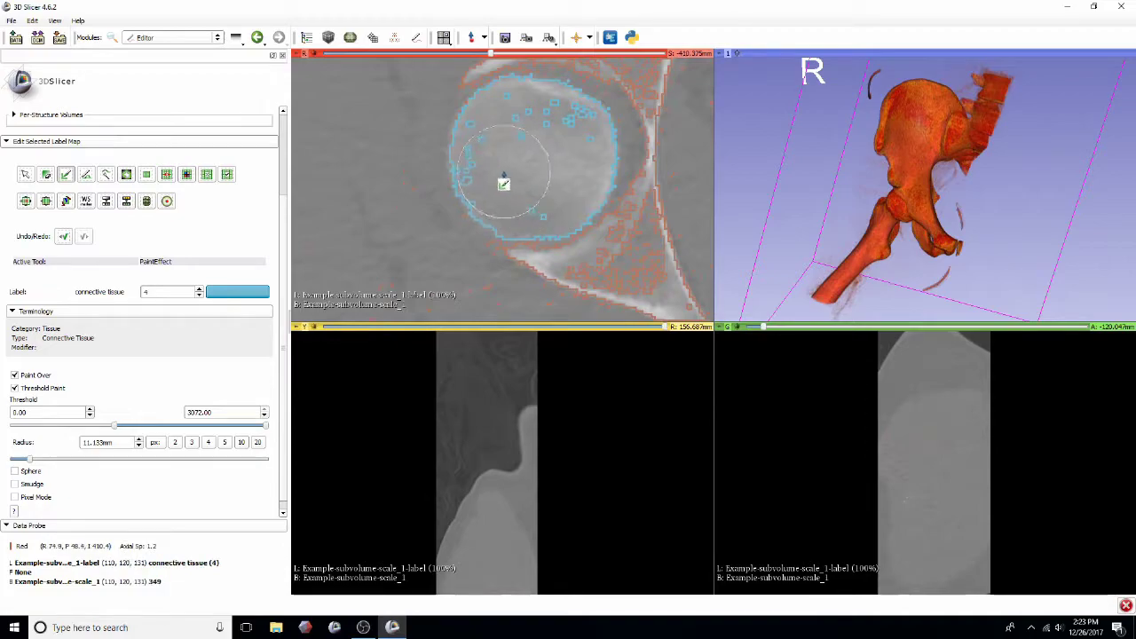
pyautogui.scroll(-1, 505, 191)
pyautogui.scroll(-3, 537, 213)
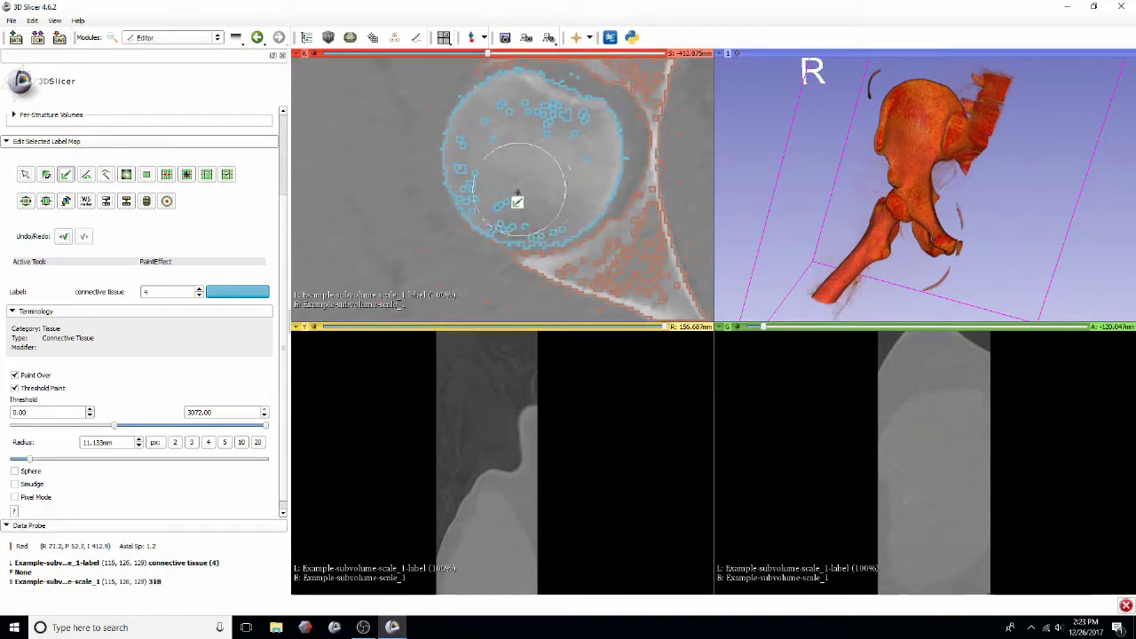
pyautogui.scroll(-3, 543, 185)
pyautogui.scroll(-1, 549, 209)
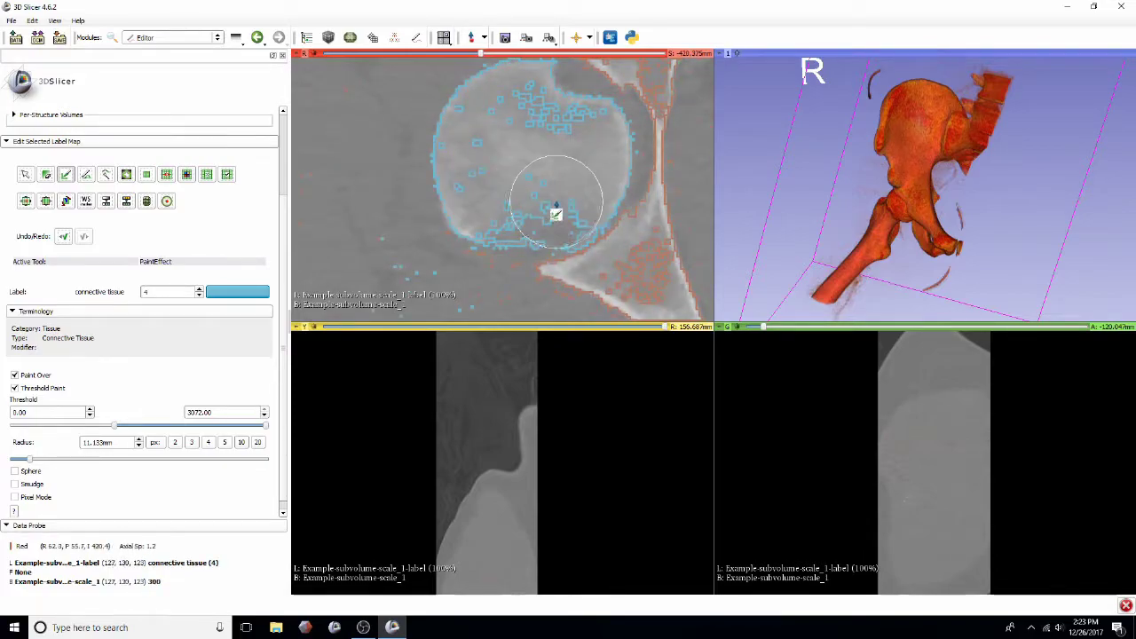
# Fill the interior gaps of the middle femoral head in the axial slices down to S -429.125 mm.
pyautogui.scroll(-1, 511, 210)
pyautogui.scroll(-1, 563, 211)
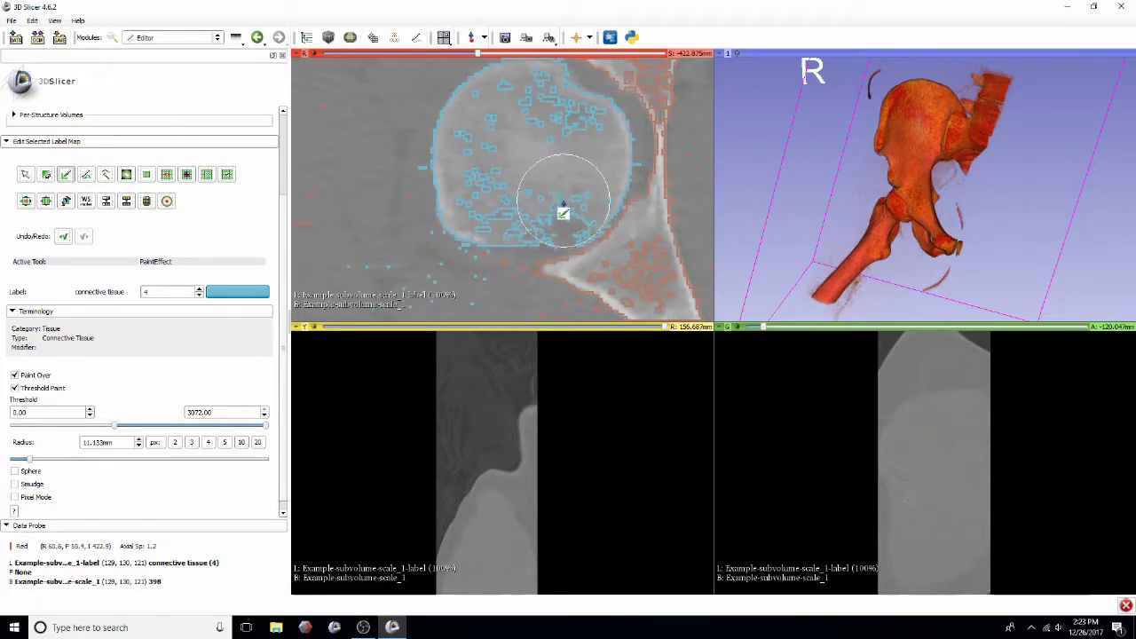
pyautogui.scroll(-1, 560, 211)
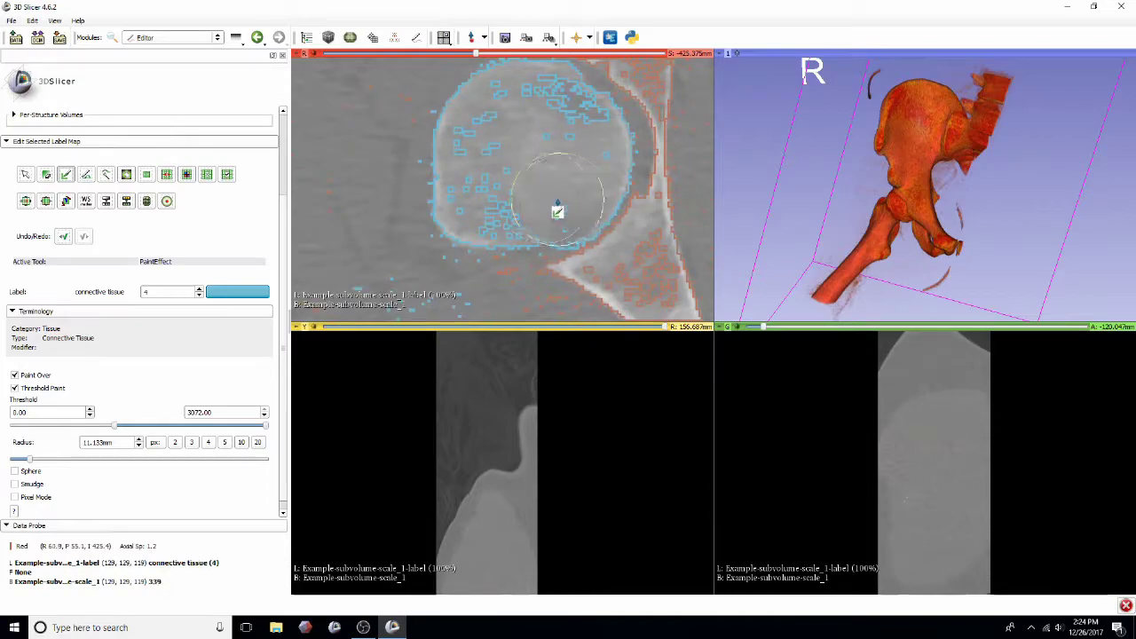
pyautogui.scroll(-1, 557, 142)
pyautogui.scroll(-1, 568, 205)
pyautogui.scroll(-1, 560, 197)
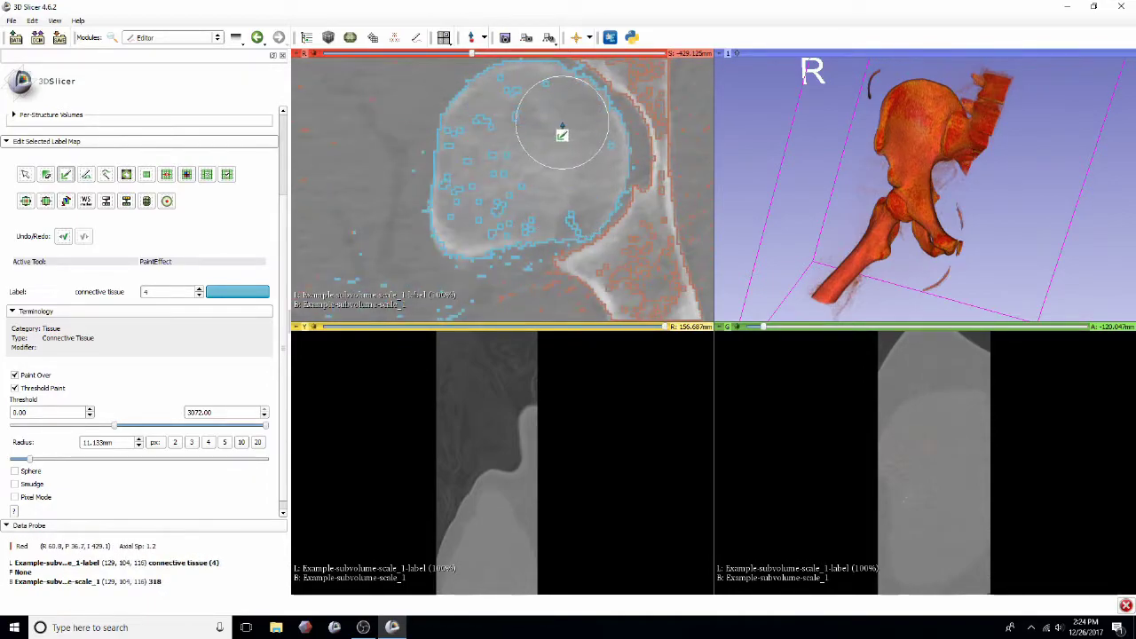
# Fill the interior gaps of the lower femoral head and the neck in the axial slices down to S -440.375 mm.
pyautogui.scroll(-1, 565, 202)
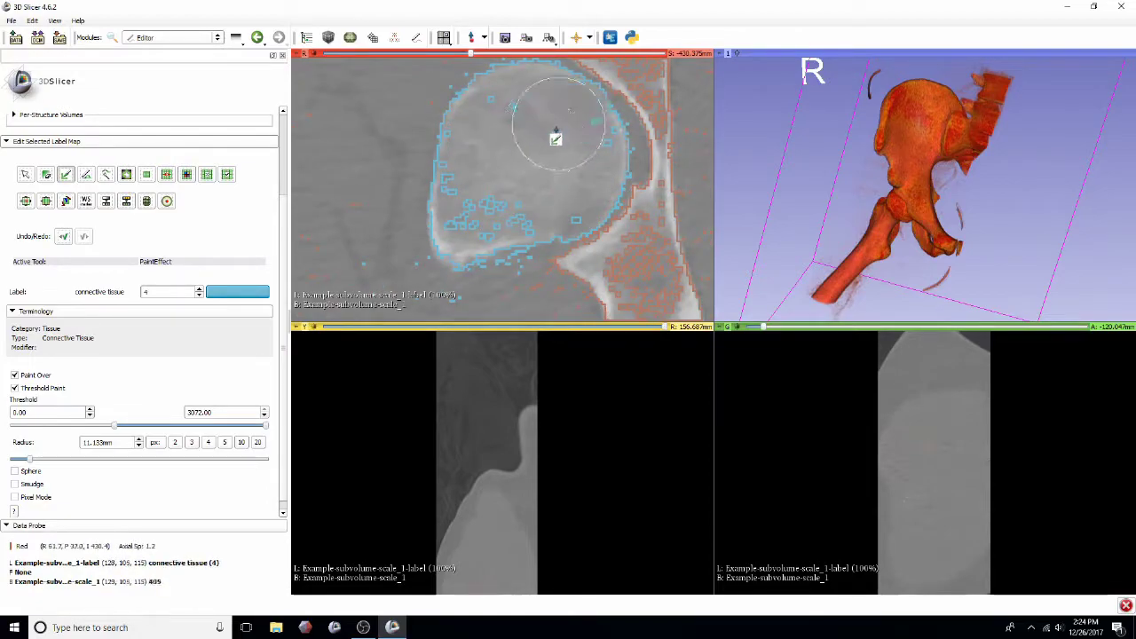
pyautogui.scroll(-1, 564, 203)
pyautogui.scroll(-1, 502, 168)
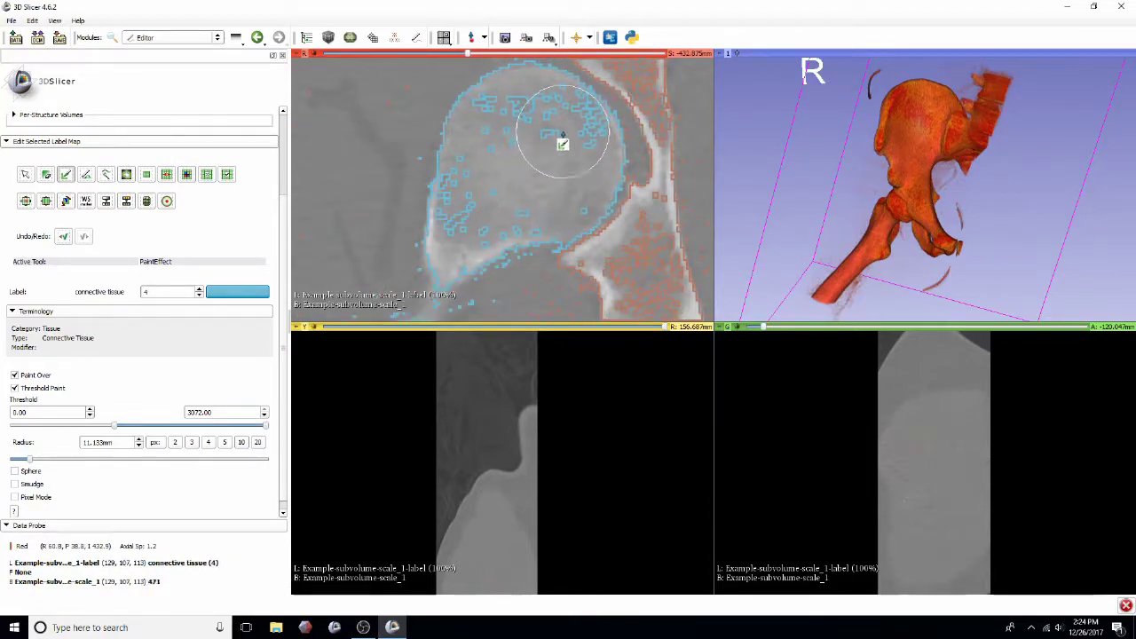
pyautogui.scroll(-1, 565, 158)
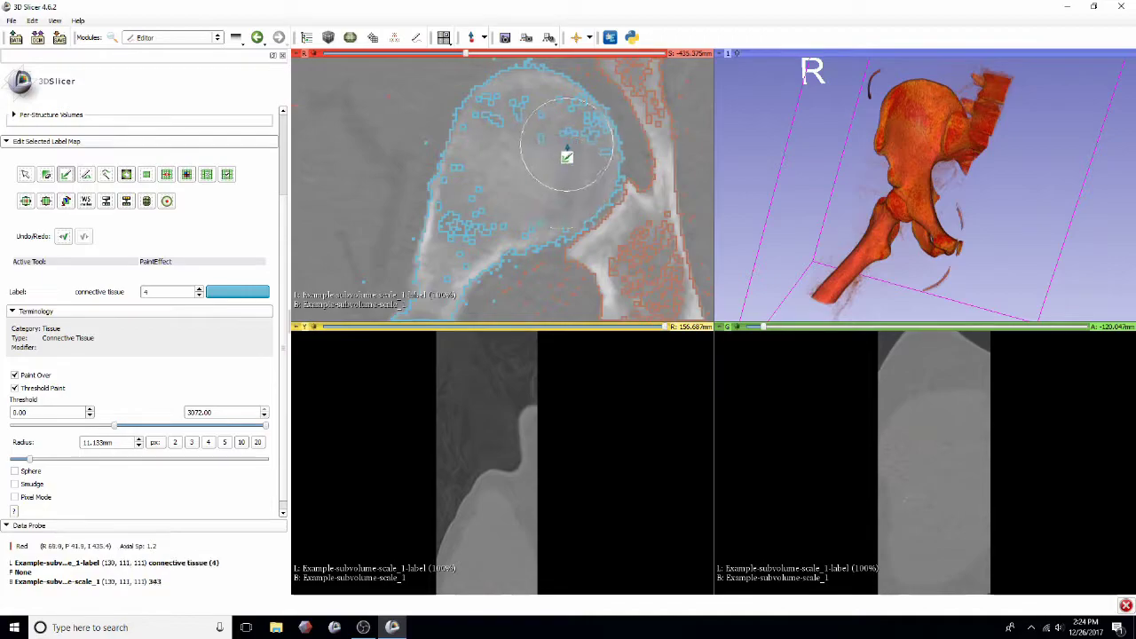
pyautogui.scroll(-1, 506, 215)
pyautogui.scroll(-1, 516, 195)
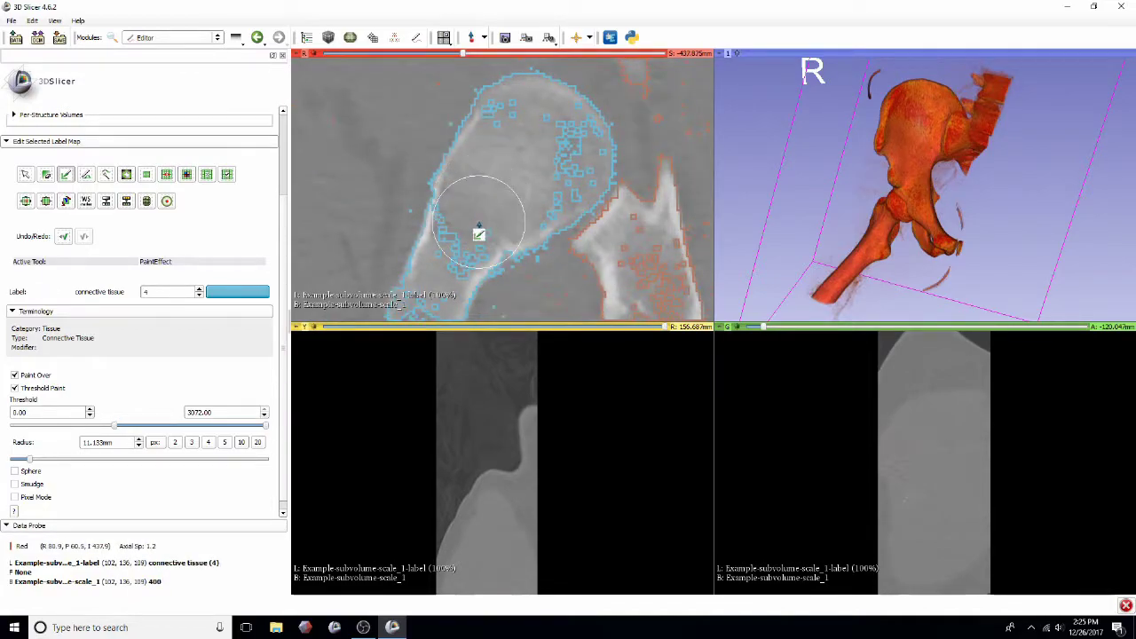
pyautogui.scroll(-1, 500, 178)
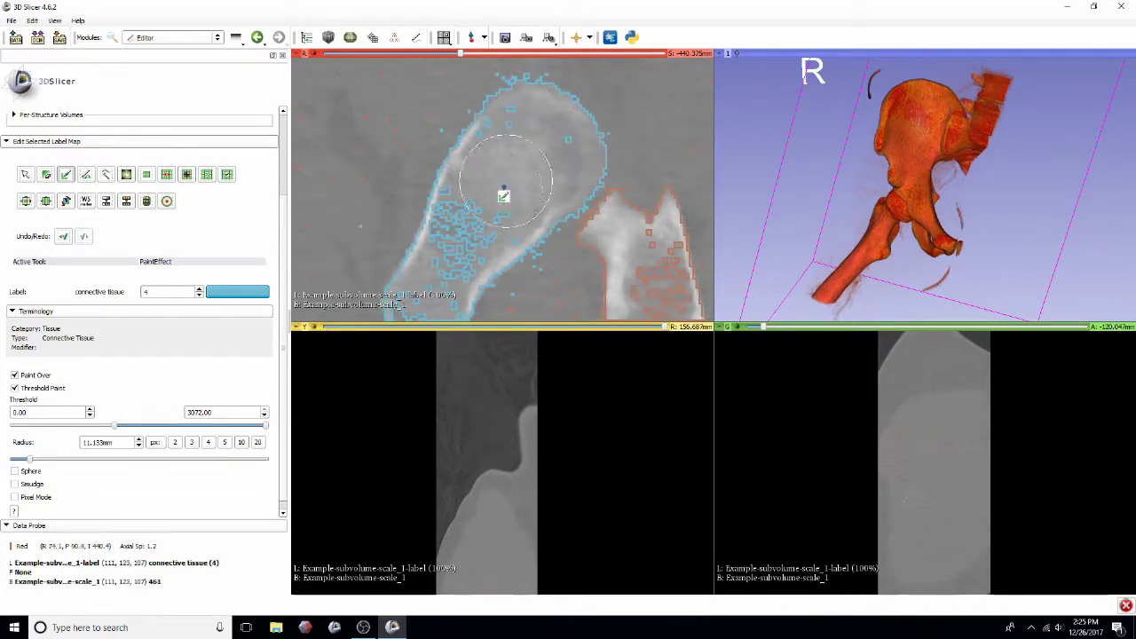
# Return to the axial slices at the greater trochanter and reduce the brush radius to 3.711 mm.
pyautogui.scroll(-9, 503, 195)
pyautogui.scroll(14, 575, 221)
pyautogui.scroll(17, 474, 67)
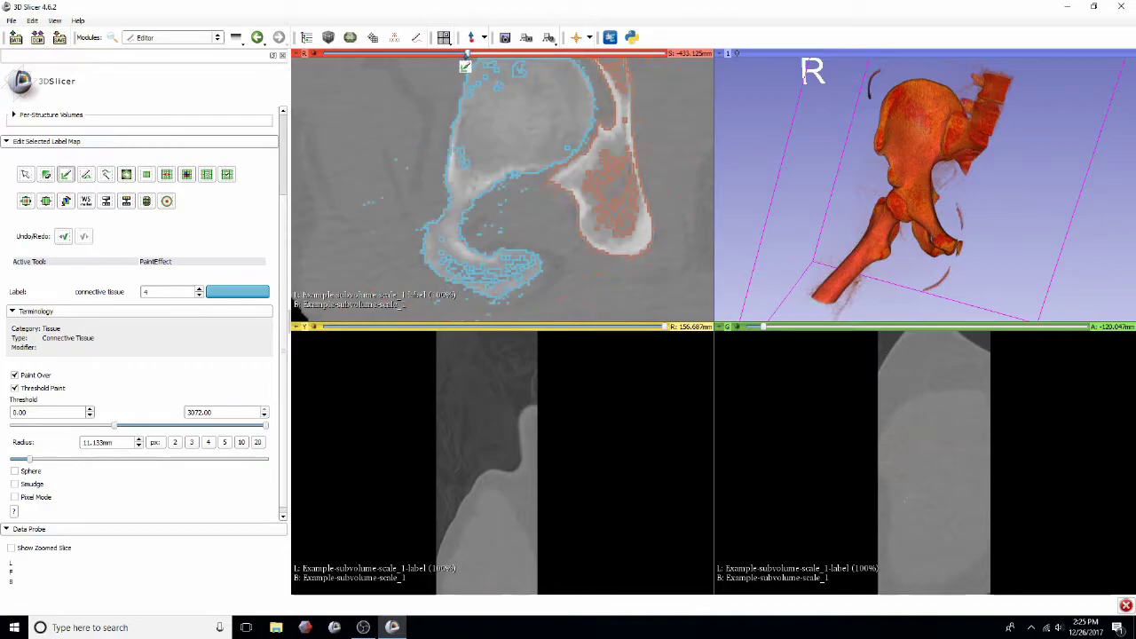
pyautogui.moveTo(466, 55); pyautogui.dragTo(462, 55)
pyautogui.moveTo(29, 459); pyautogui.dragTo(17, 460)
# Fill the gaps inside the greater trochanter and adjoining neck in the axial slices down to S -441.625 mm.
pyautogui.scroll(6, 511, 277)
pyautogui.scroll(-3, 490, 285)
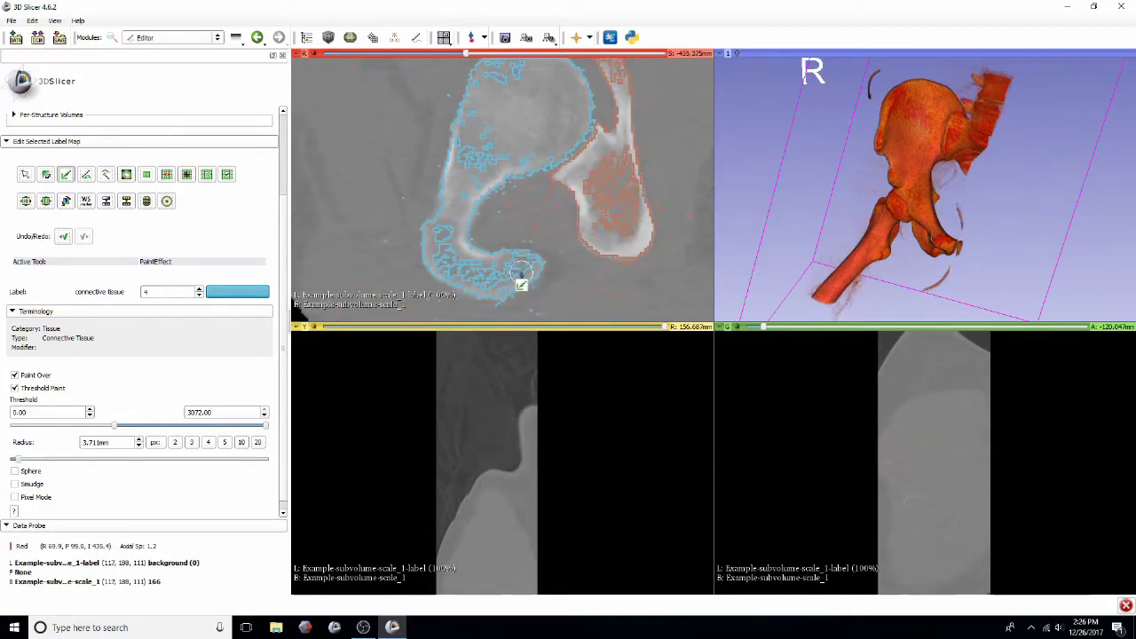
pyautogui.scroll(-2, 480, 286)
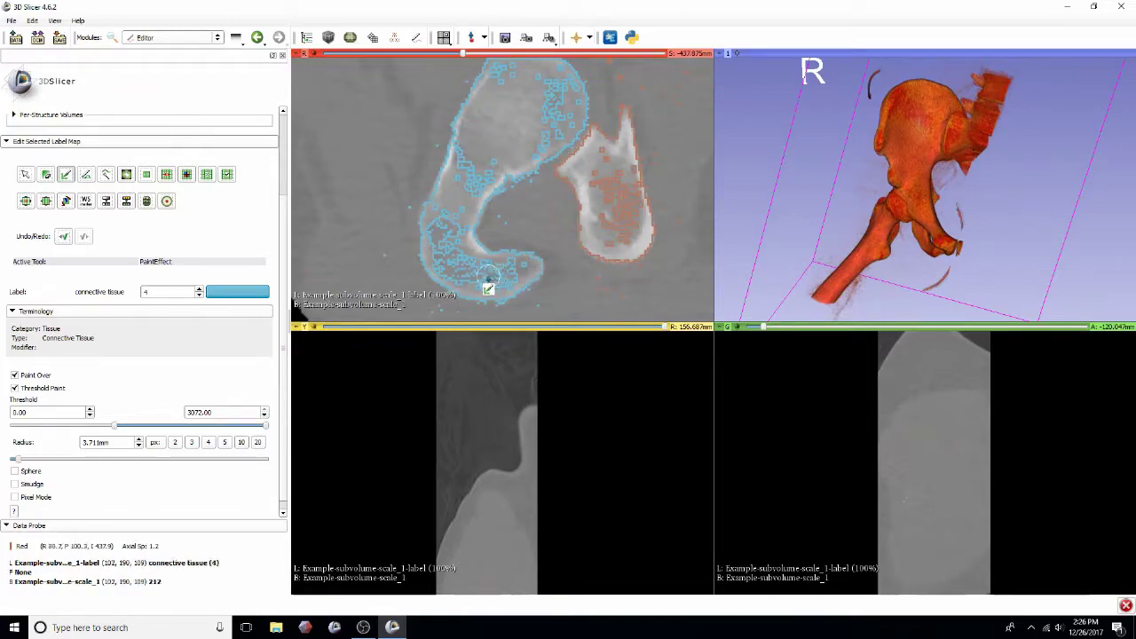
pyautogui.scroll(-1, 489, 257)
pyautogui.scroll(-1, 471, 146)
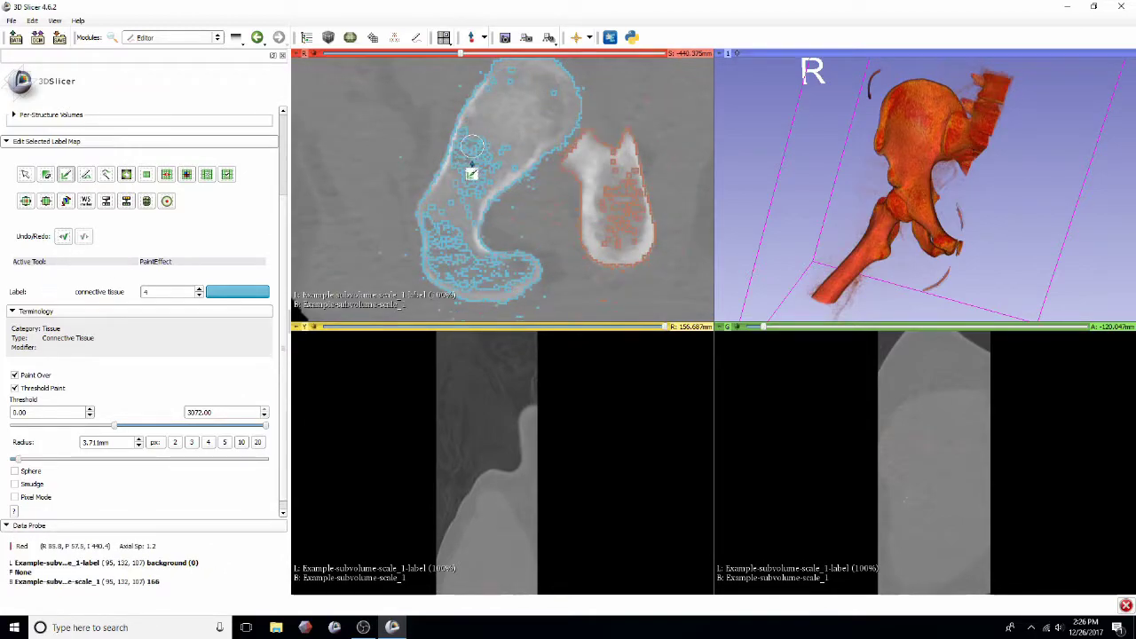
pyautogui.scroll(-1, 513, 275)
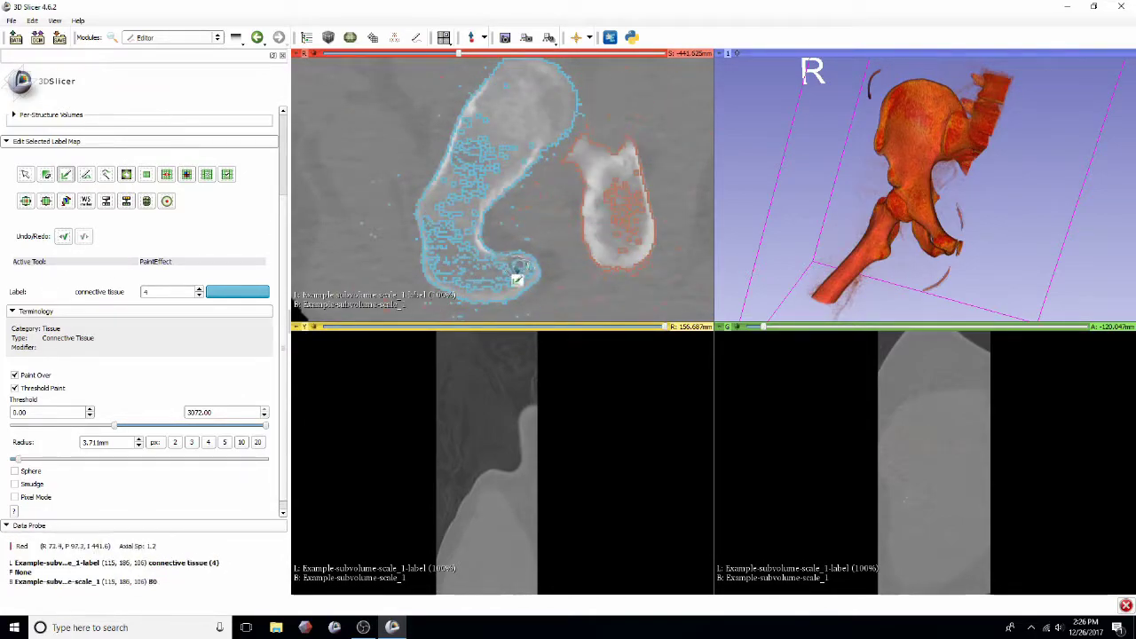
# Fill the interior gaps of the femoral neck and trochanter in the axial slices down to about S -450 mm.
pyautogui.scroll(-1, 517, 270)
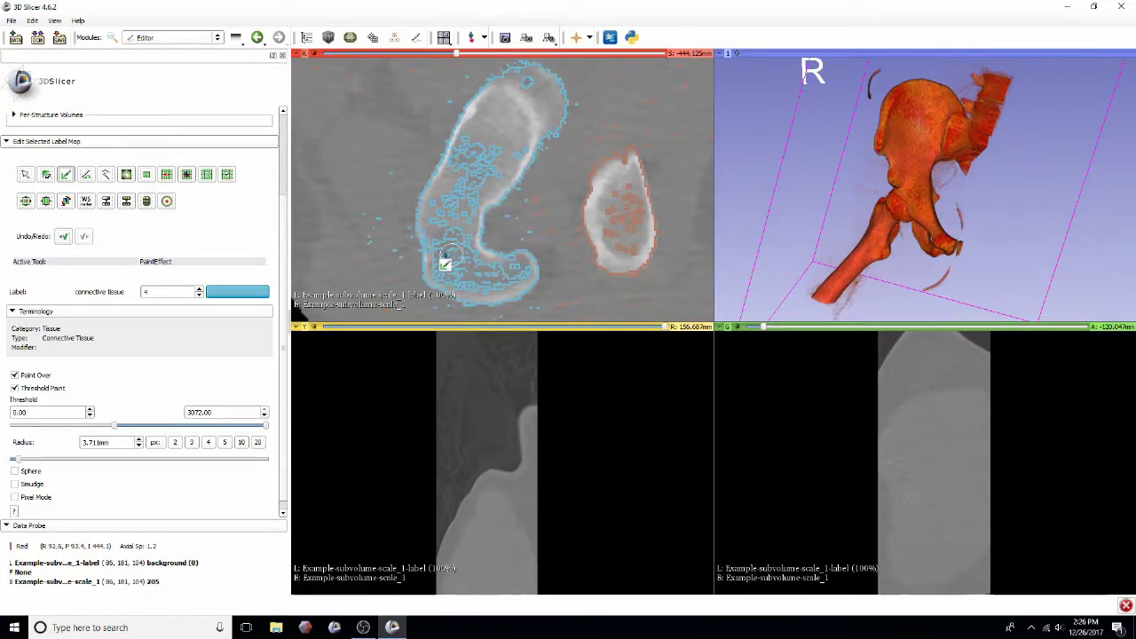
pyautogui.scroll(-1, 518, 277)
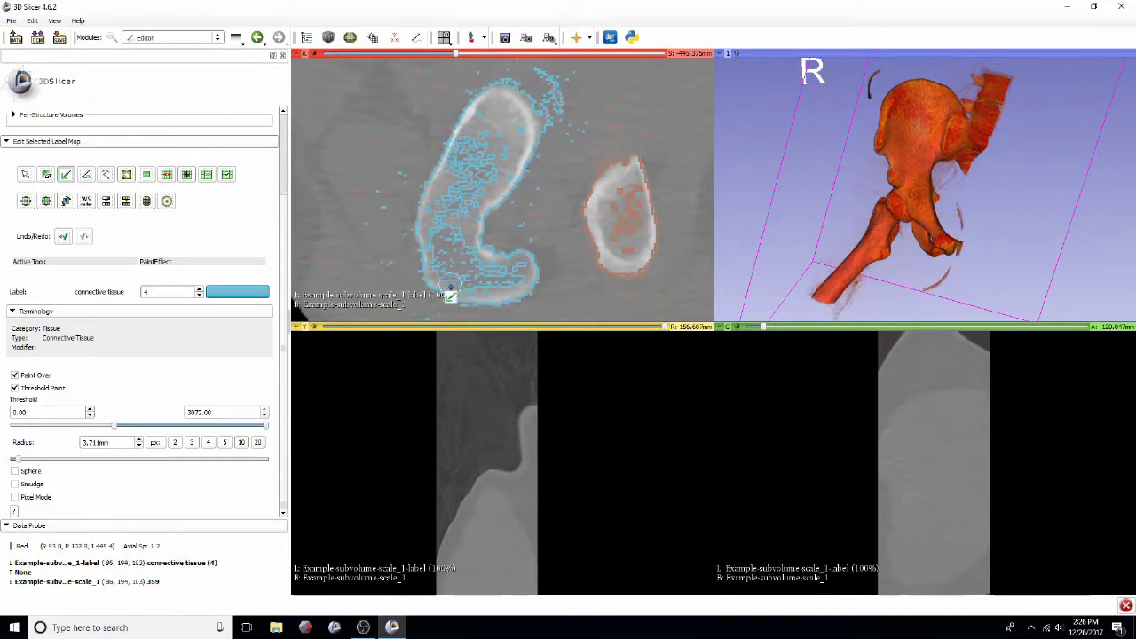
pyautogui.scroll(-1, 465, 208)
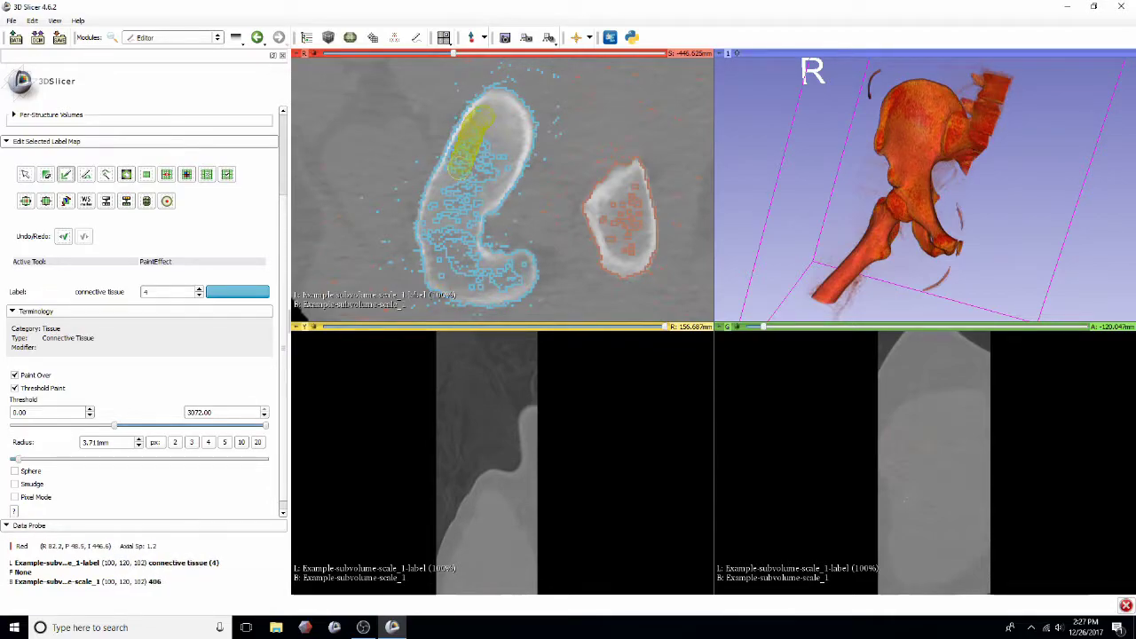
pyautogui.scroll(-1, 479, 284)
pyautogui.scroll(-4, 512, 276)
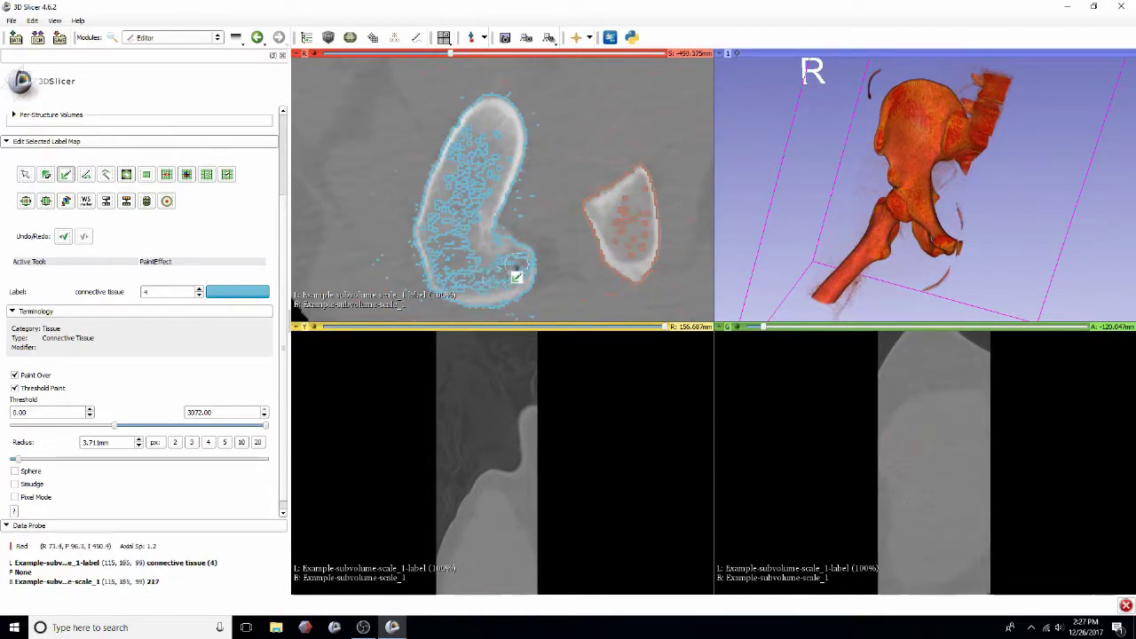
# Fill the gaps inside the proximal femur and lesser trochanter in the axial slices down to S -469.125 mm.
pyautogui.scroll(-4, 448, 270)
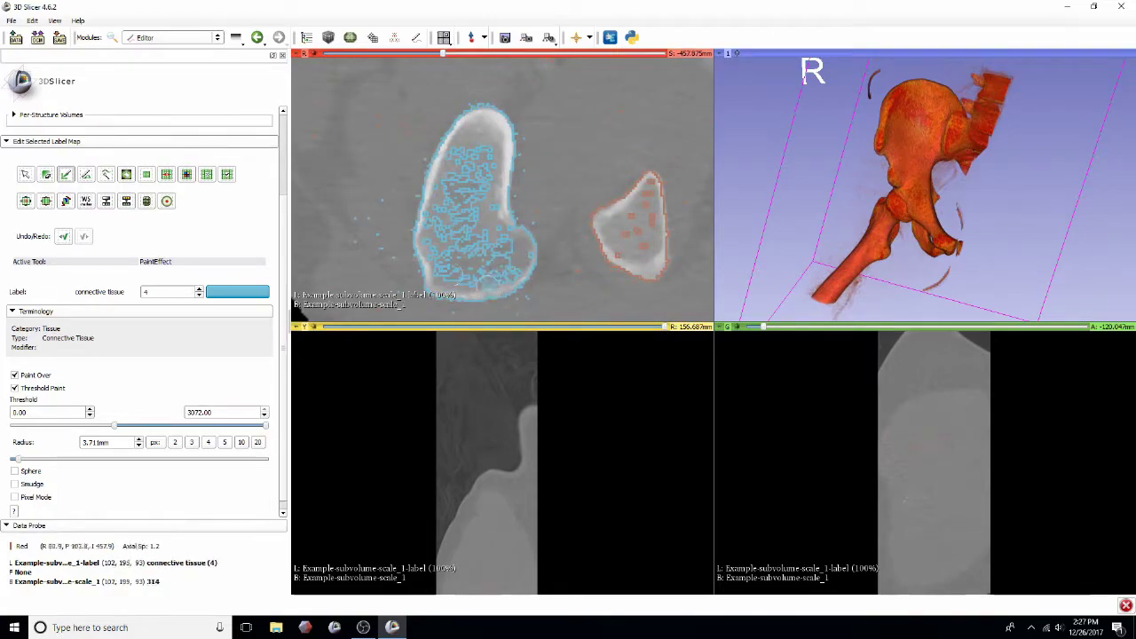
pyautogui.scroll(-1, 457, 269)
pyautogui.scroll(-2, 508, 280)
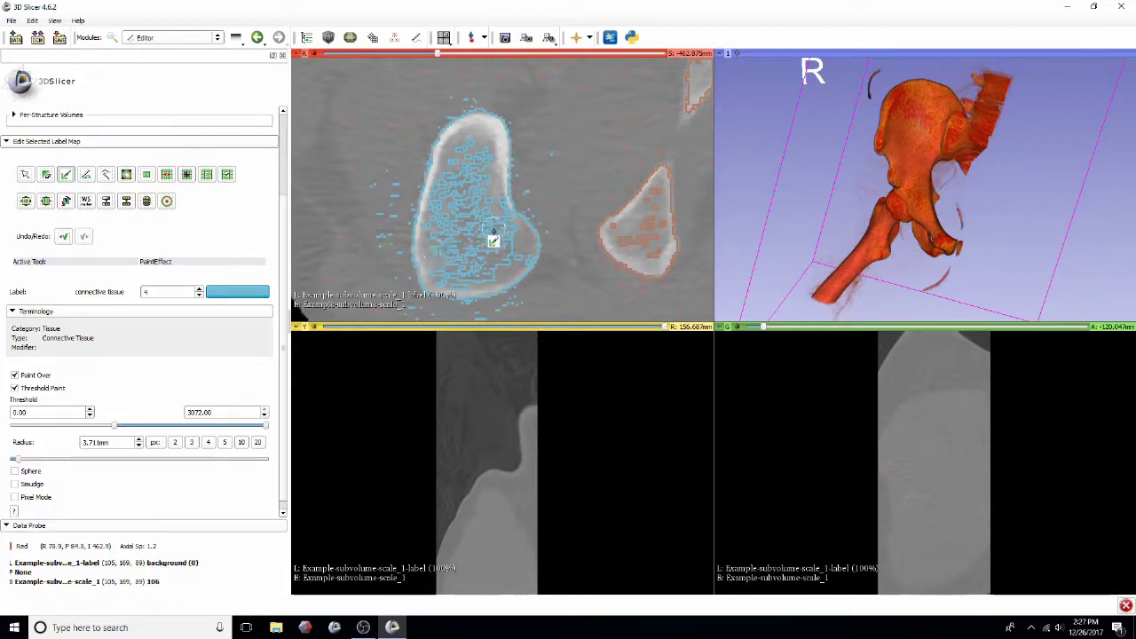
pyautogui.scroll(-1, 524, 265)
pyautogui.scroll(-1, 498, 249)
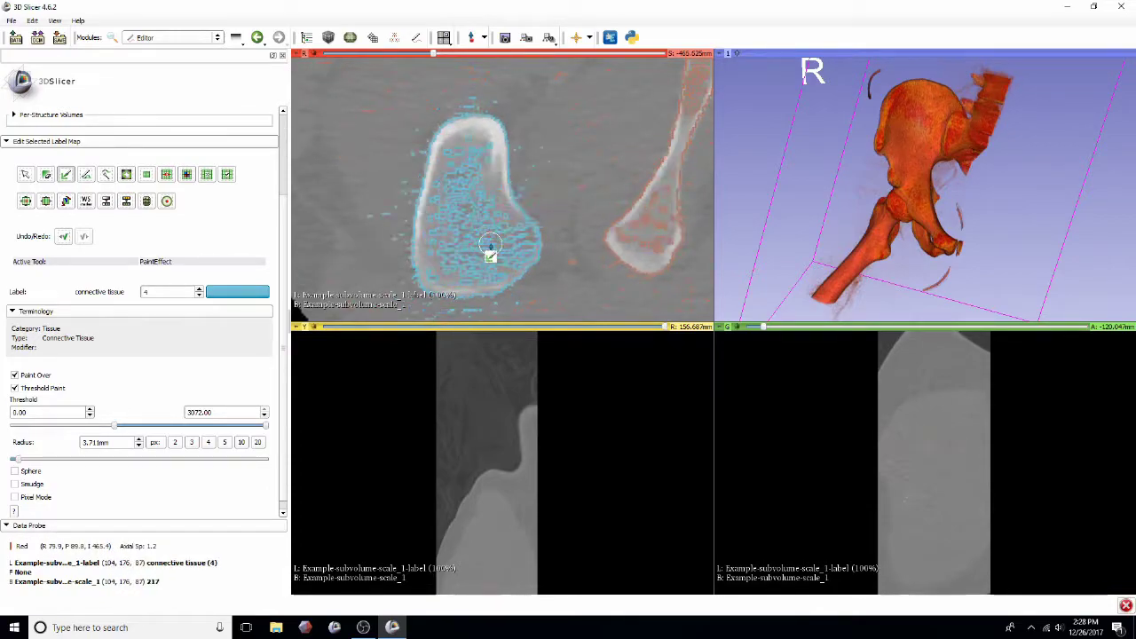
pyautogui.scroll(-1, 522, 252)
pyautogui.scroll(-1, 518, 238)
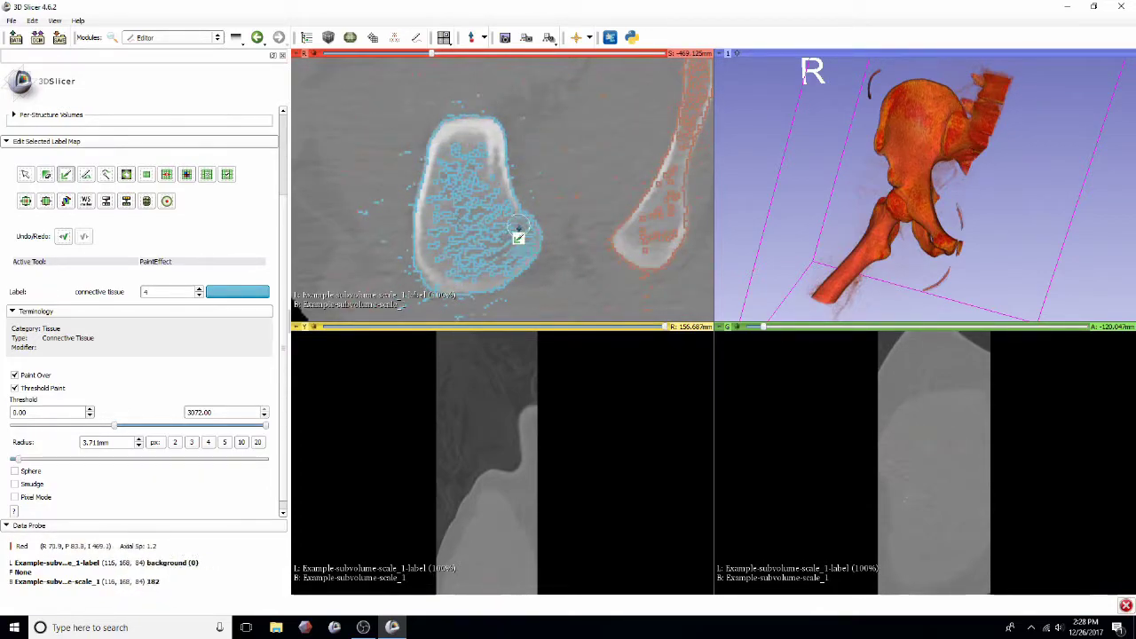
# Fill the remaining gaps at the lesser trochanter's edge and upper femoral shaft in the axial slices down to about S -491.875 mm.
pyautogui.scroll(-2, 517, 257)
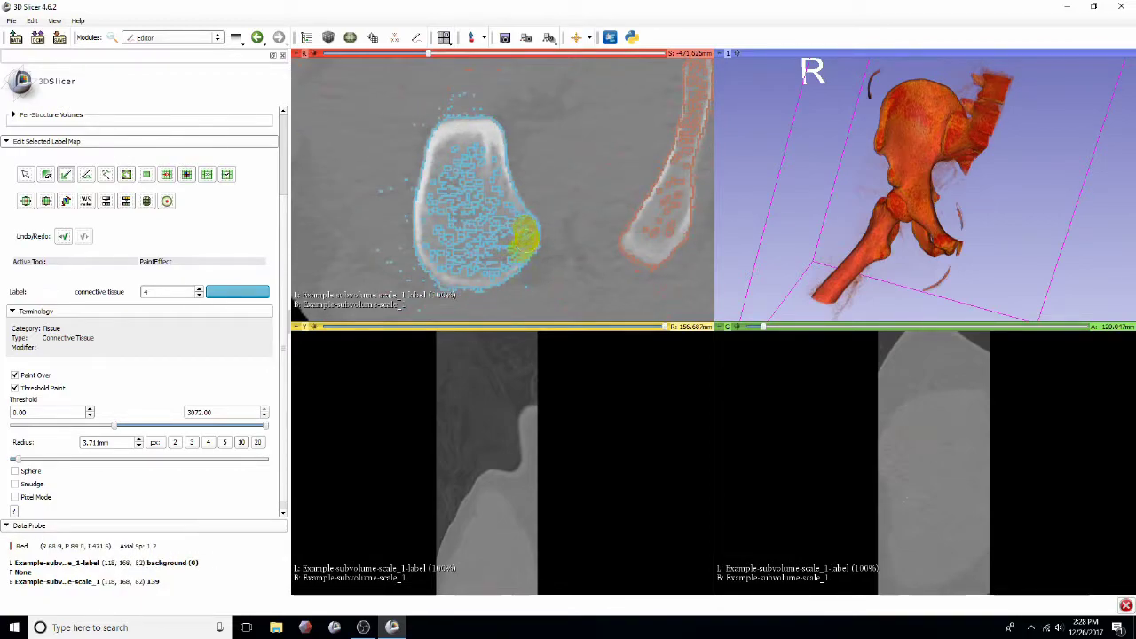
pyautogui.scroll(-2, 508, 254)
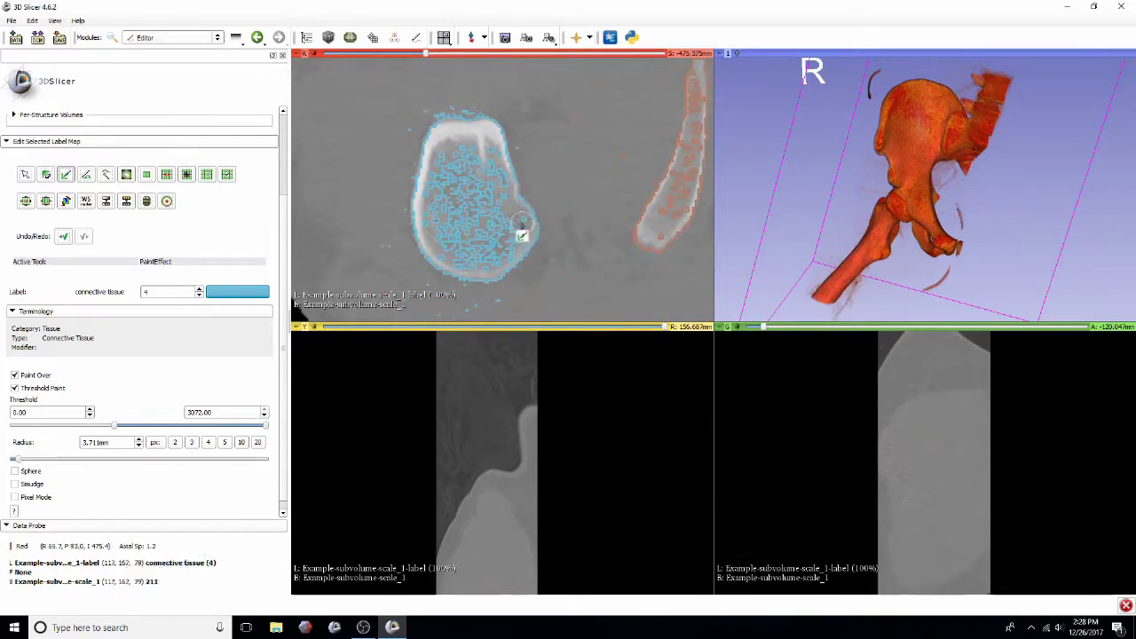
pyautogui.scroll(-1, 506, 235)
pyautogui.scroll(-10, 501, 204)
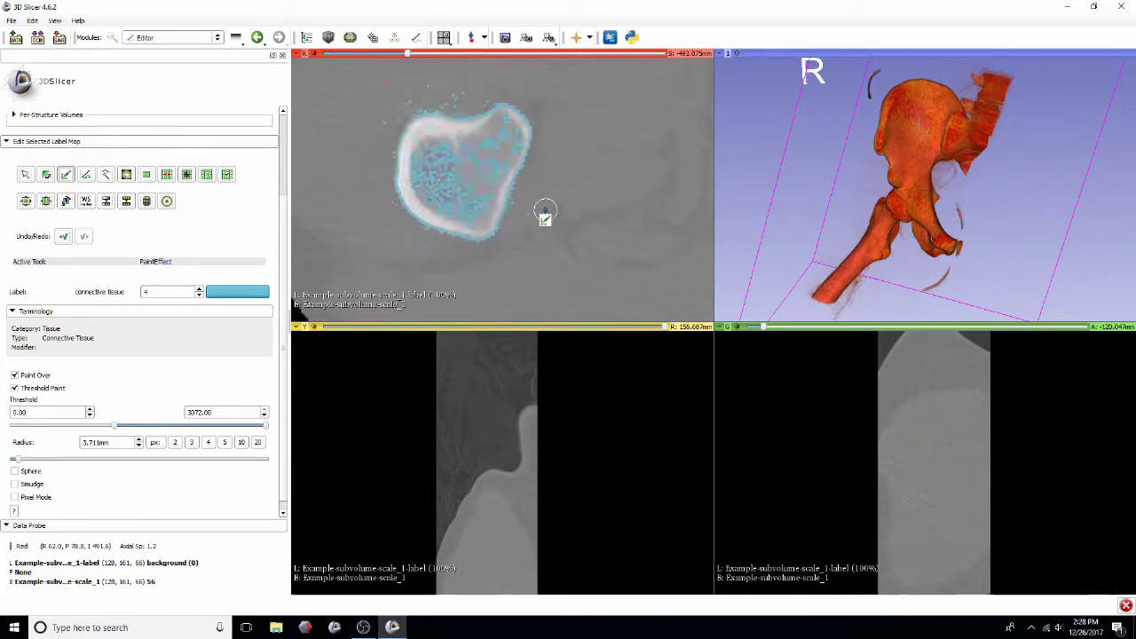
pyautogui.scroll(-3, 512, 177)
# Go to the iliac axial slice at S -299.625 mm and make right hip (269) the active label.
pyautogui.scroll(20, 507, 204)
pyautogui.moveTo(507, 208); pyautogui.dragTo(527, 233, button='right')
pyautogui.moveTo(503, 54); pyautogui.dragTo(600, 53)
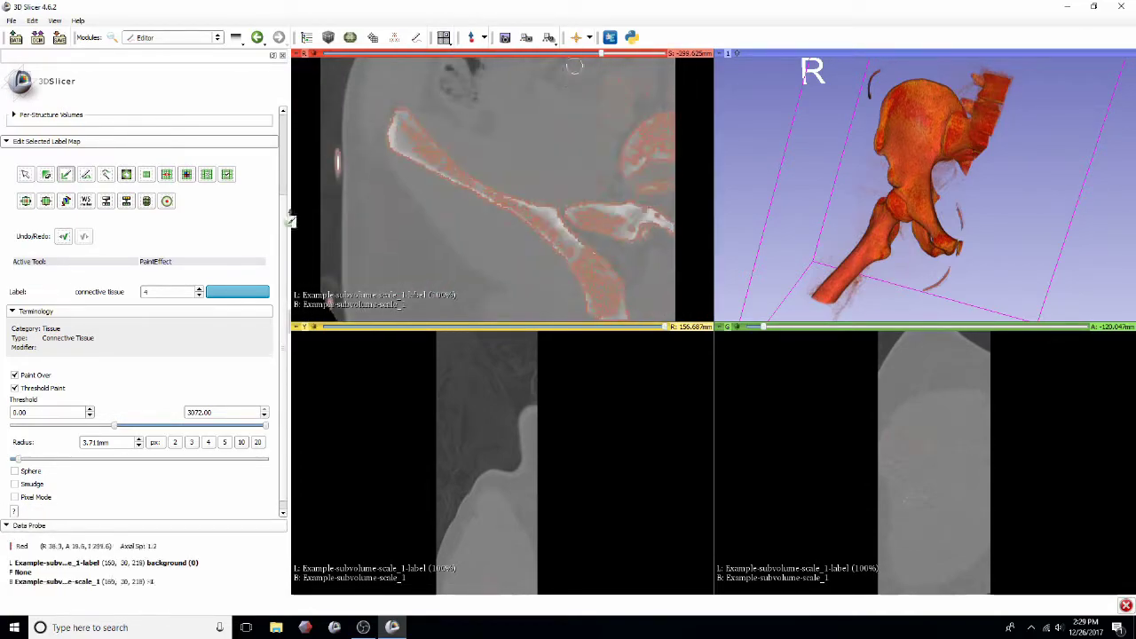
pyautogui.click(234, 296)
pyautogui.click(314, 401)
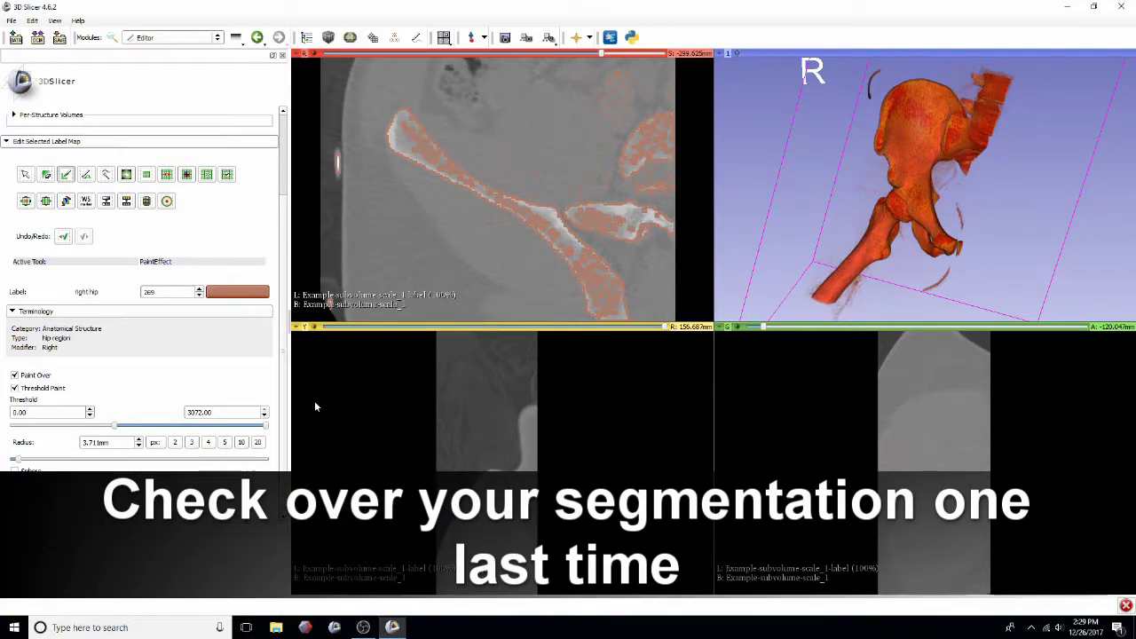
# Review the right hip and femur labels through the axial slices from the iliac crest down past the femoral head.
pyautogui.scroll(3, 467, 237)
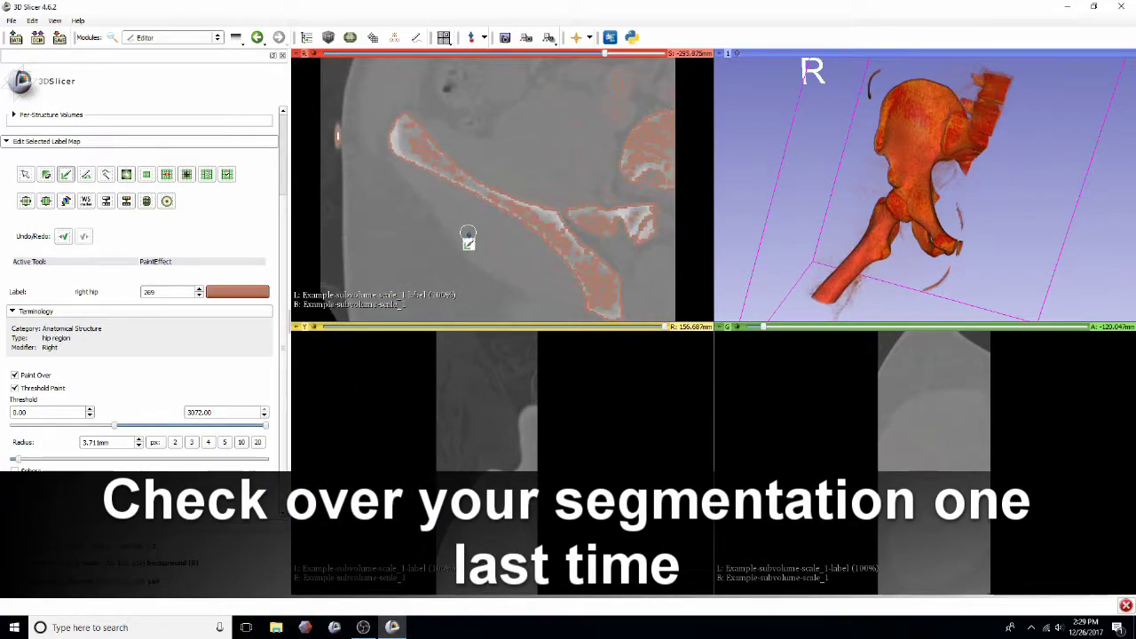
pyautogui.scroll(4, 576, 116)
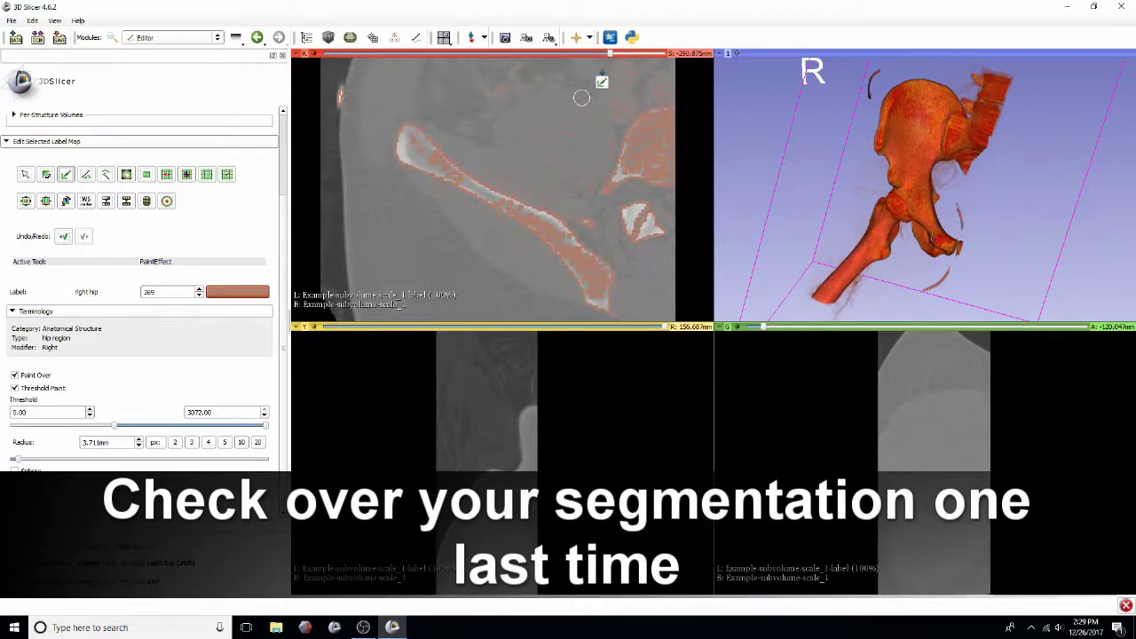
pyautogui.scroll(20, 574, 182)
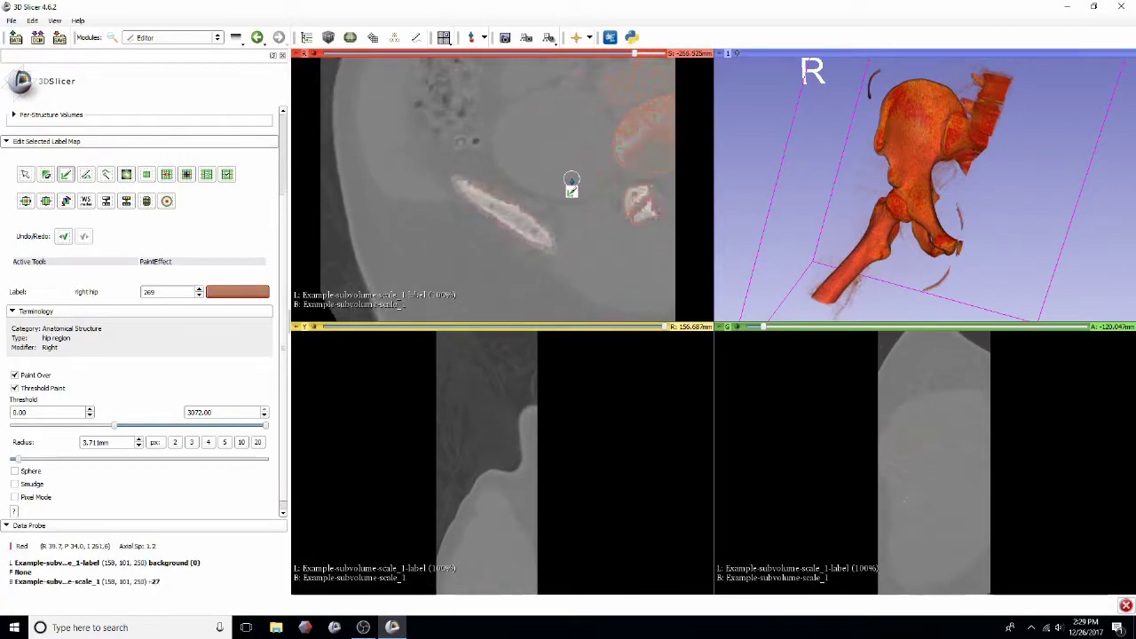
pyautogui.scroll(-20, 571, 182)
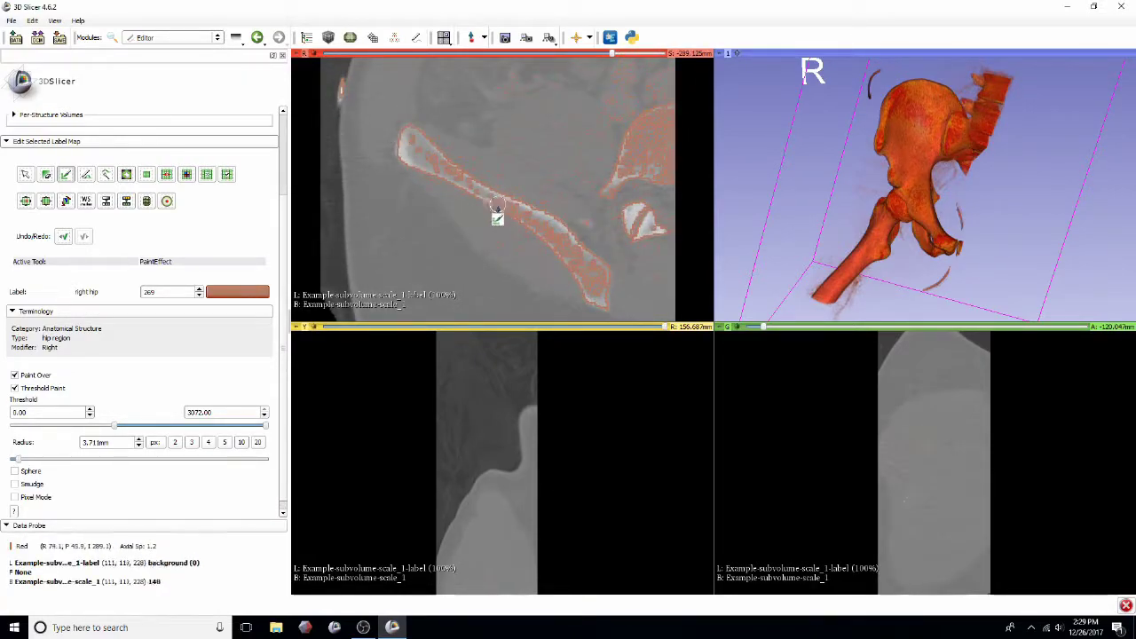
pyautogui.scroll(-18, 426, 213)
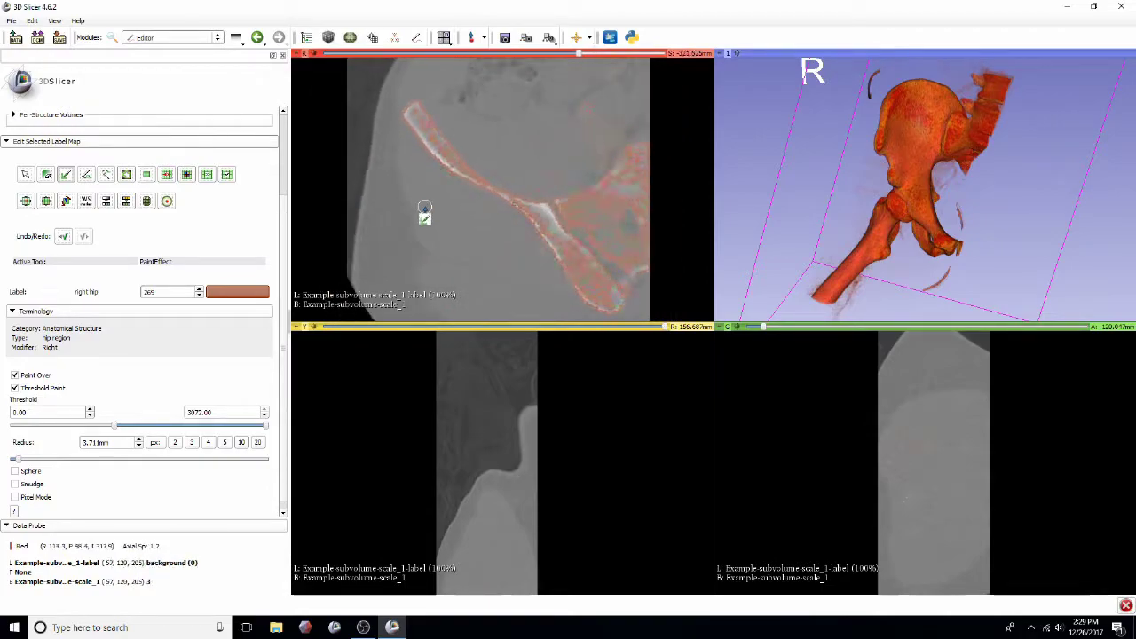
pyautogui.scroll(-20, 425, 213)
pyautogui.scroll(-20, 393, 235)
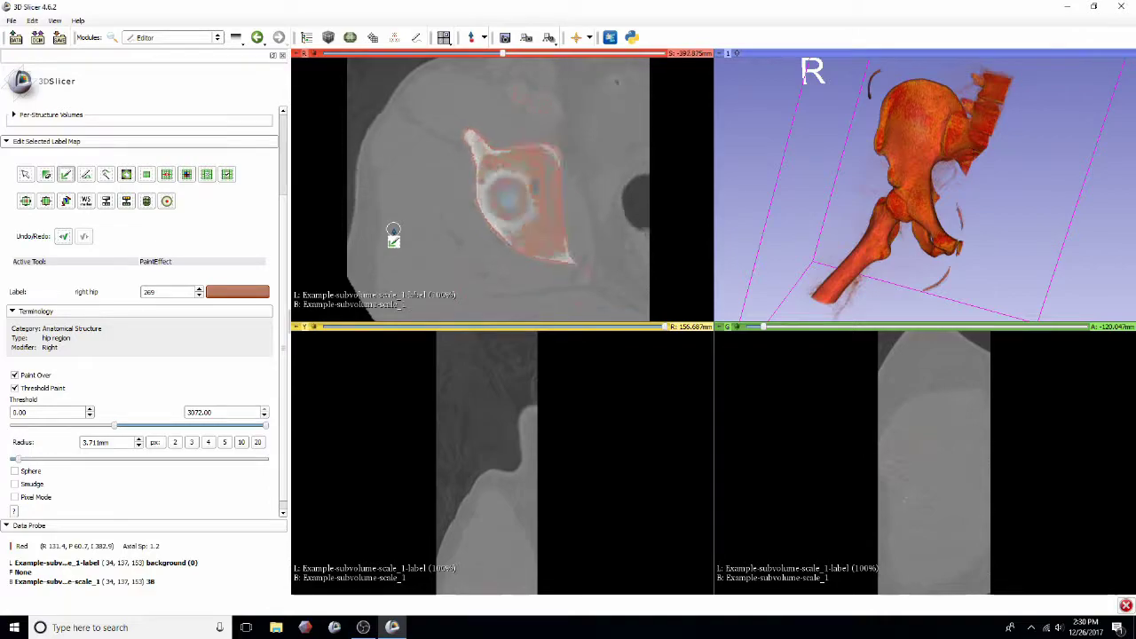
pyautogui.scroll(-20, 393, 233)
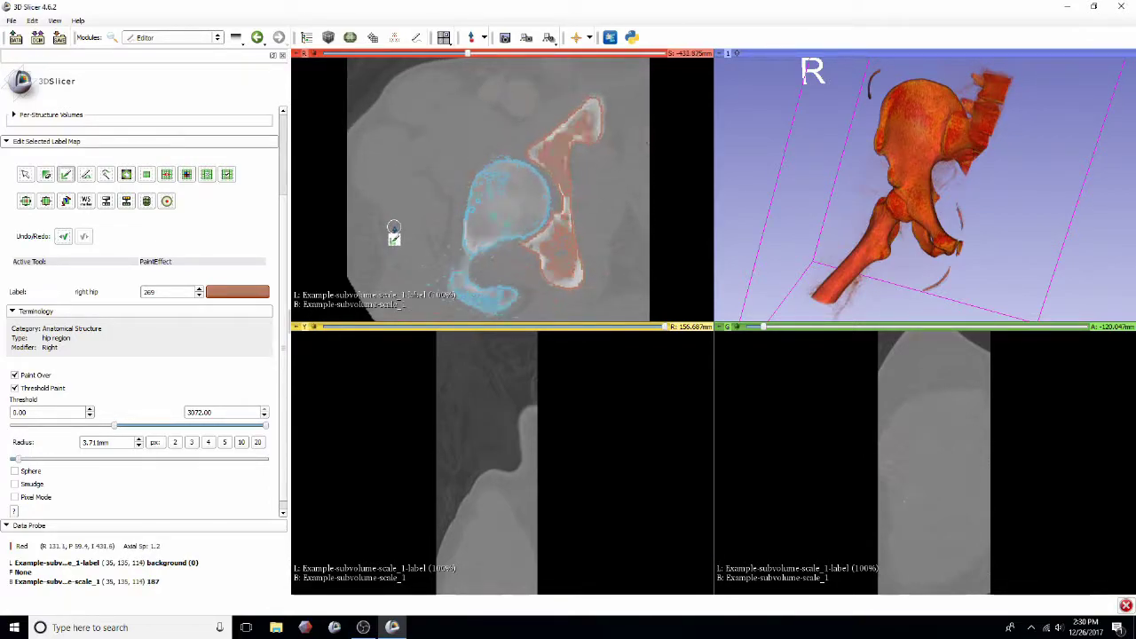
pyautogui.scroll(-10, 393, 231)
# Paint the gaps in the pelvic bone in front of the femoral head with the right hip label, up to S -421.625 mm.
pyautogui.scroll(3, 393, 230)
pyautogui.moveTo(581, 222); pyautogui.dragTo(583, 275, button='right')
pyautogui.moveTo(585, 203); pyautogui.dragTo(544, 211, button='middle')
pyautogui.scroll(5, 543, 206)
pyautogui.moveTo(529, 165); pyautogui.dragTo(536, 174)
pyautogui.scroll(1, 538, 174)
pyautogui.scroll(3, 553, 163)
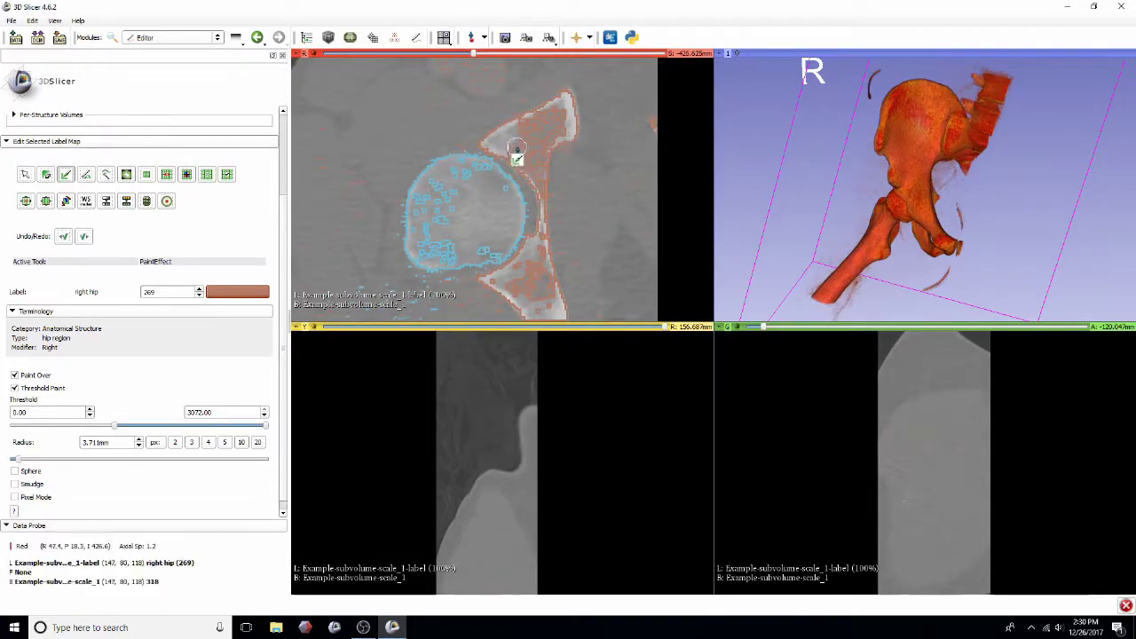
pyautogui.moveTo(519, 151); pyautogui.dragTo(533, 170)
pyautogui.scroll(5, 583, 193)
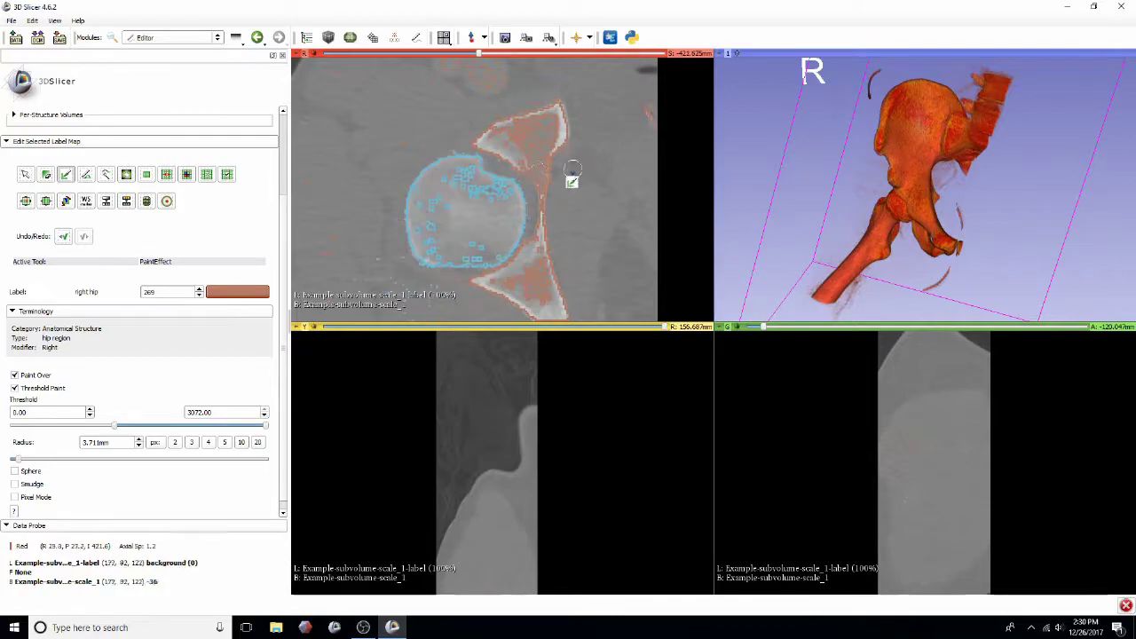
# Fill and check the acetabular bone around the femoral head in the axial slices up to S -382.875 mm.
pyautogui.scroll(1, 538, 172)
pyautogui.scroll(4, 541, 149)
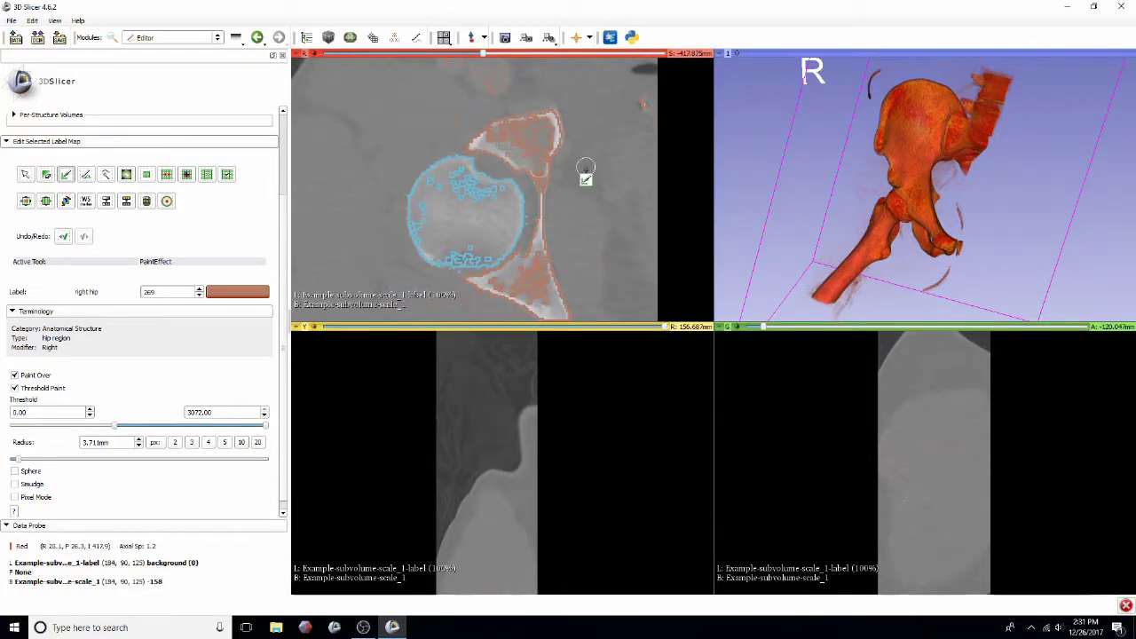
pyautogui.scroll(2, 545, 169)
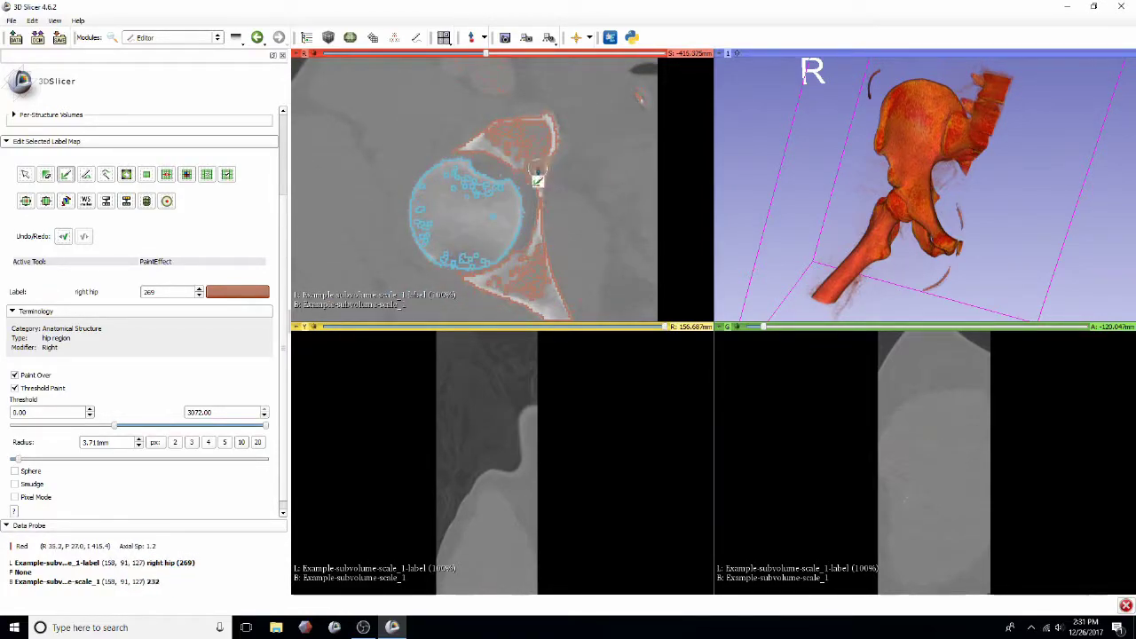
pyautogui.scroll(3, 532, 171)
pyautogui.scroll(3, 530, 182)
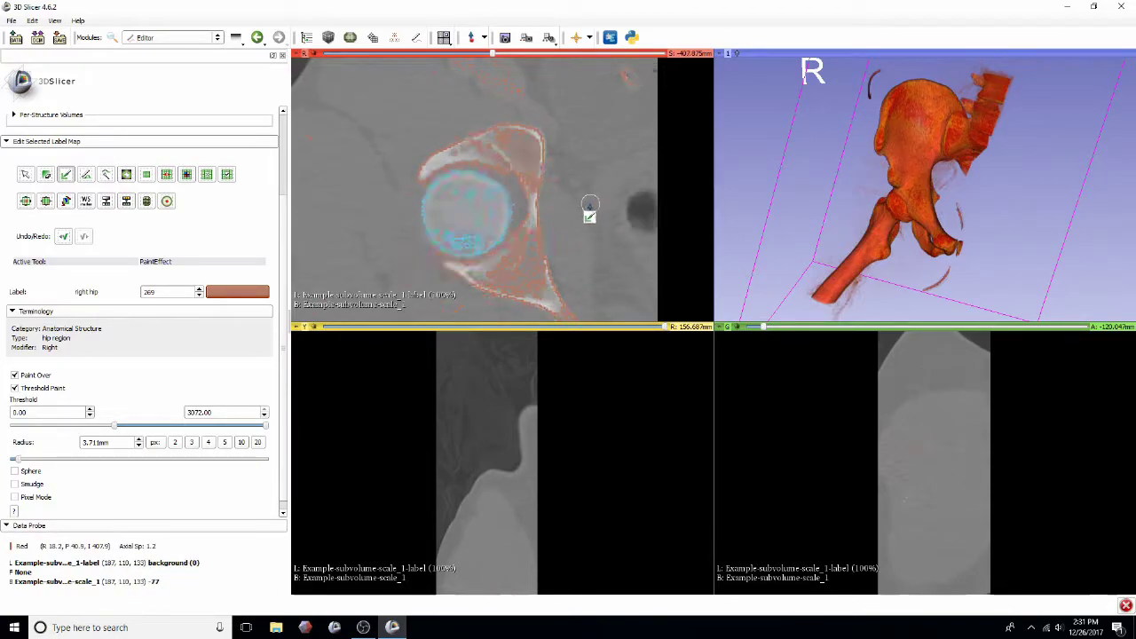
pyautogui.scroll(3, 546, 184)
pyautogui.scroll(-3, 552, 184)
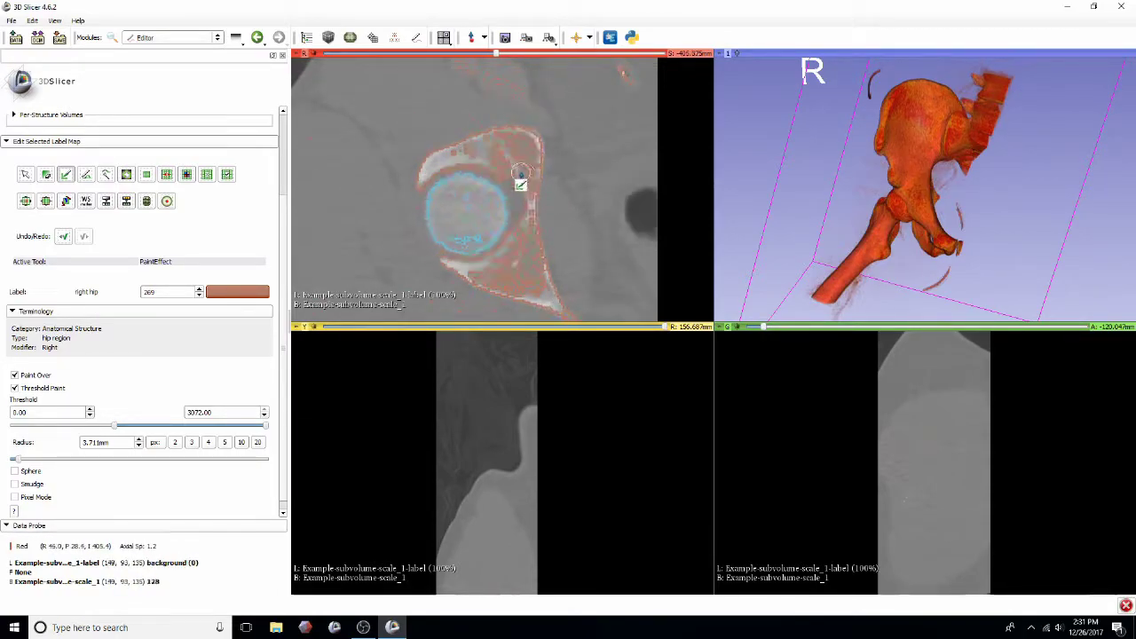
pyautogui.scroll(15, 548, 168)
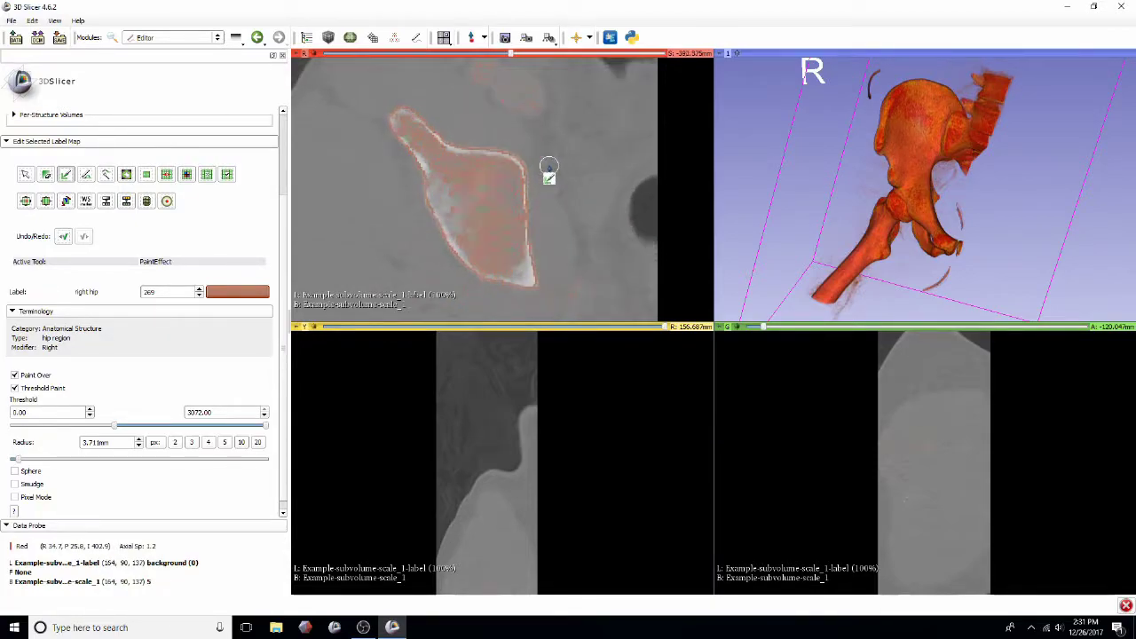
pyautogui.scroll(3, 84, 239)
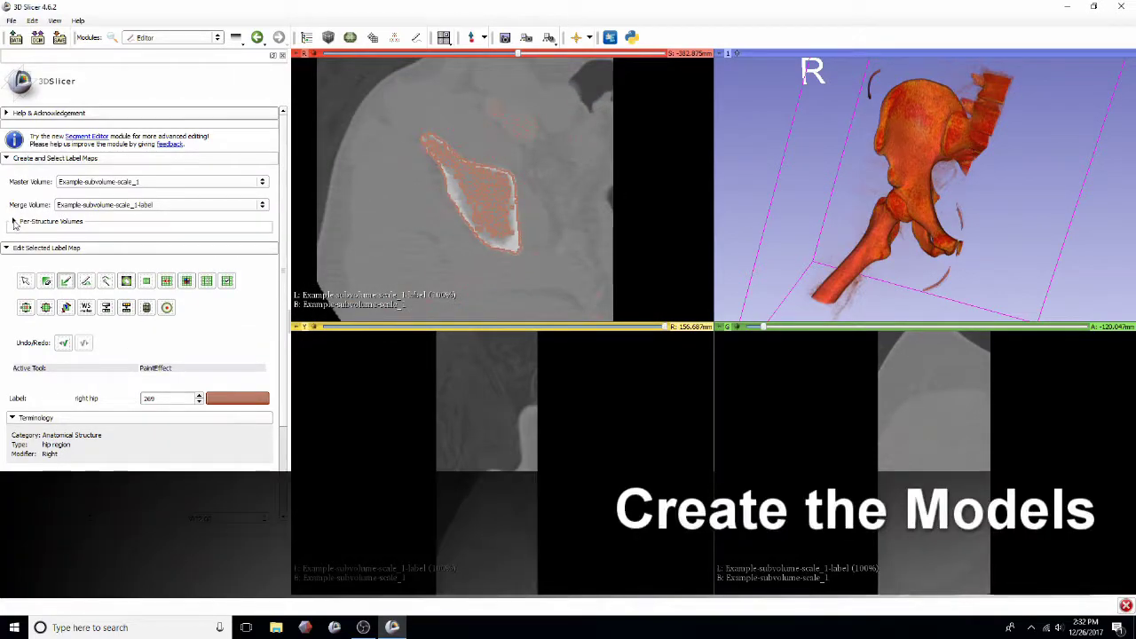
# Split the merge volume into per-structure volumes, and merge and build a model for each structure.
pyautogui.click(173, 38)
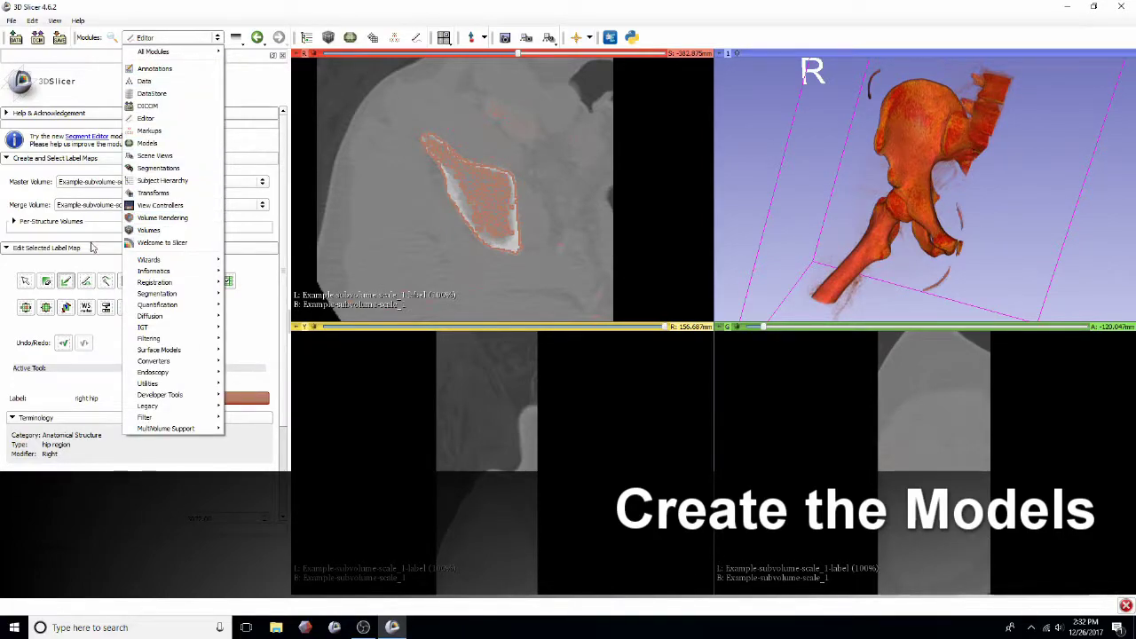
pyautogui.click(18, 222)
pyautogui.click(18, 223)
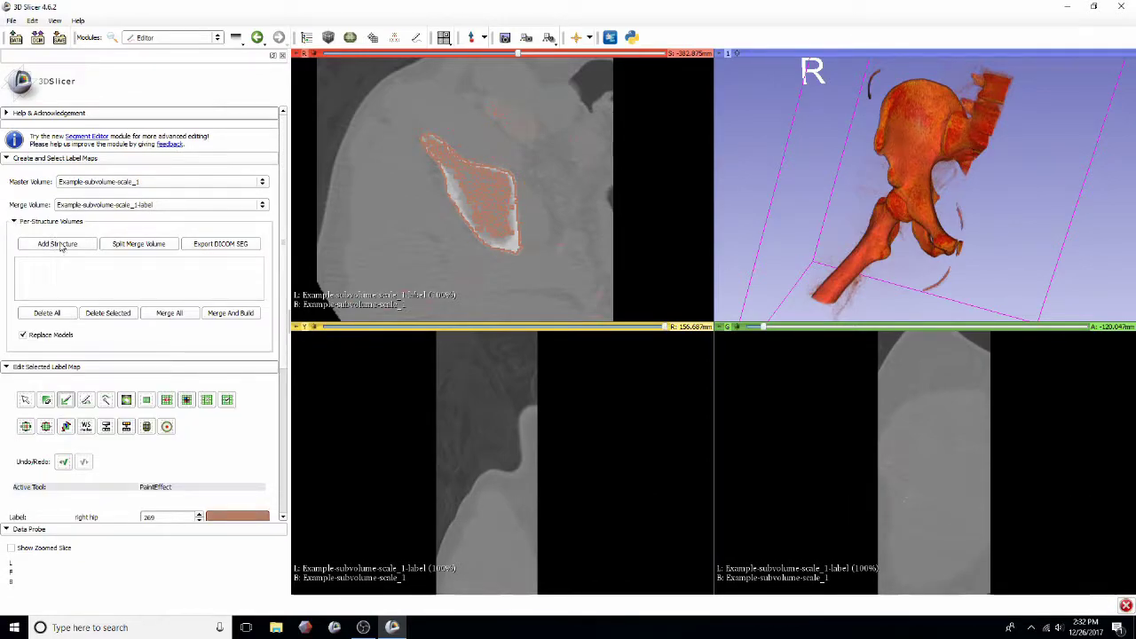
pyautogui.click(139, 244)
pyautogui.click(220, 313)
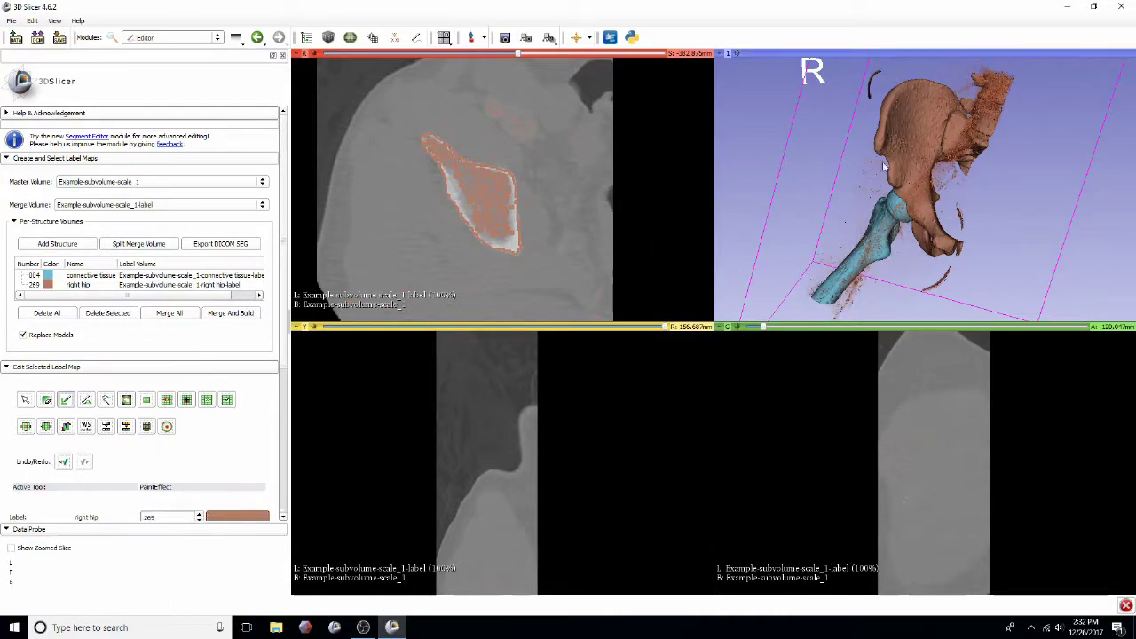
# Examine the femur and hip models in 3D around the hip joint for a clean separation.
pyautogui.scroll(2, 886, 207)
pyautogui.scroll(3, 887, 204)
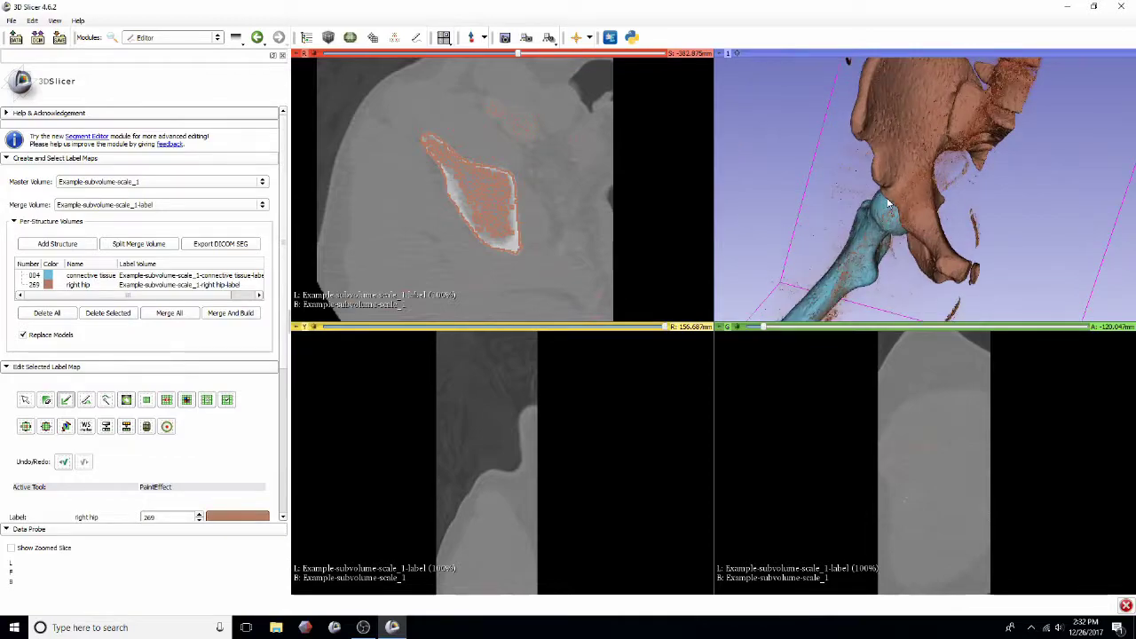
pyautogui.moveTo(843, 221); pyautogui.dragTo(1080, 227)
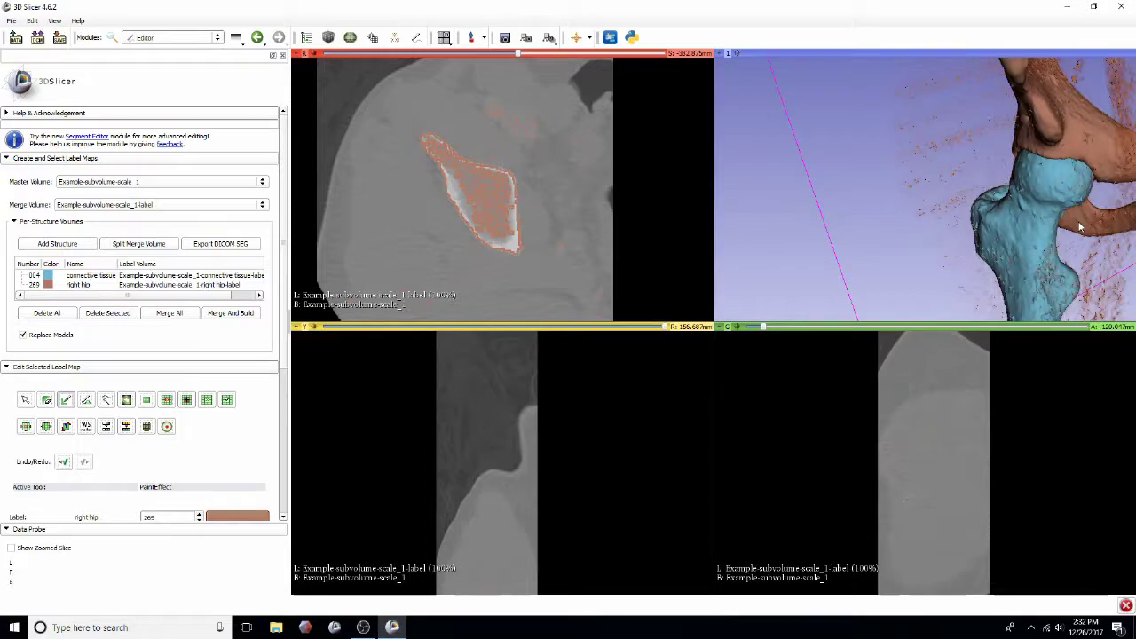
pyautogui.scroll(-2, 1080, 227)
pyautogui.moveTo(1080, 227); pyautogui.dragTo(1039, 211)
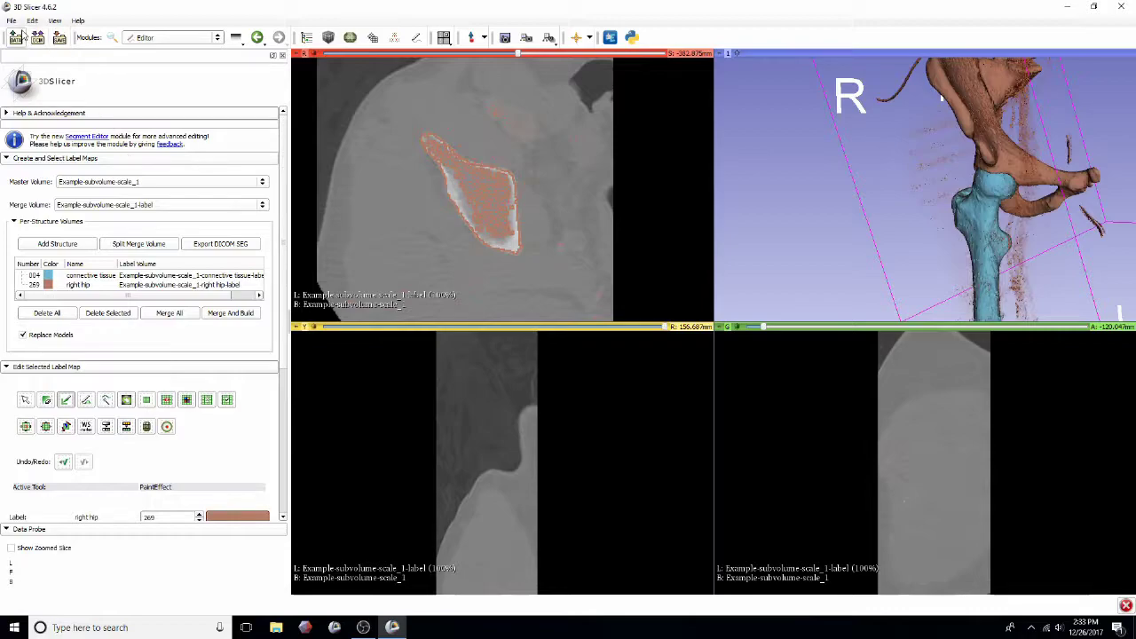
# Choose only the Model_4_connective_tissue and Model_269_right_hip files for saving, both in STL format.
pyautogui.click(60, 37)
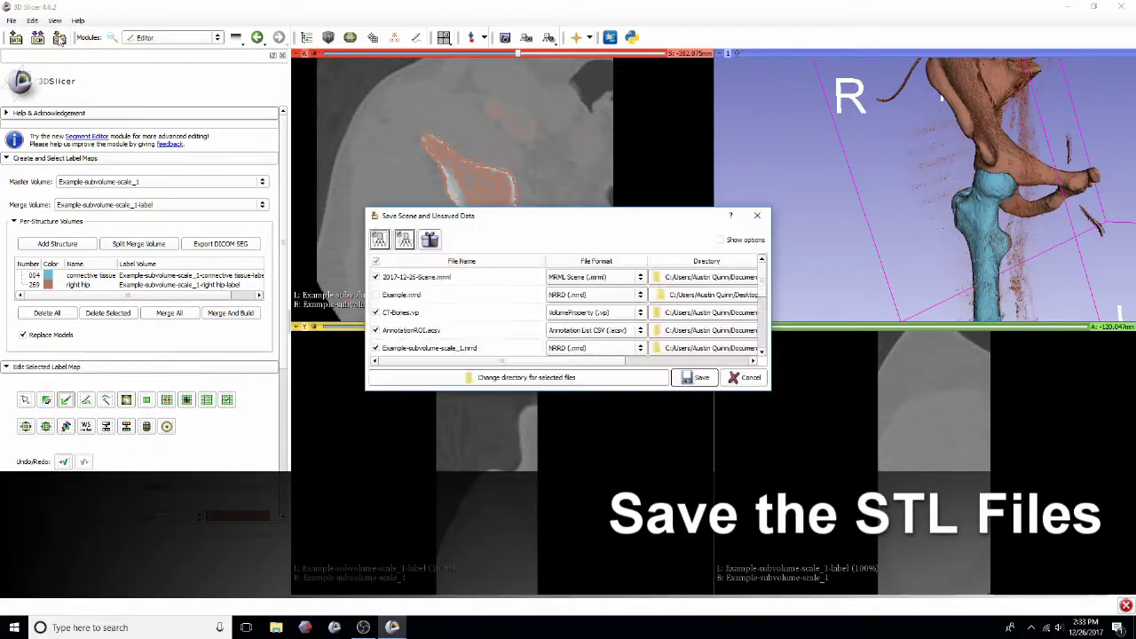
pyautogui.click(376, 261)
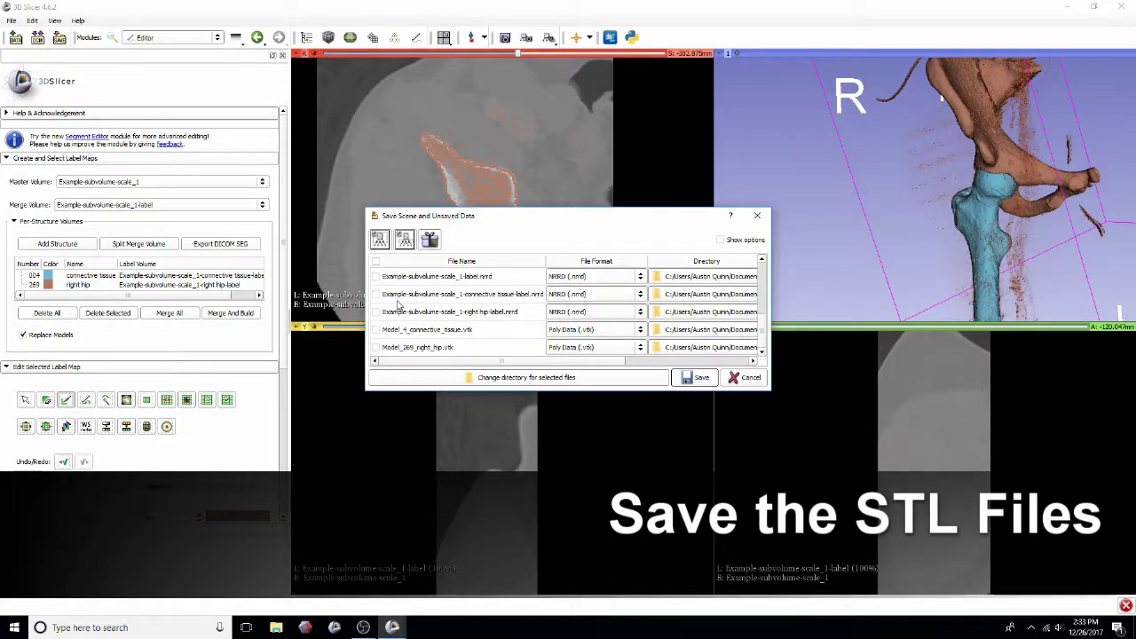
pyautogui.click(375, 329)
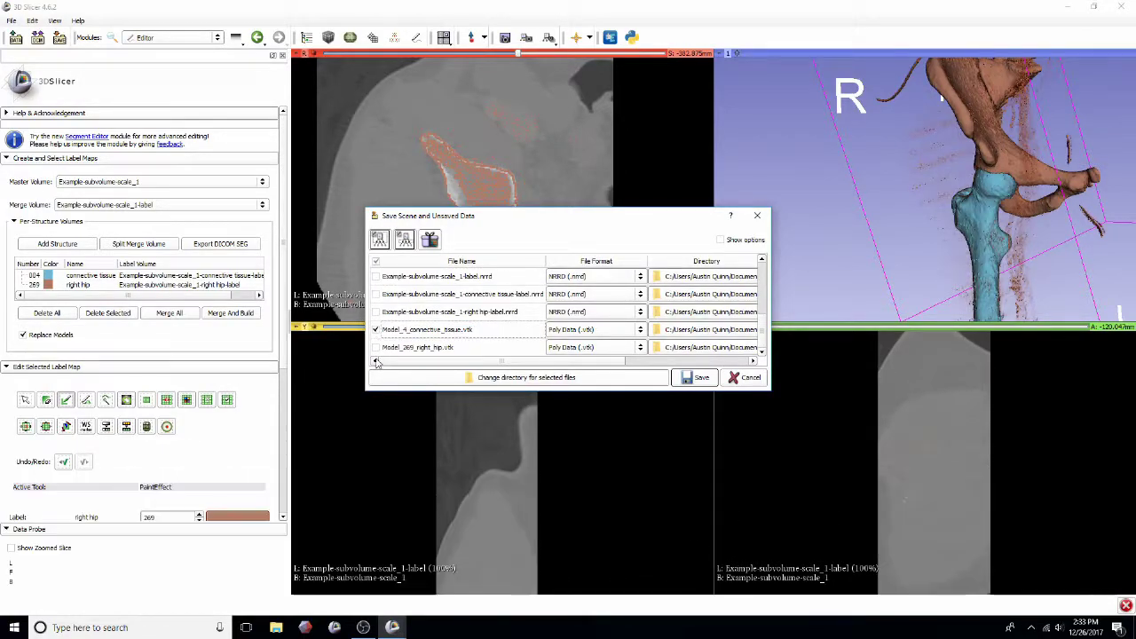
pyautogui.click(596, 331)
pyautogui.click(600, 350)
pyautogui.click(586, 350)
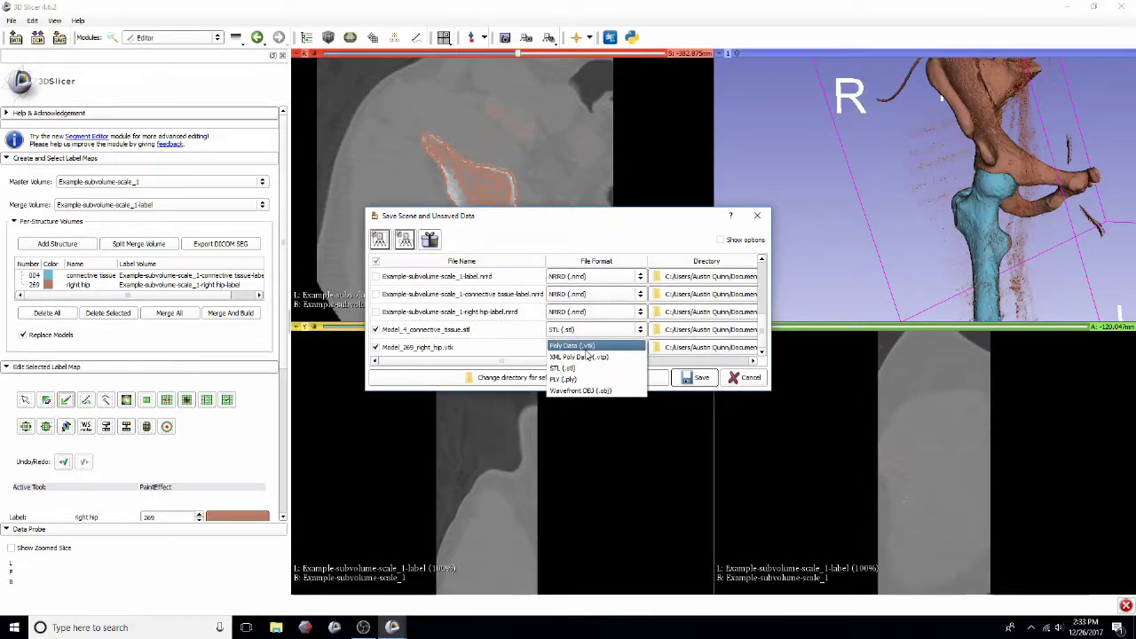
pyautogui.click(586, 364)
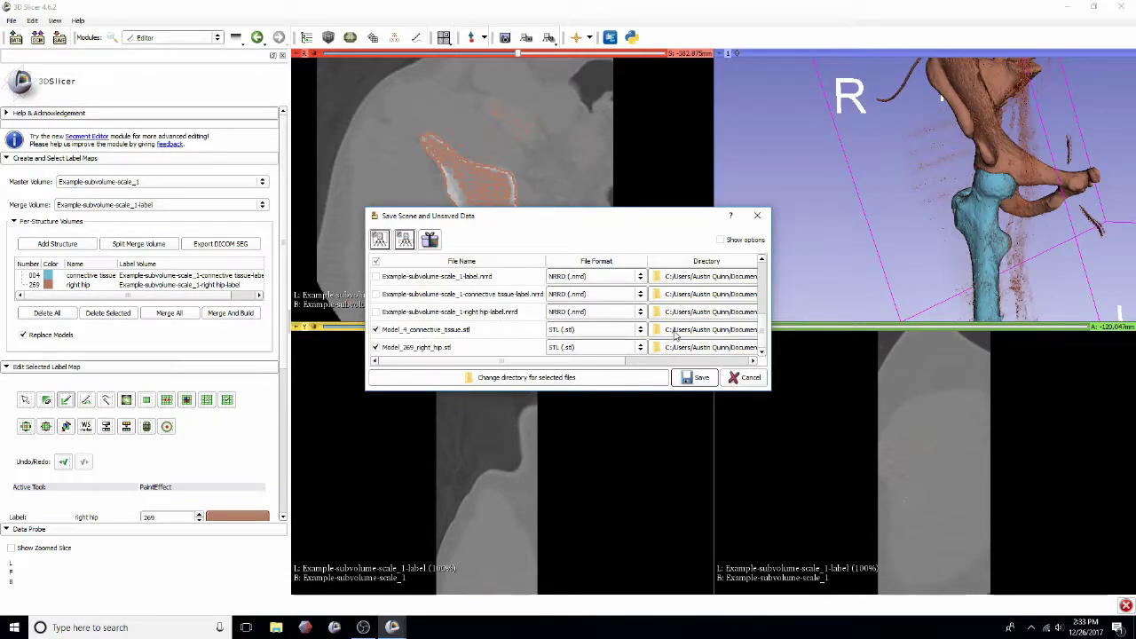
# Set the Desktop as the directory for the selected model files and save both STL files there.
pyautogui.click(637, 377)
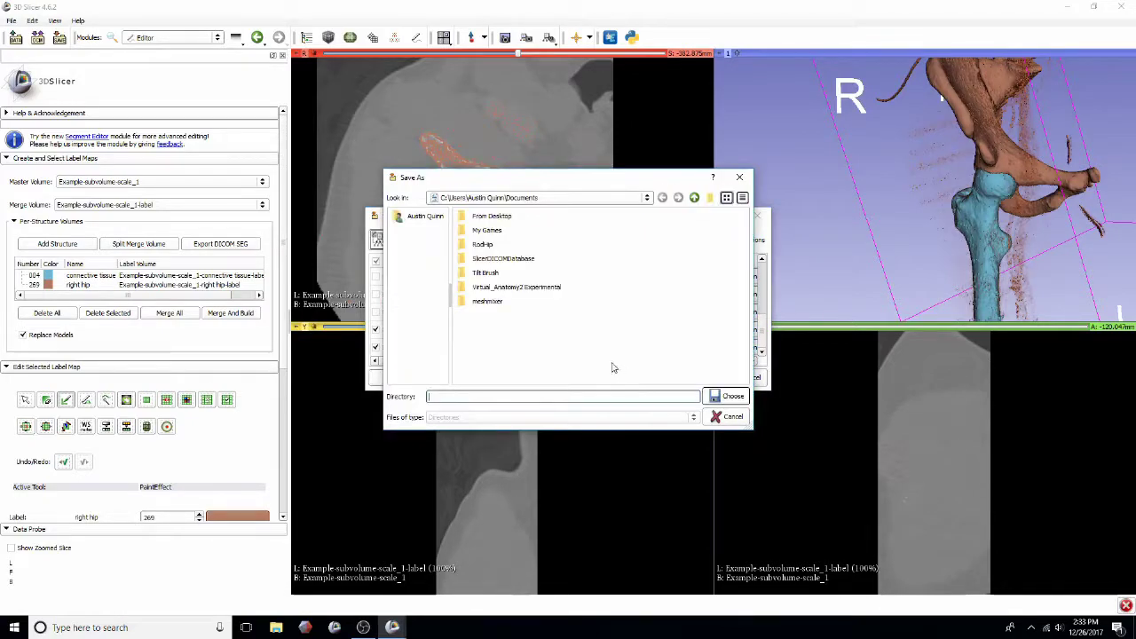
pyautogui.click(430, 217)
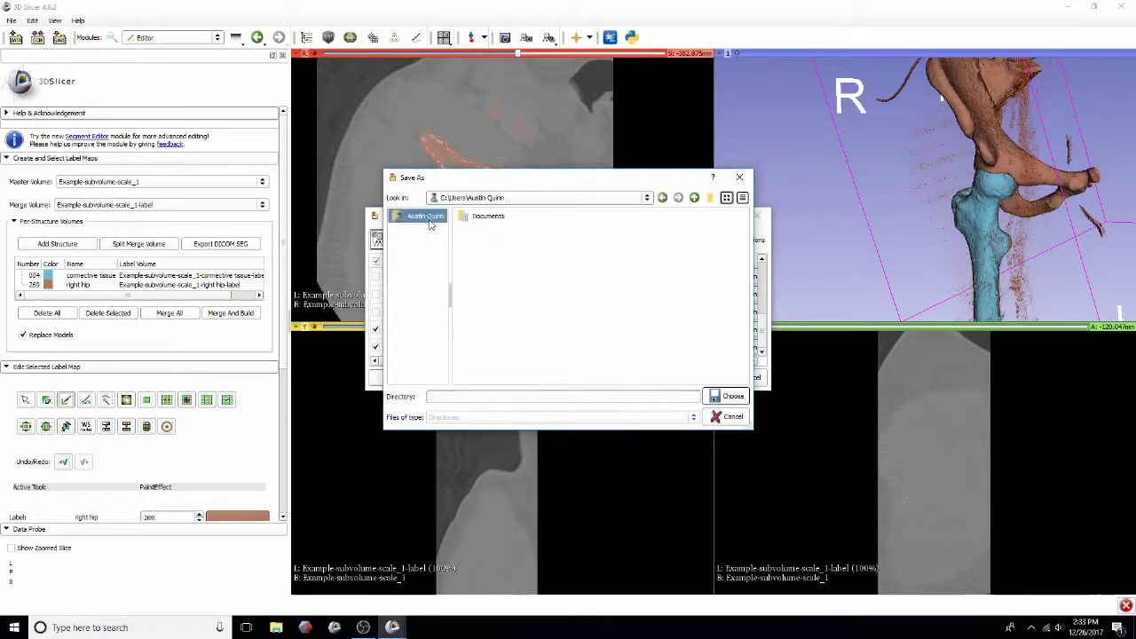
pyautogui.click(487, 288)
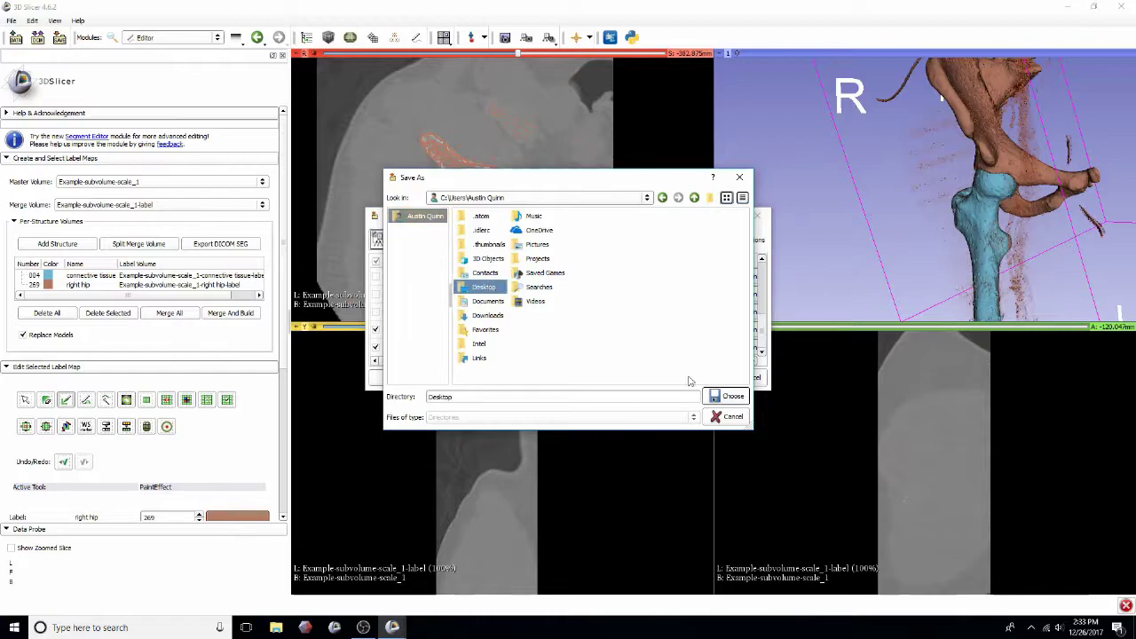
pyautogui.click(727, 397)
pyautogui.click(698, 380)
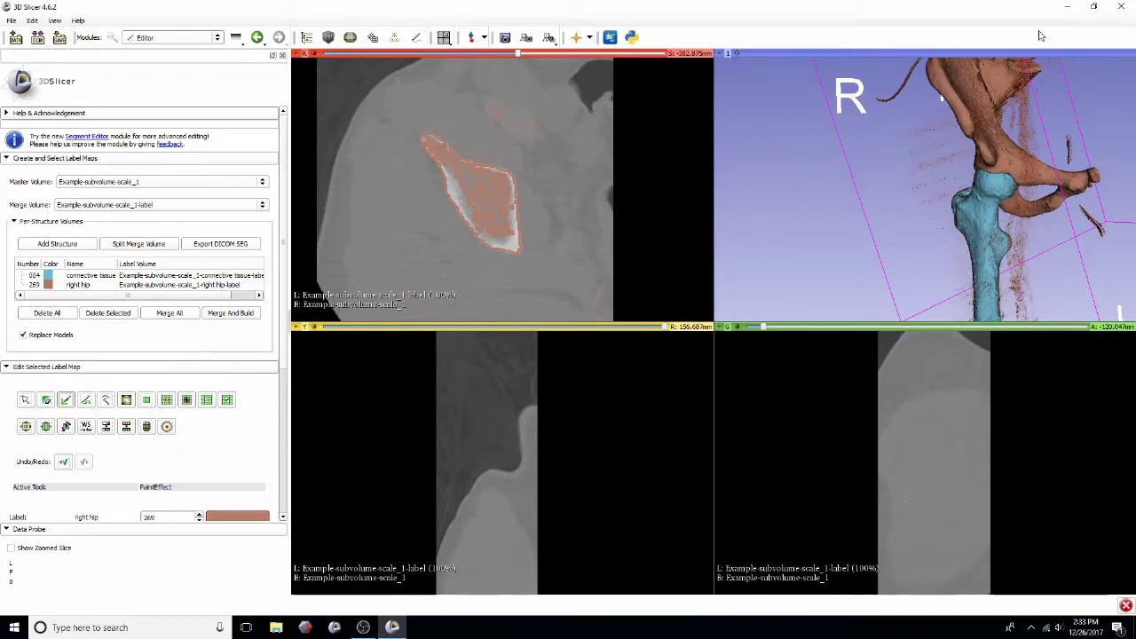
# Switch to Meshmixer, import the Model_269_right_hip STL from the desktop, and maximize the window.
pyautogui.click(1067, 7)
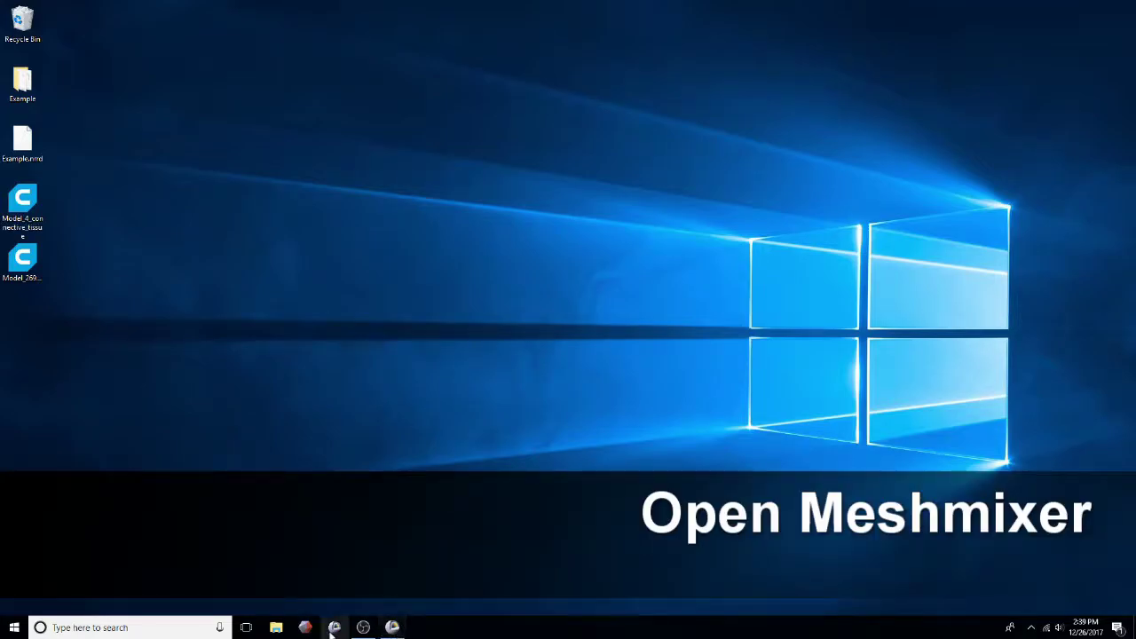
pyautogui.click(304, 627)
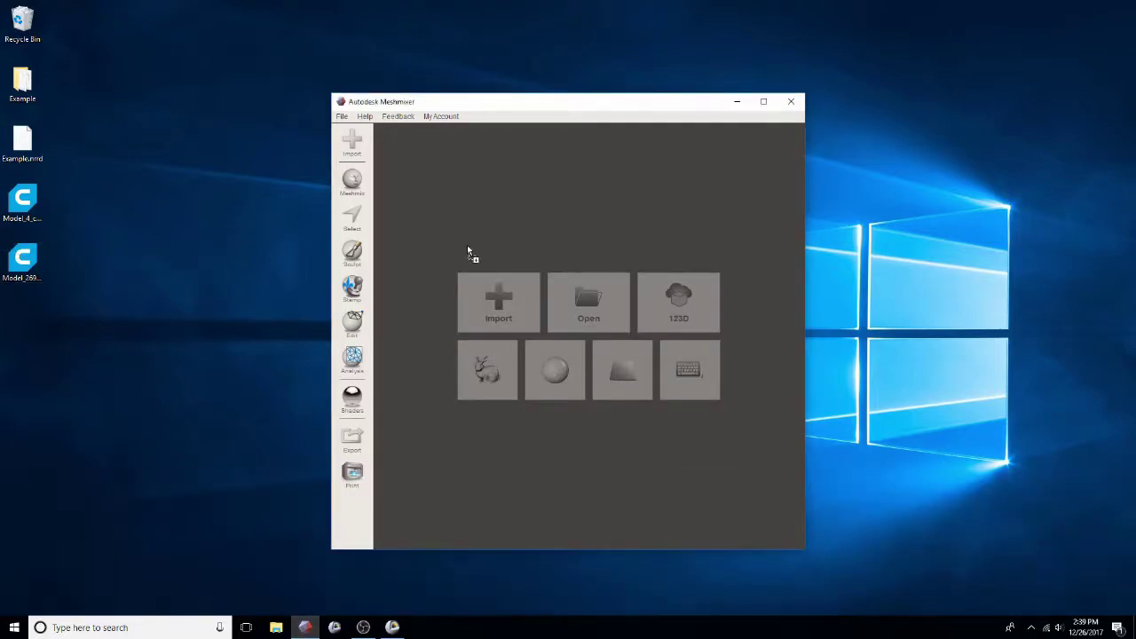
pyautogui.moveTo(529, 239); pyautogui.dragTo(527, 233)
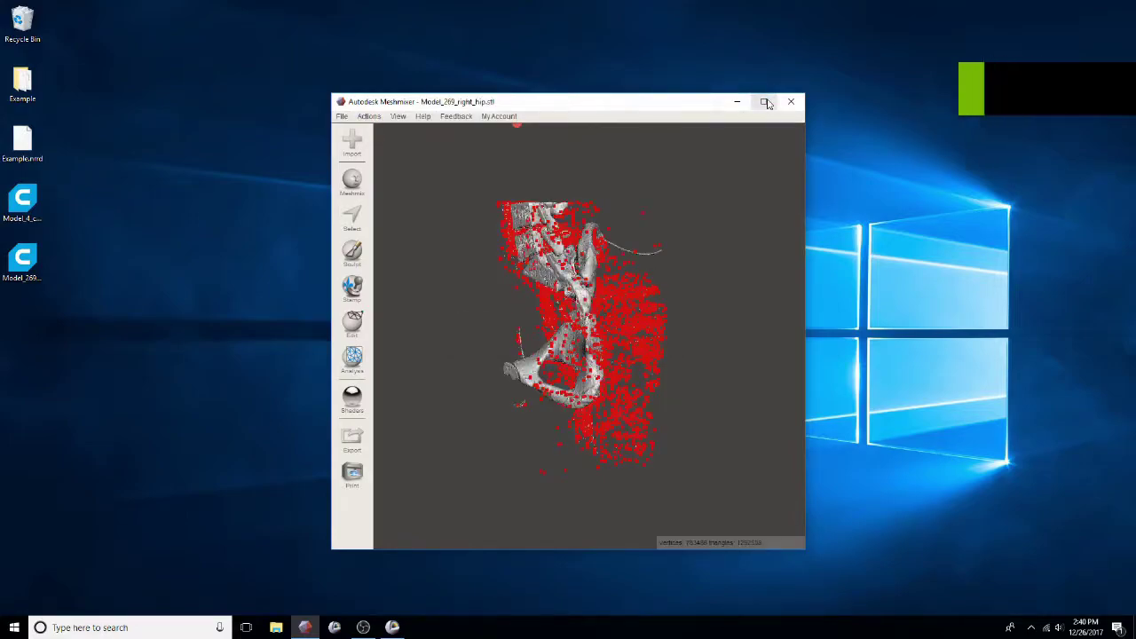
pyautogui.click(765, 102)
# Select the connected hip bone, invert the selection to the loose noise fragments, and discard them.
pyautogui.moveTo(489, 257); pyautogui.dragTo(986, 243, button='right')
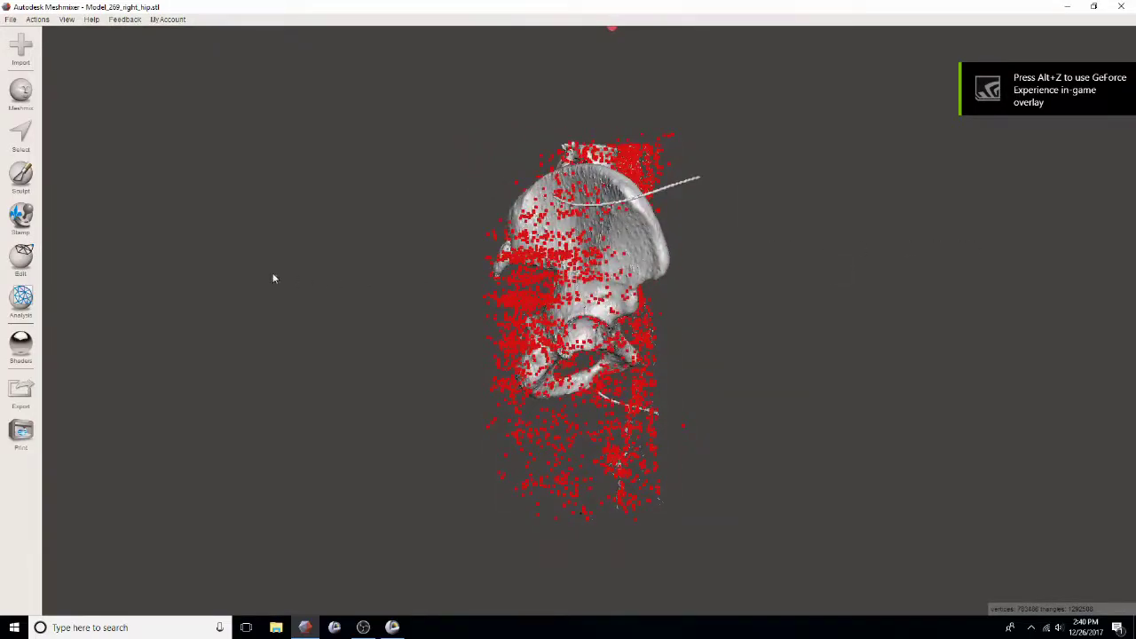
pyautogui.click(21, 134)
pyautogui.click(647, 248)
pyautogui.moveTo(95, 40)
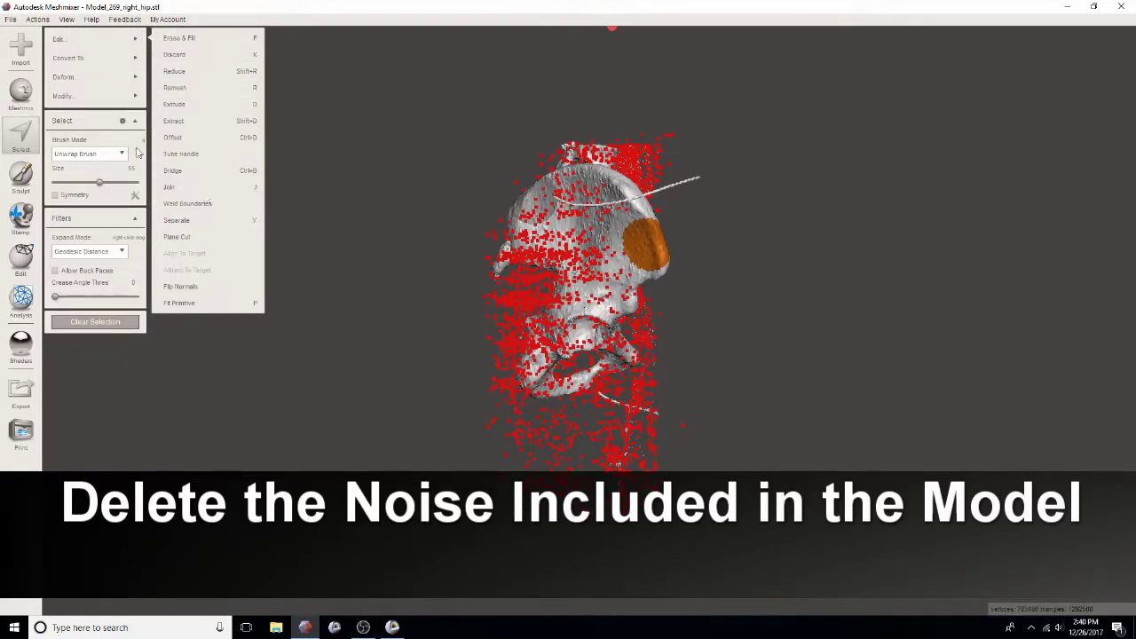
pyautogui.moveTo(124, 96)
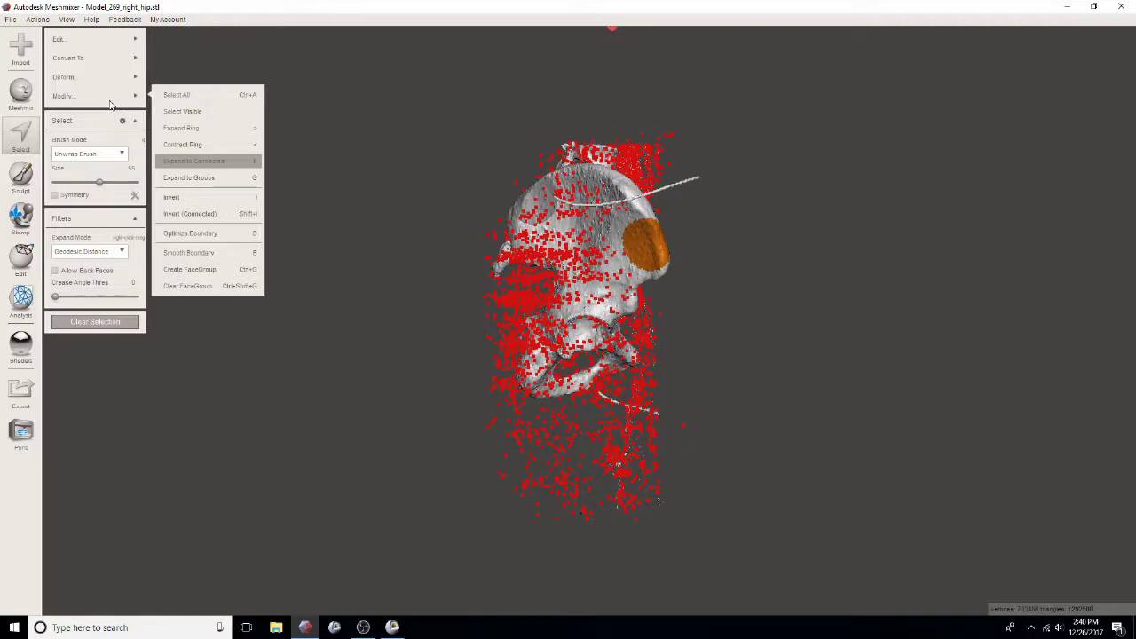
pyautogui.press('e')
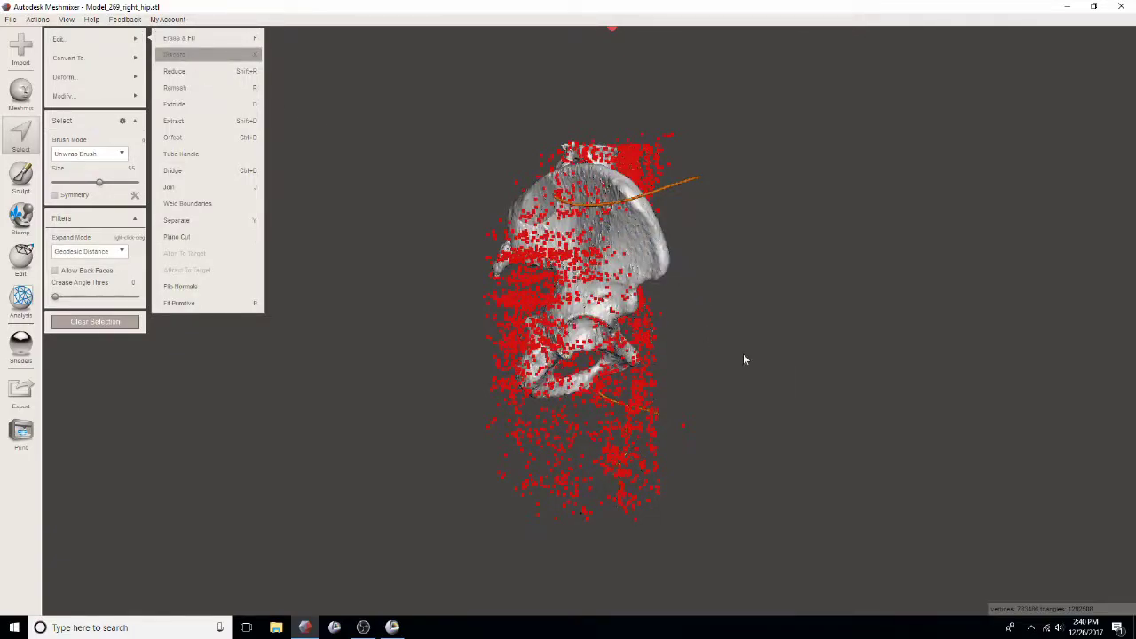
# Select the entire connected hip mesh and smooth it with Shape Preserving smoothing at 1 and smoothing scale 4.
pyautogui.moveTo(766, 350); pyautogui.dragTo(717, 339, button='right')
pyautogui.click(21, 133)
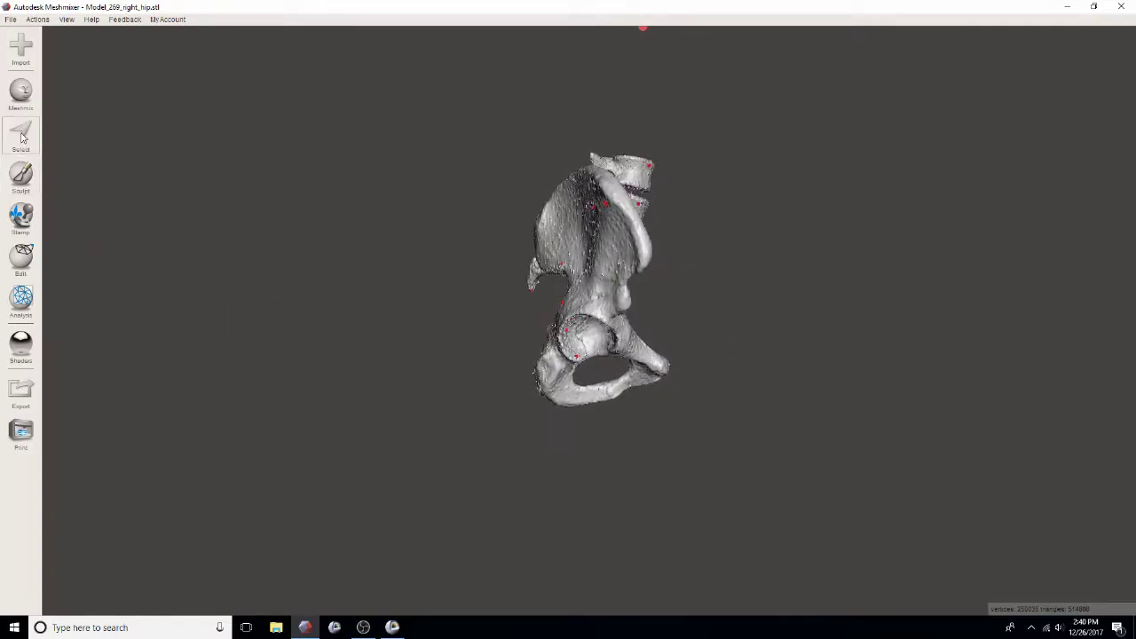
pyautogui.click(610, 254)
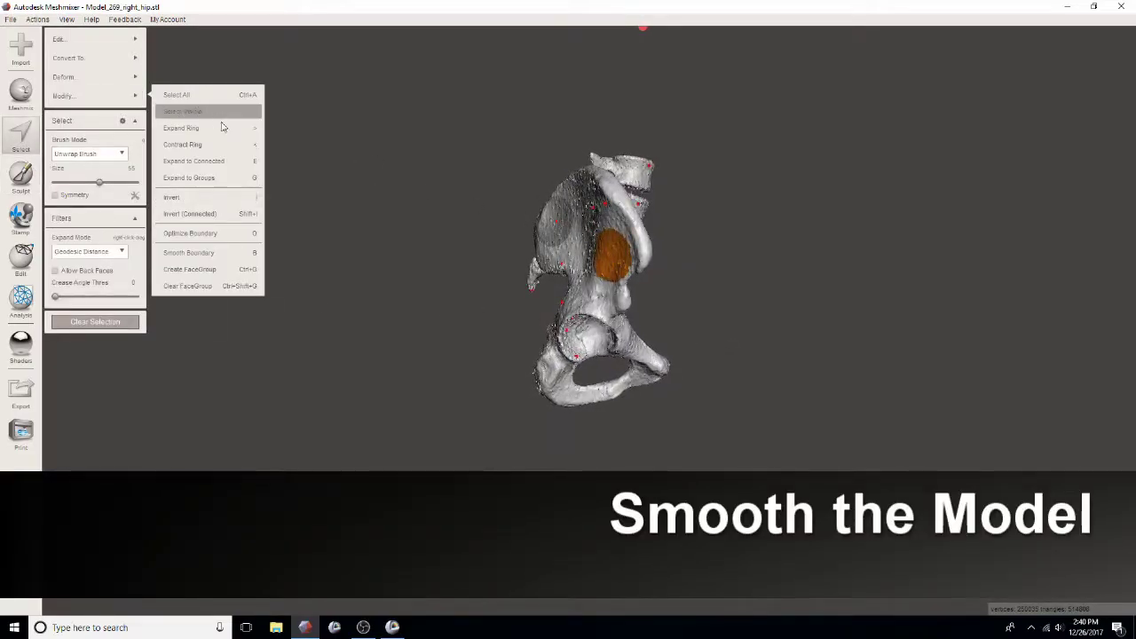
pyautogui.click(193, 161)
pyautogui.moveTo(124, 77)
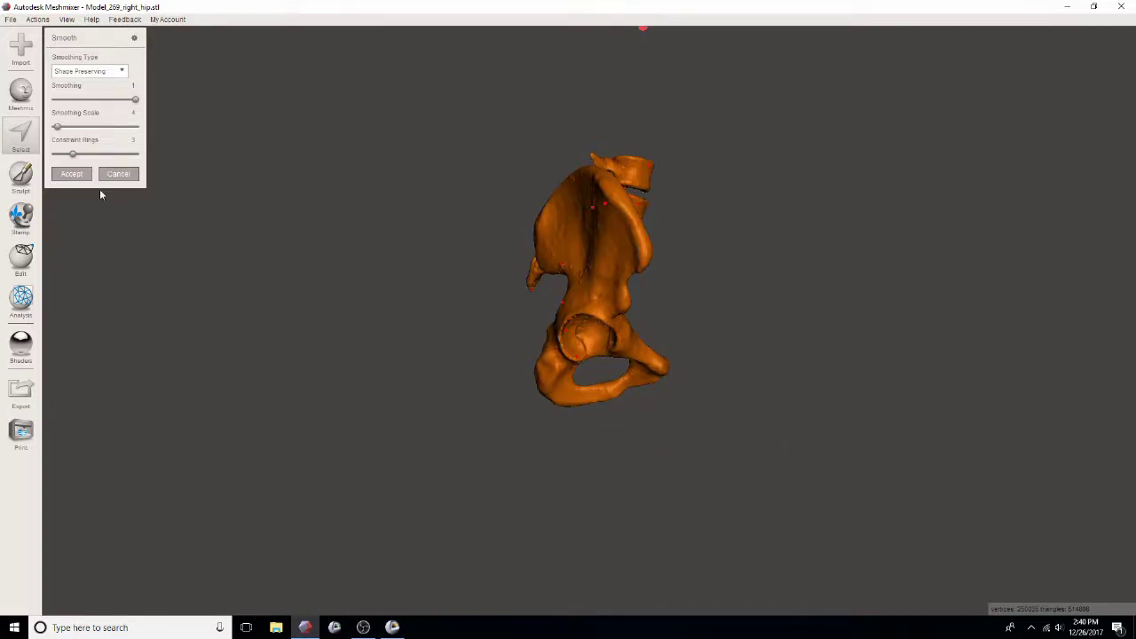
# Plane-cut the model roughly horizontally through the ilium above the acetabulum, discarding the upper half with the spine and using Remeshed Fill.
pyautogui.click(19, 259)
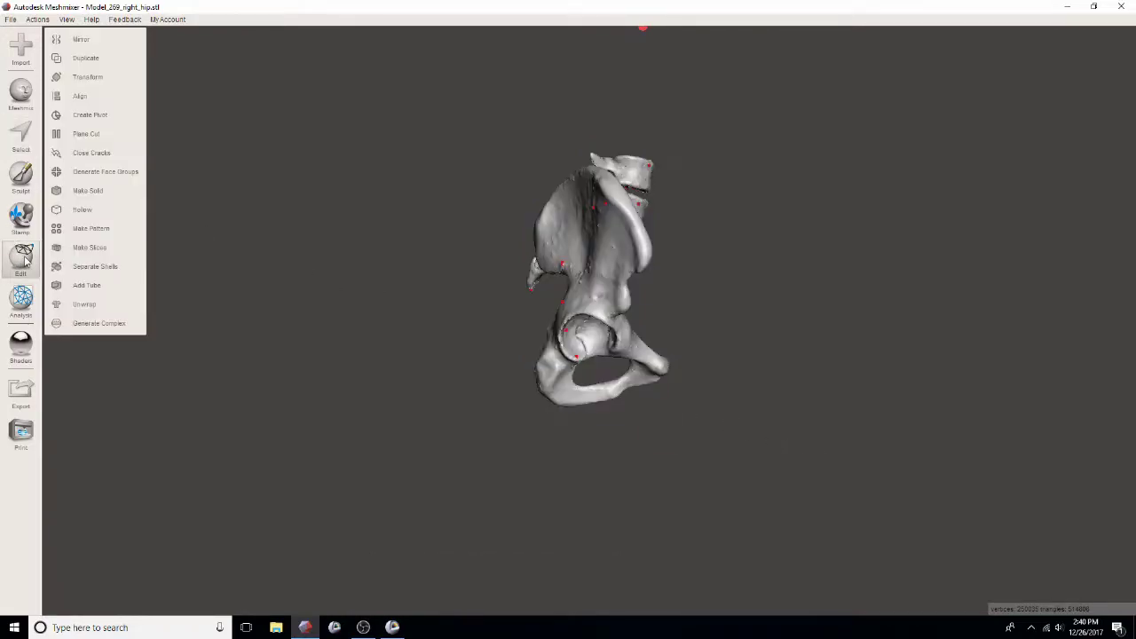
pyautogui.click(108, 133)
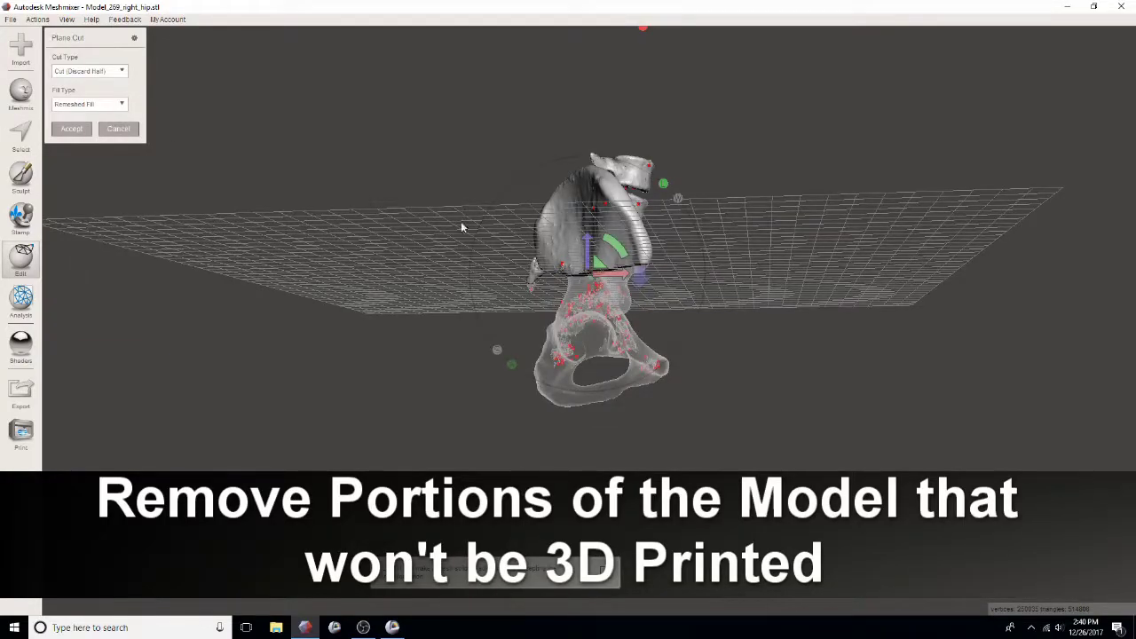
pyautogui.moveTo(561, 304); pyautogui.dragTo(675, 306, button='right')
pyautogui.moveTo(606, 269); pyautogui.dragTo(578, 263, button='right')
pyautogui.moveTo(544, 243); pyautogui.dragTo(602, 285)
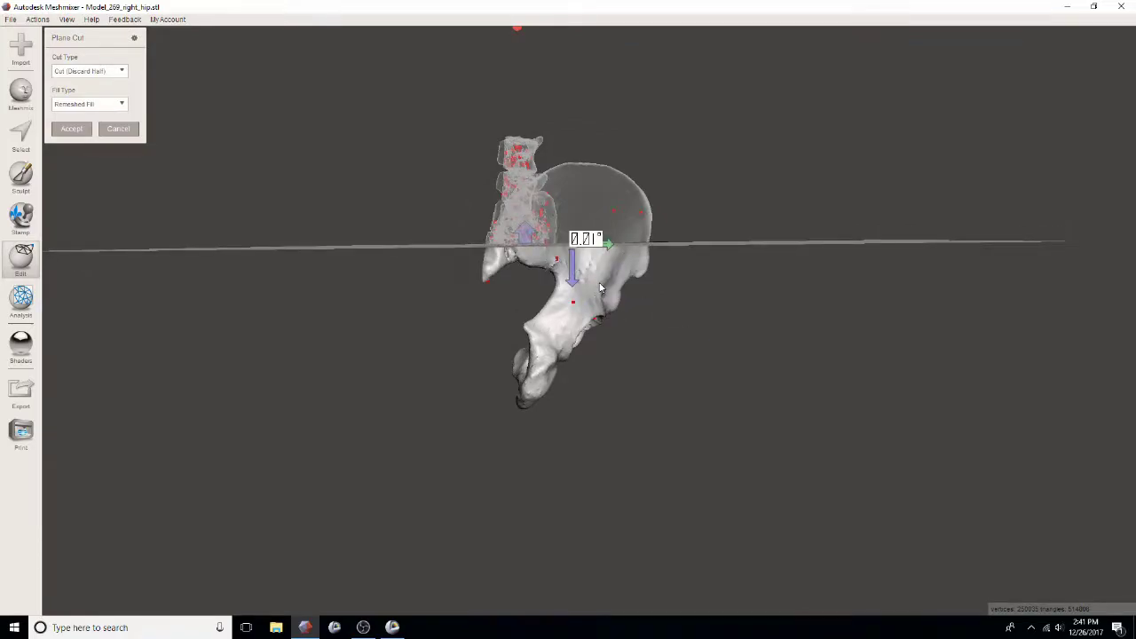
pyautogui.moveTo(711, 300); pyautogui.dragTo(614, 305, button='right')
pyautogui.moveTo(597, 273); pyautogui.dragTo(573, 286)
pyautogui.moveTo(552, 317); pyautogui.dragTo(574, 305, button='right')
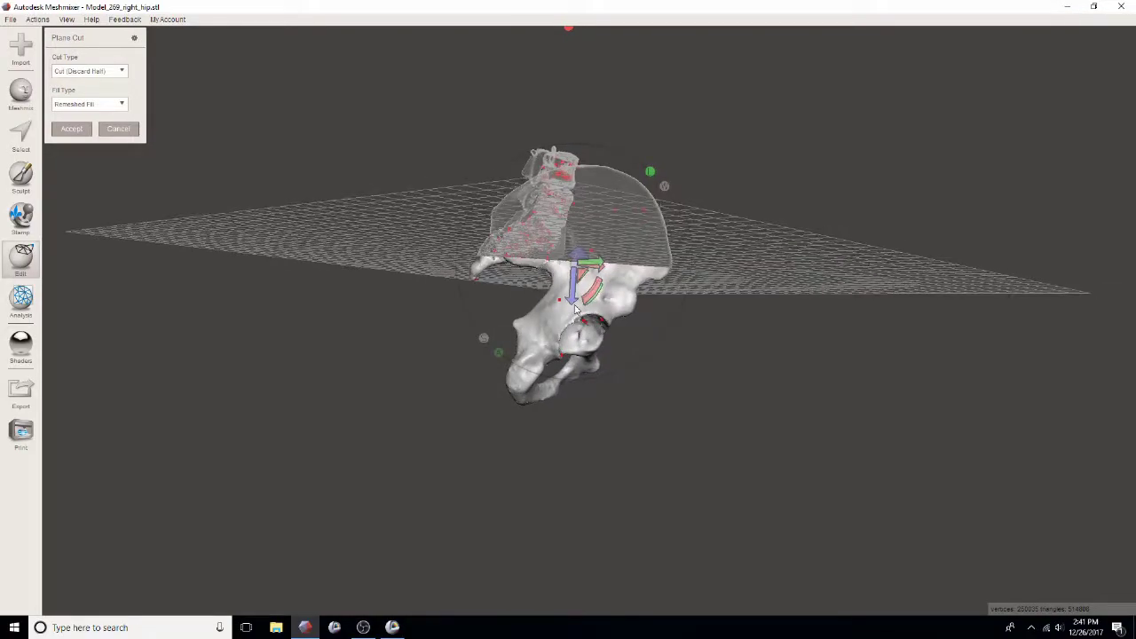
pyautogui.click(71, 131)
# Inspect the cut hip mesh for defects and auto-repair all of them with Flat Fill.
pyautogui.moveTo(596, 335); pyautogui.dragTo(733, 334, button='right')
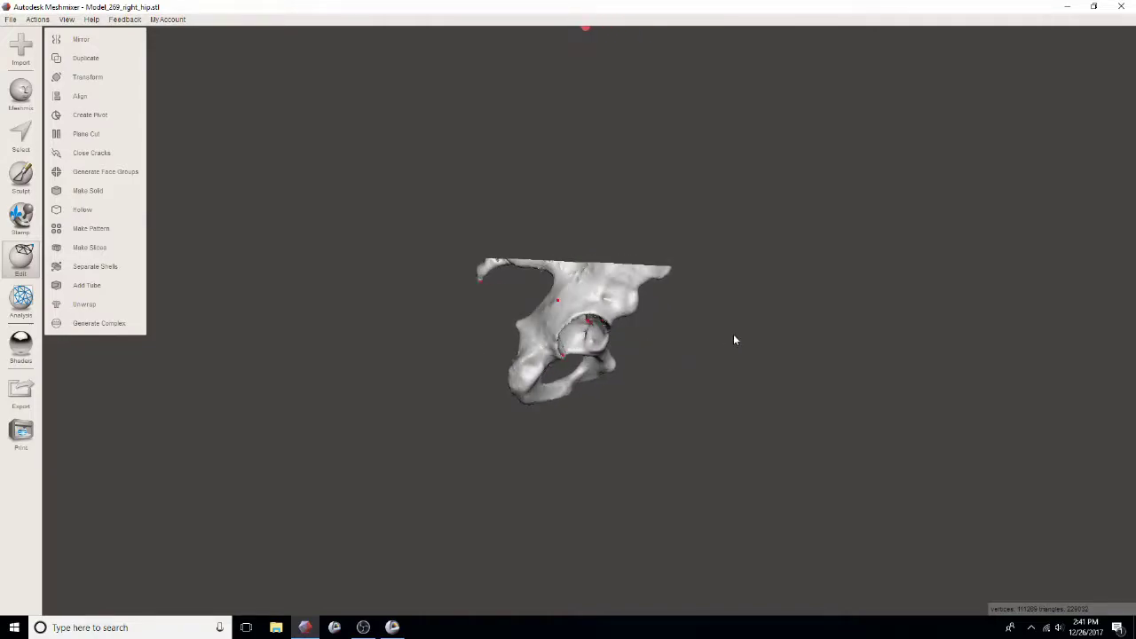
pyautogui.moveTo(20, 297)
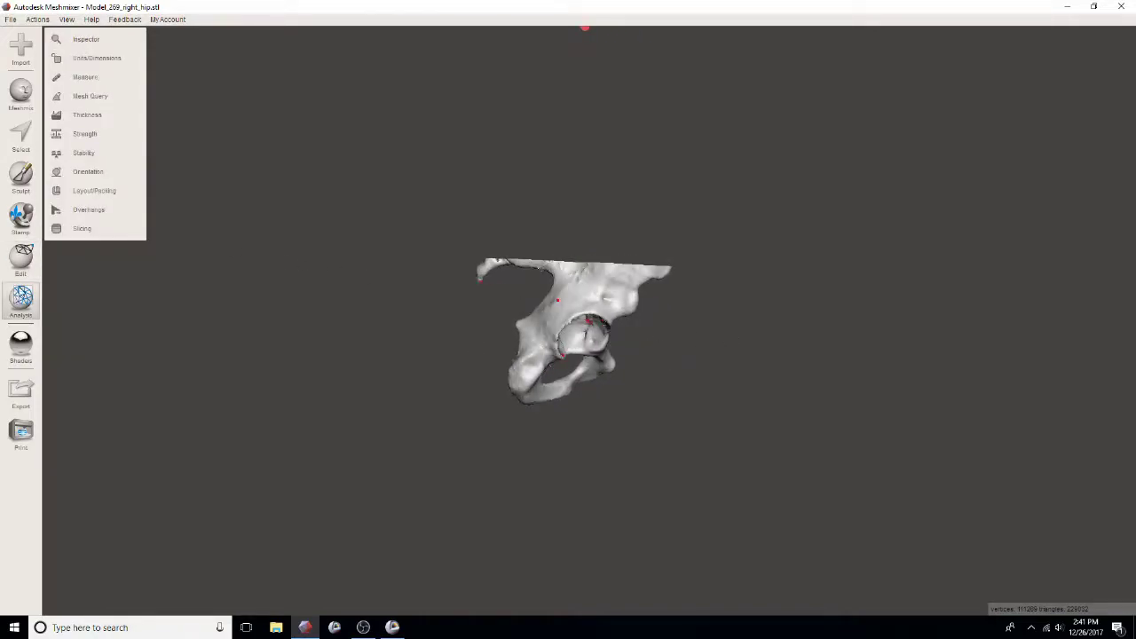
pyautogui.click(104, 46)
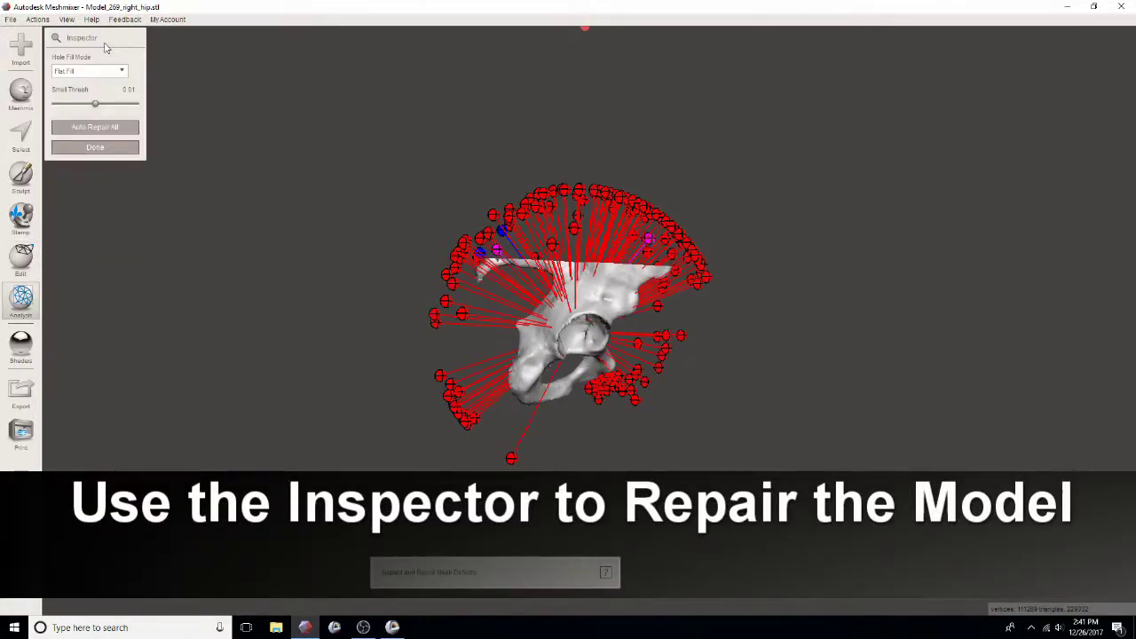
pyautogui.click(94, 127)
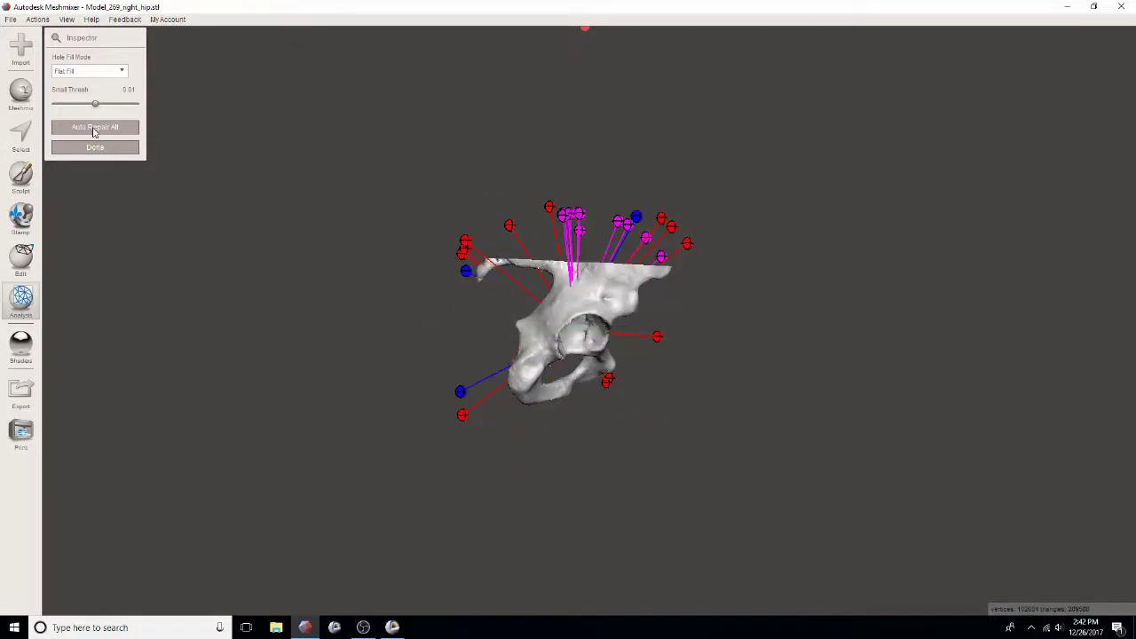
pyautogui.click(88, 148)
# Export the repaired hip to the Desktop as ExampleHipFinal in STL ASCII format, continuing despite the complex-object warning.
pyautogui.moveTo(345, 239); pyautogui.dragTo(186, 218, button='right')
pyautogui.scroll(-2, 651, 359)
pyautogui.scroll(6, 646, 359)
pyautogui.click(10, 19)
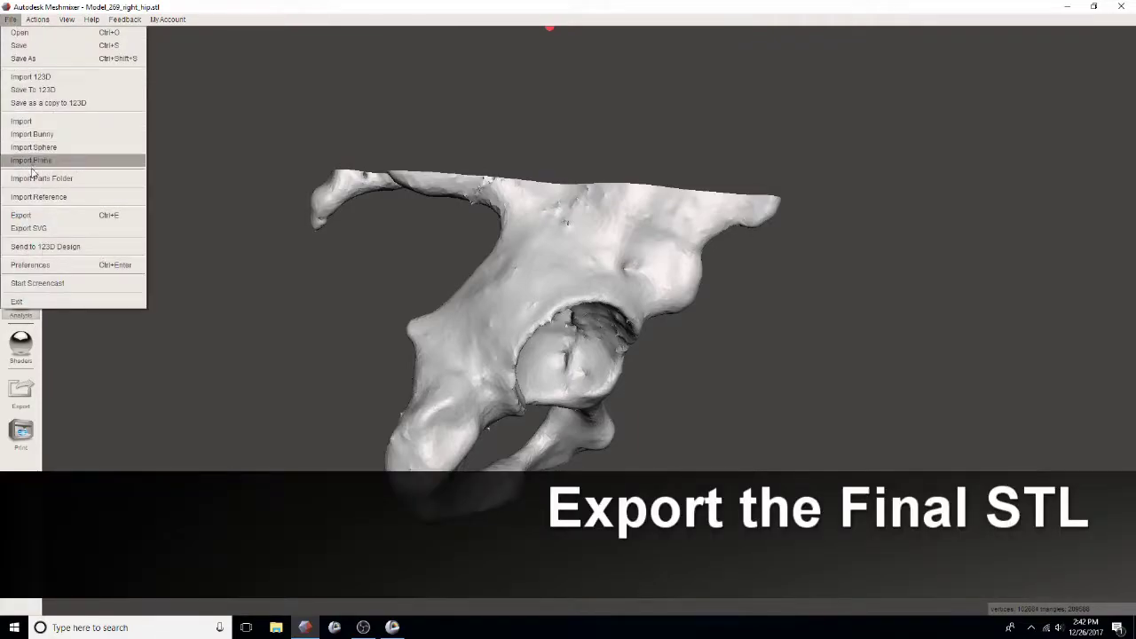
pyautogui.click(39, 215)
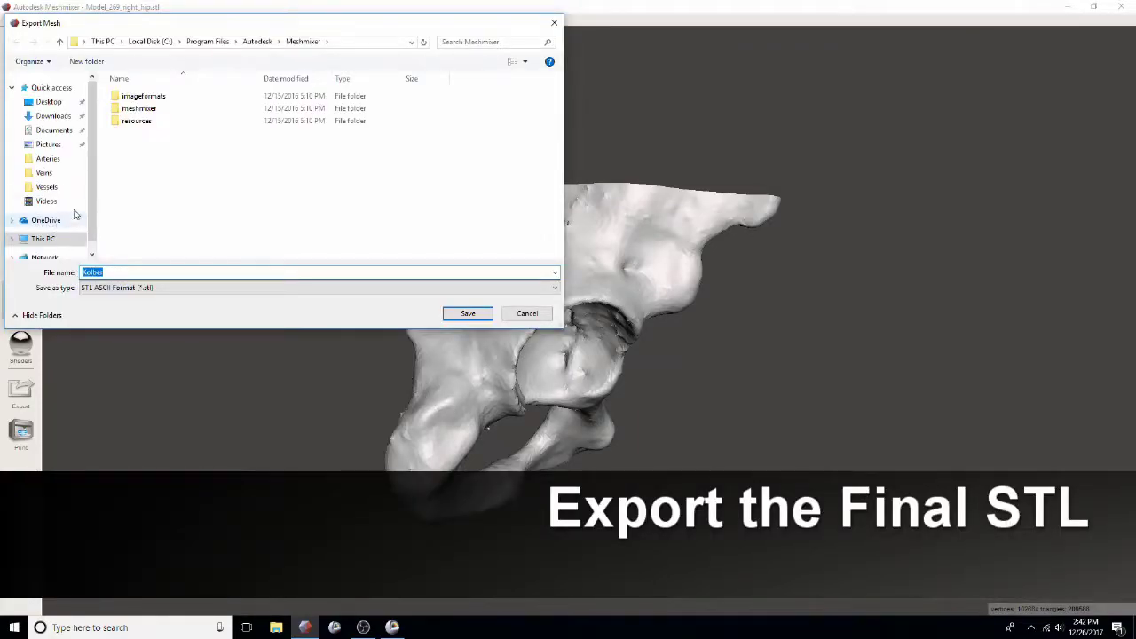
pyautogui.click(49, 101)
pyautogui.click(114, 272)
pyautogui.doubleClick(114, 272)
pyautogui.write('Ex')
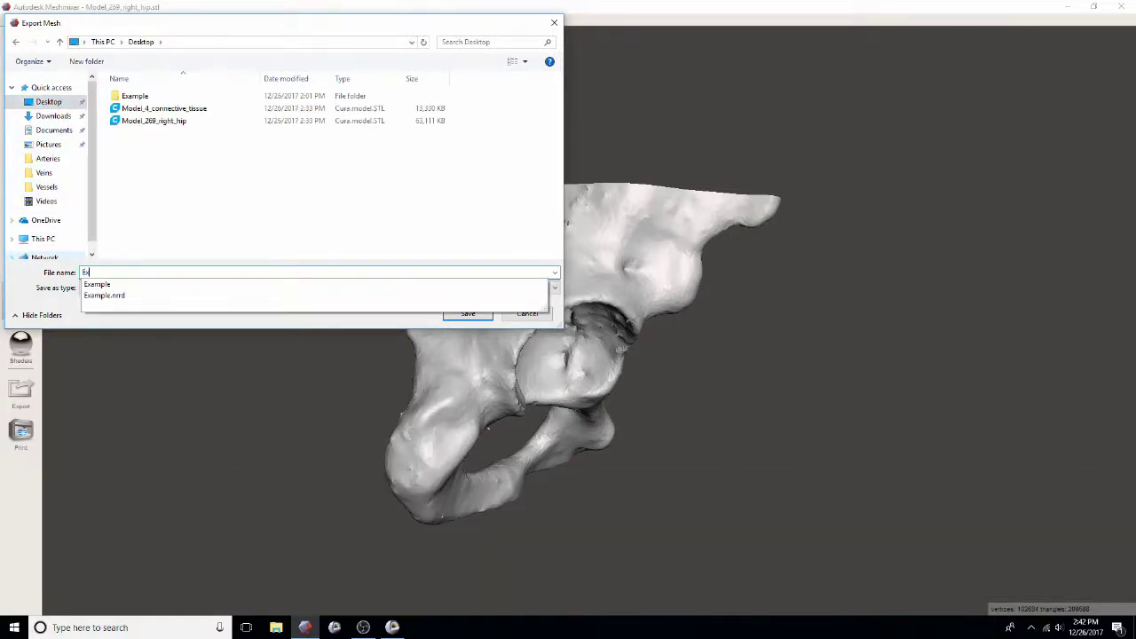
pyautogui.write('ampleHipFinal')
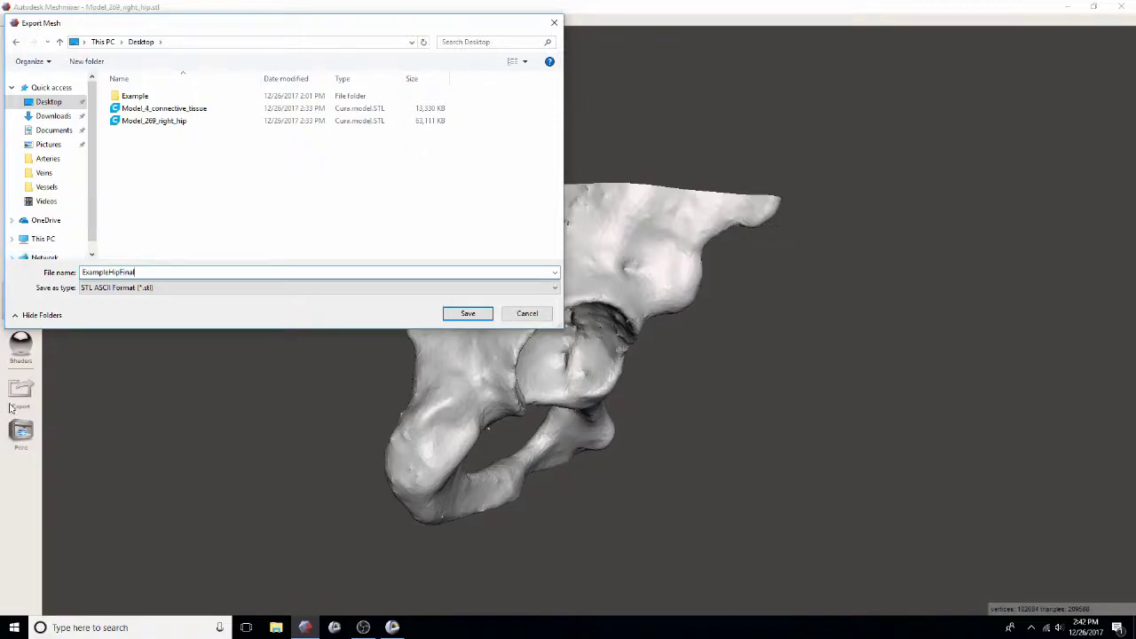
pyautogui.click(471, 316)
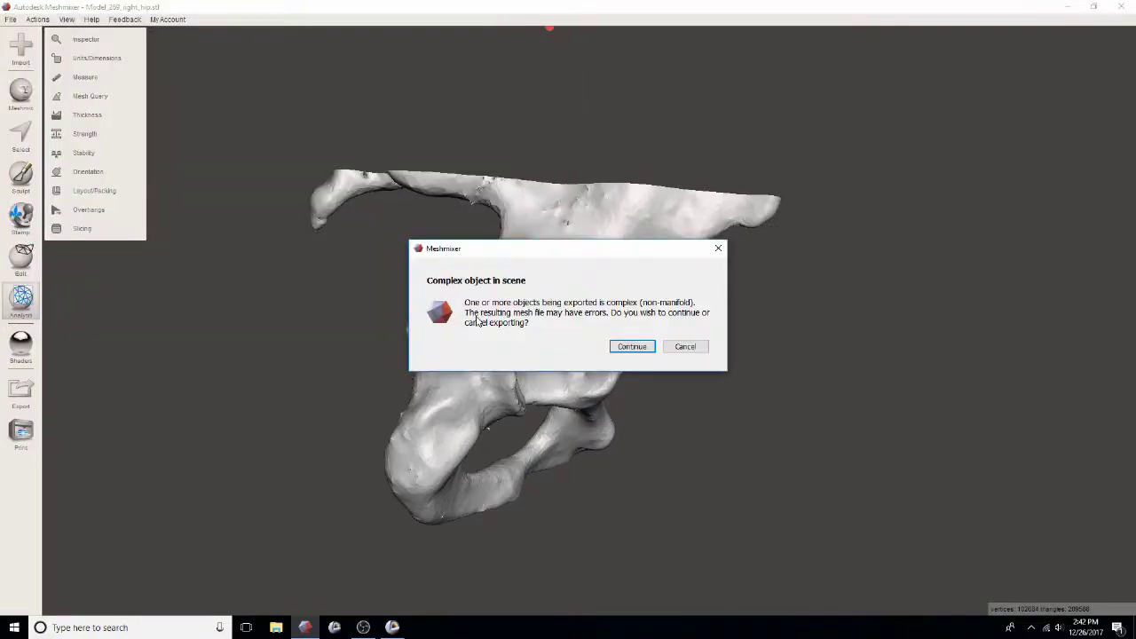
pyautogui.click(638, 346)
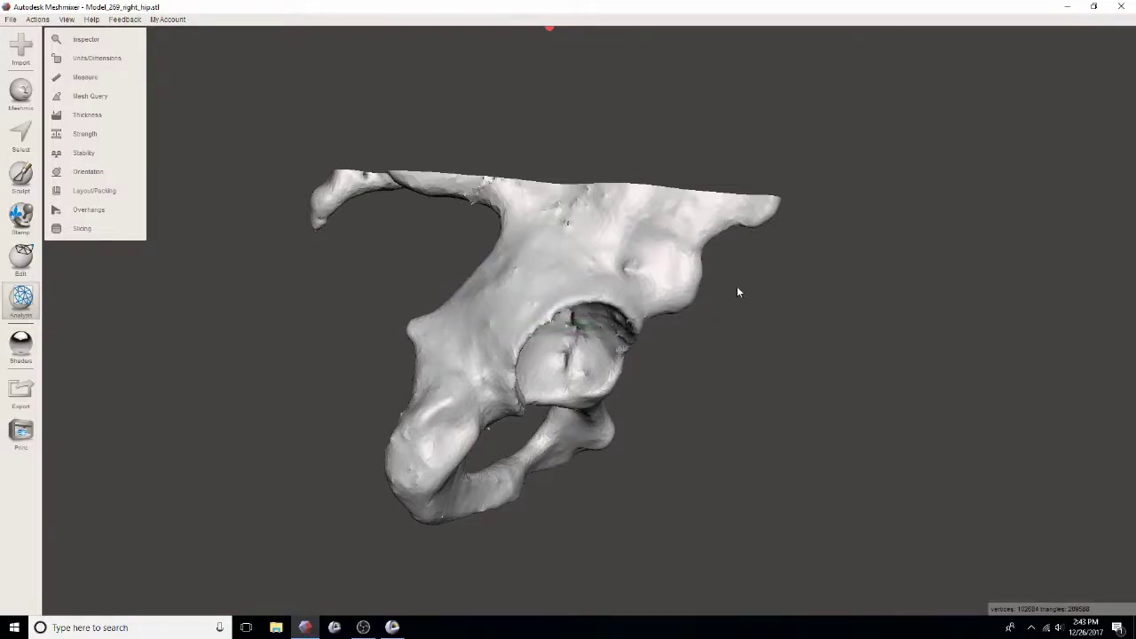
# Close Meshmixer without saving the document and launch Cura.
pyautogui.click(1121, 6)
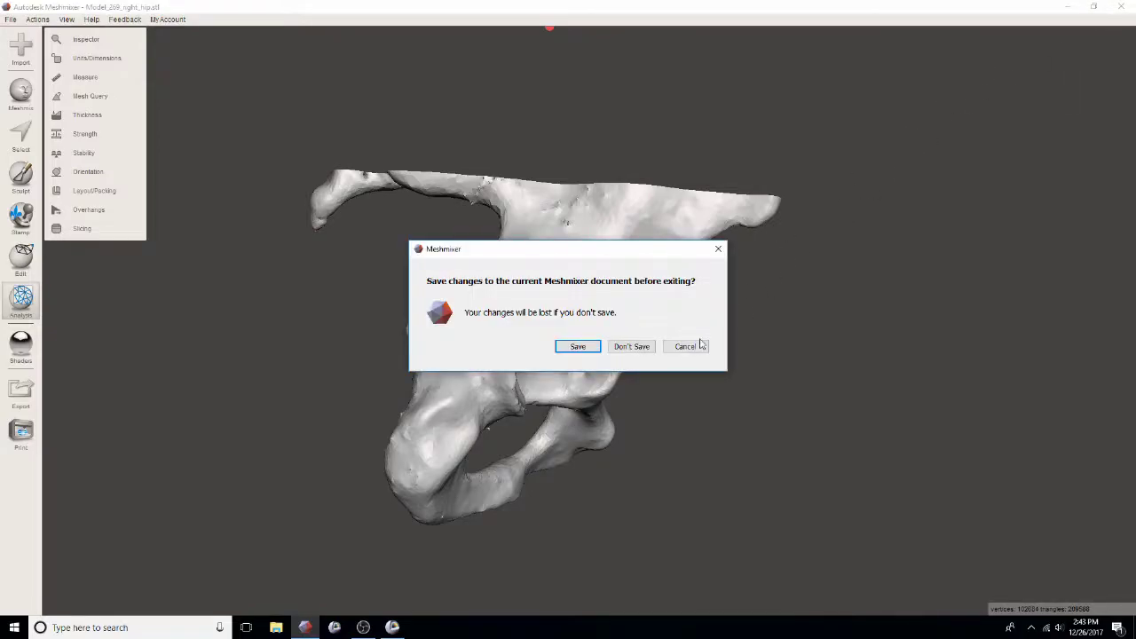
pyautogui.click(631, 346)
pyautogui.click(133, 627)
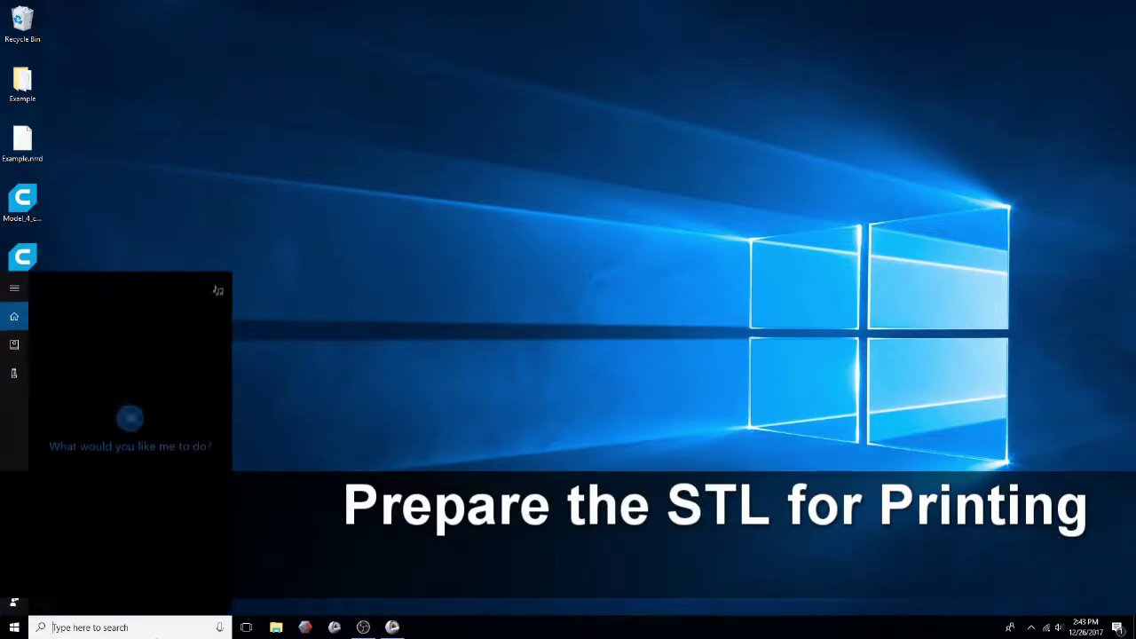
pyautogui.write('cura')
pyautogui.press('Return')
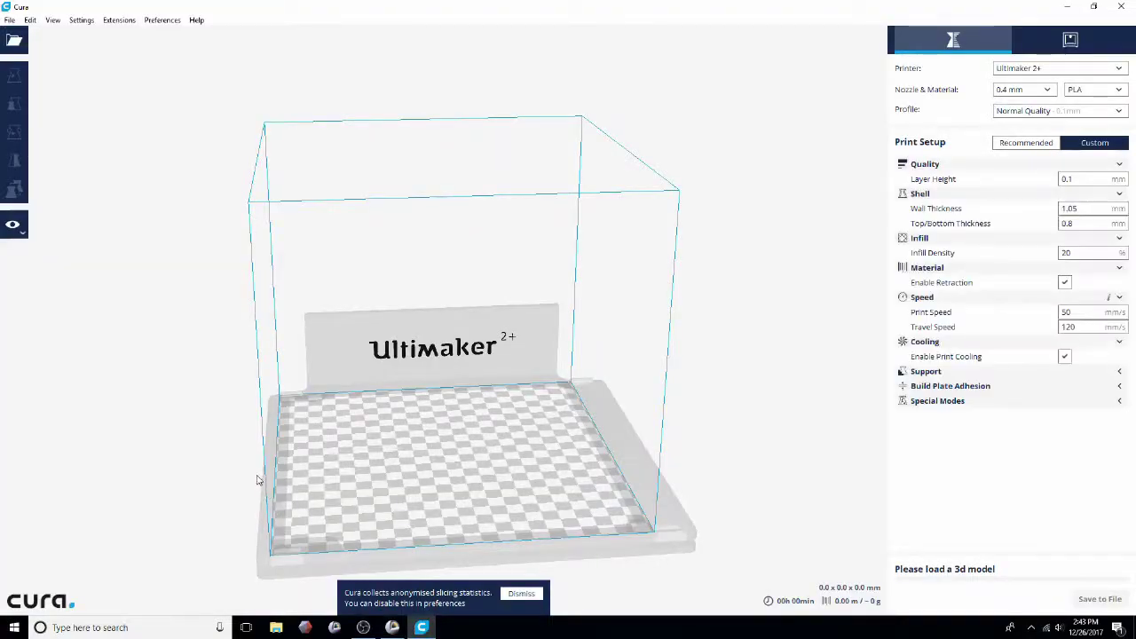
# Load the ExampleHipFinal STL from the Desktop onto the Cura build plate.
pyautogui.click(276, 627)
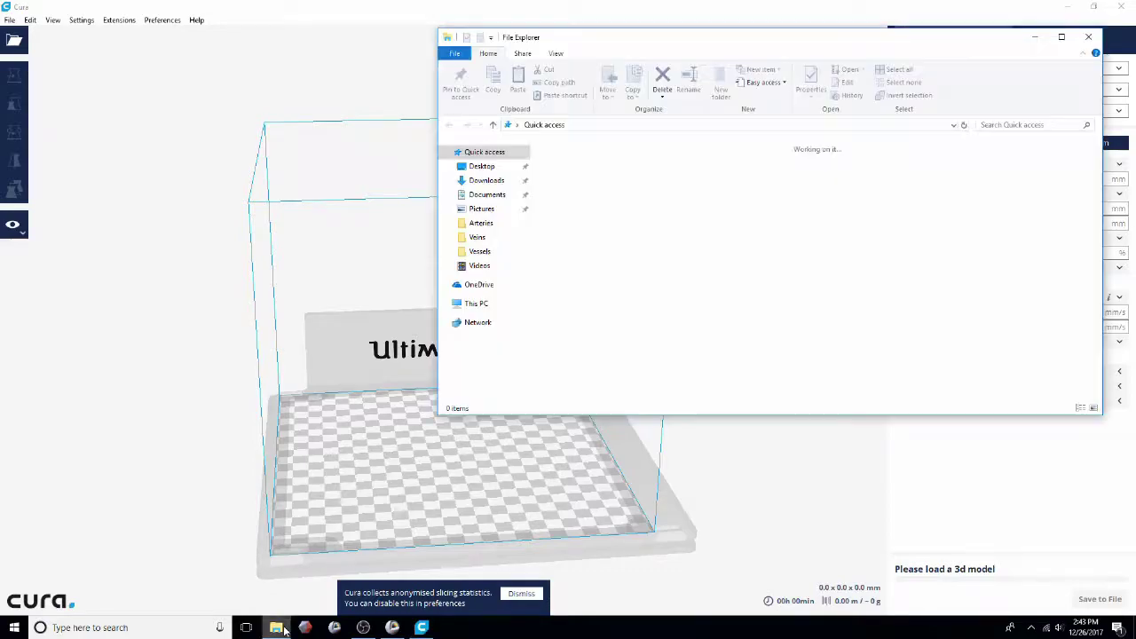
pyautogui.click(481, 166)
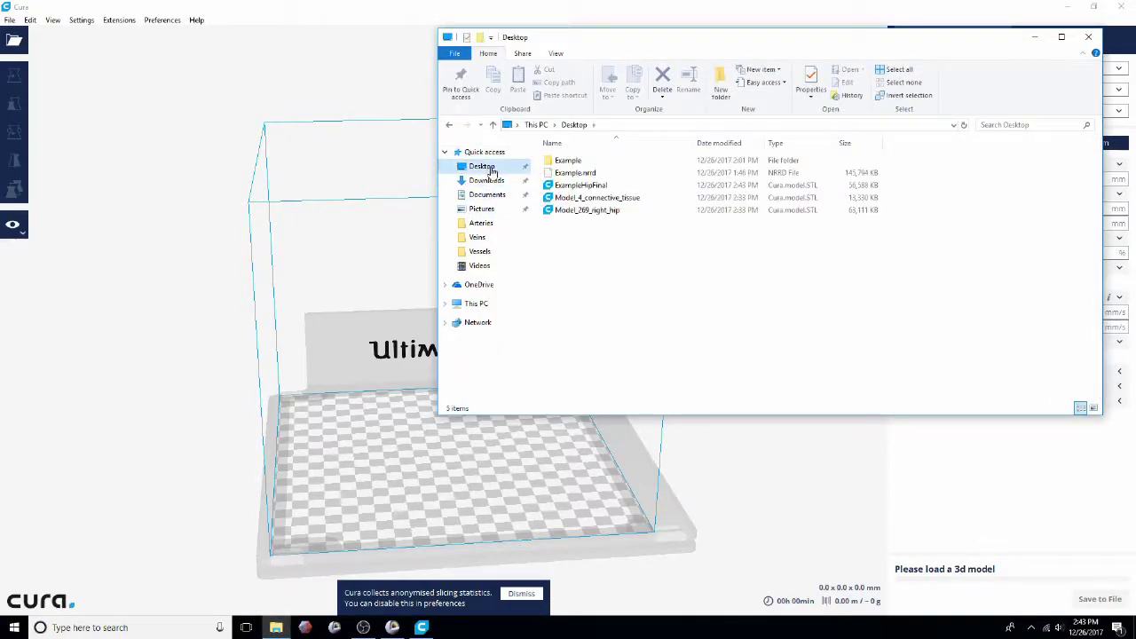
pyautogui.moveTo(621, 189); pyautogui.dragTo(404, 447)
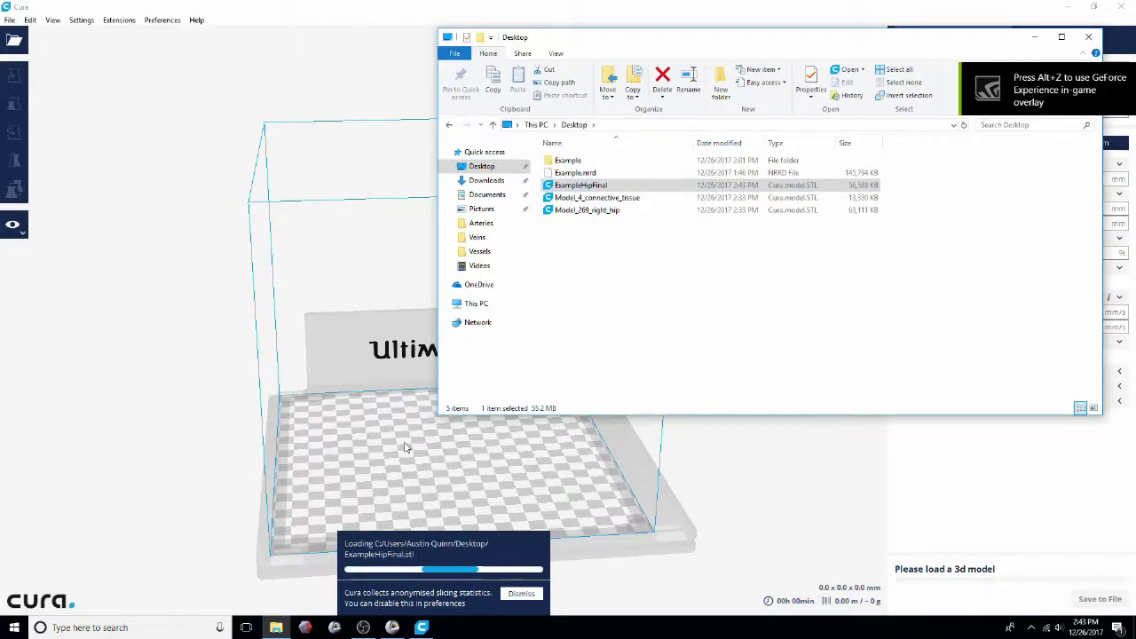
pyautogui.click(492, 6)
# Rotate the hip model upside down so that its flat cut face rests on the build plate.
pyautogui.click(435, 369)
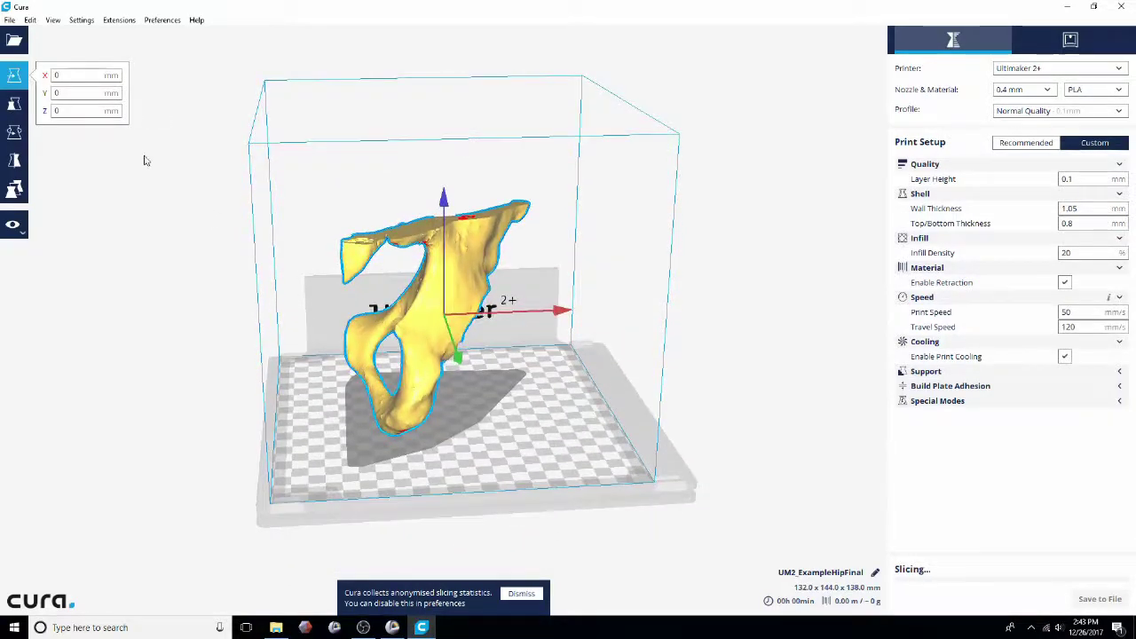
pyautogui.click(15, 131)
pyautogui.moveTo(480, 216); pyautogui.dragTo(319, 435)
pyautogui.moveTo(514, 471); pyautogui.dragTo(415, 379, button='right')
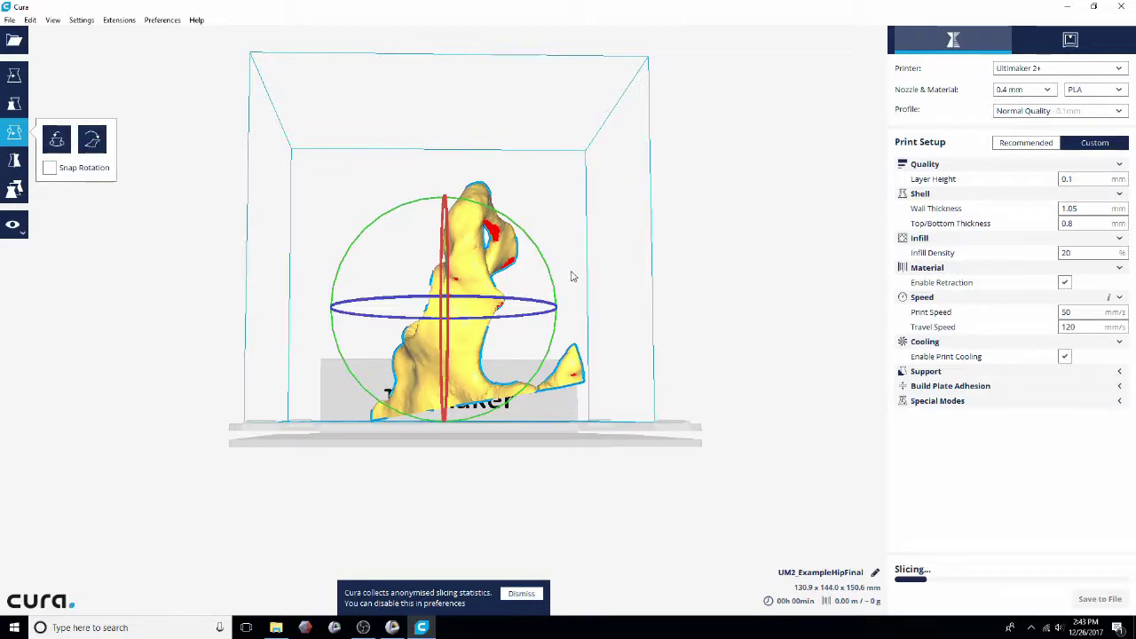
pyautogui.moveTo(555, 300); pyautogui.dragTo(563, 305)
pyautogui.moveTo(598, 375); pyautogui.dragTo(505, 387, button='right')
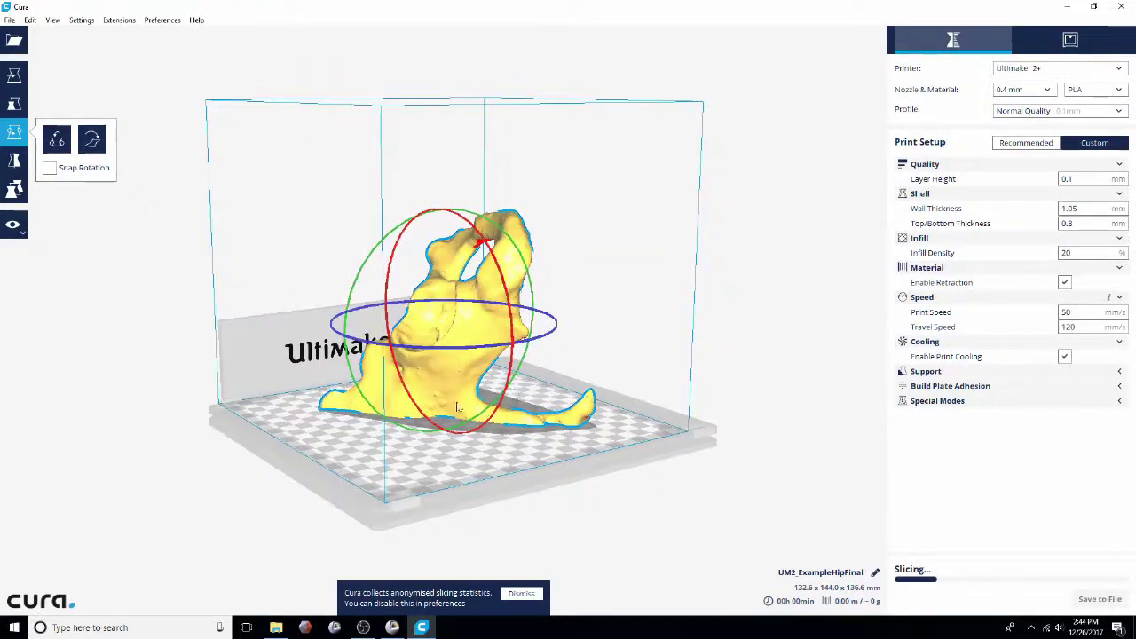
pyautogui.click(10, 135)
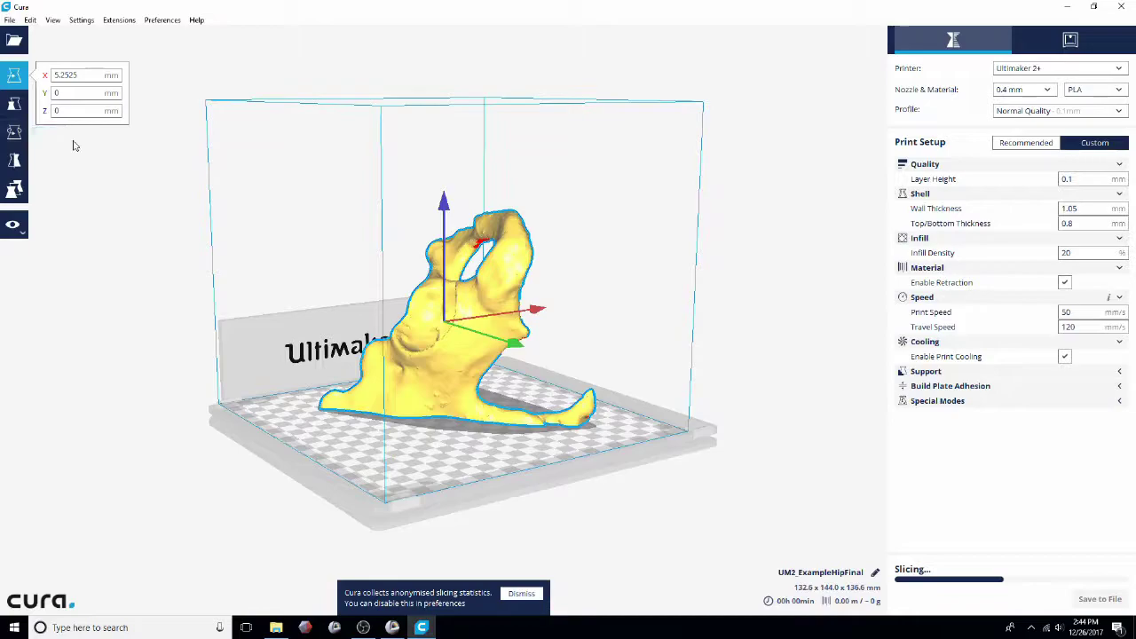